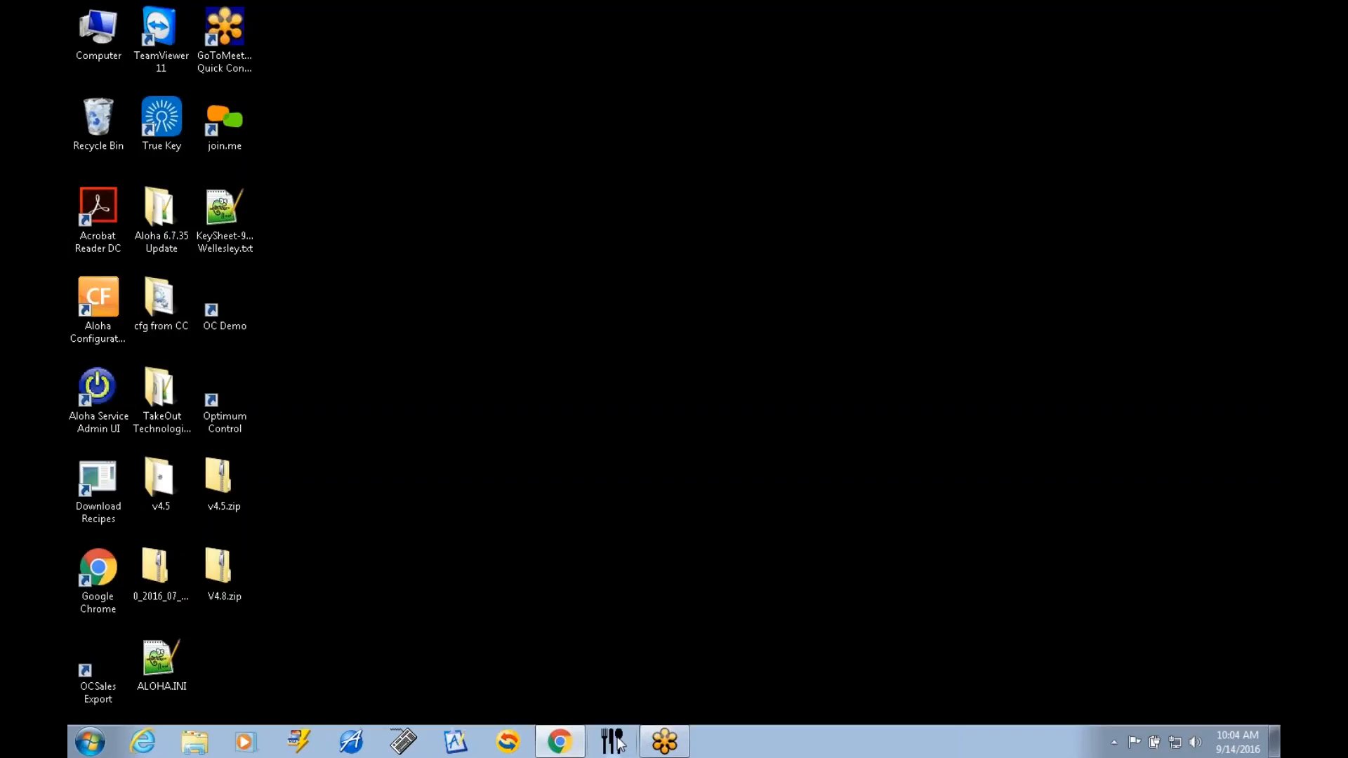
Find the Optimum Control folder among the installed programs and look through its entries.
click(90, 742)
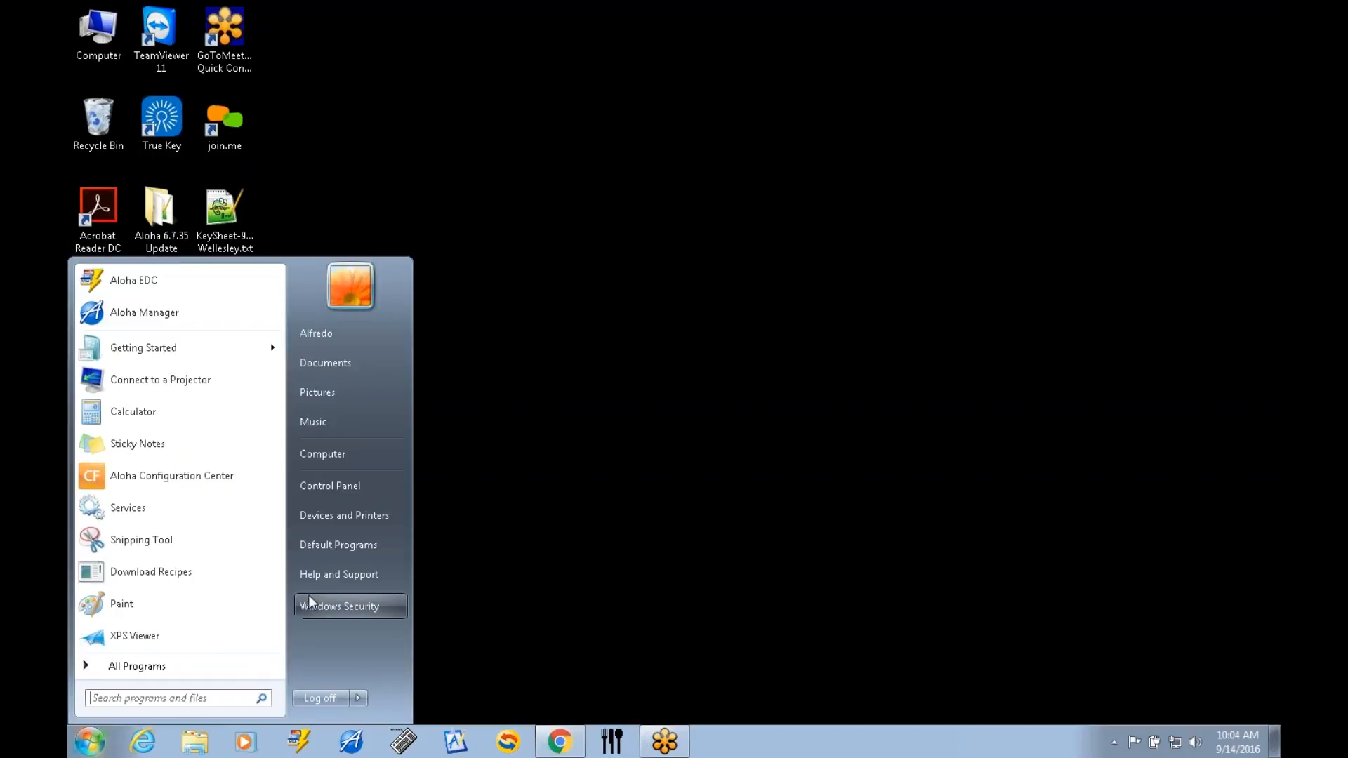
click(208, 666)
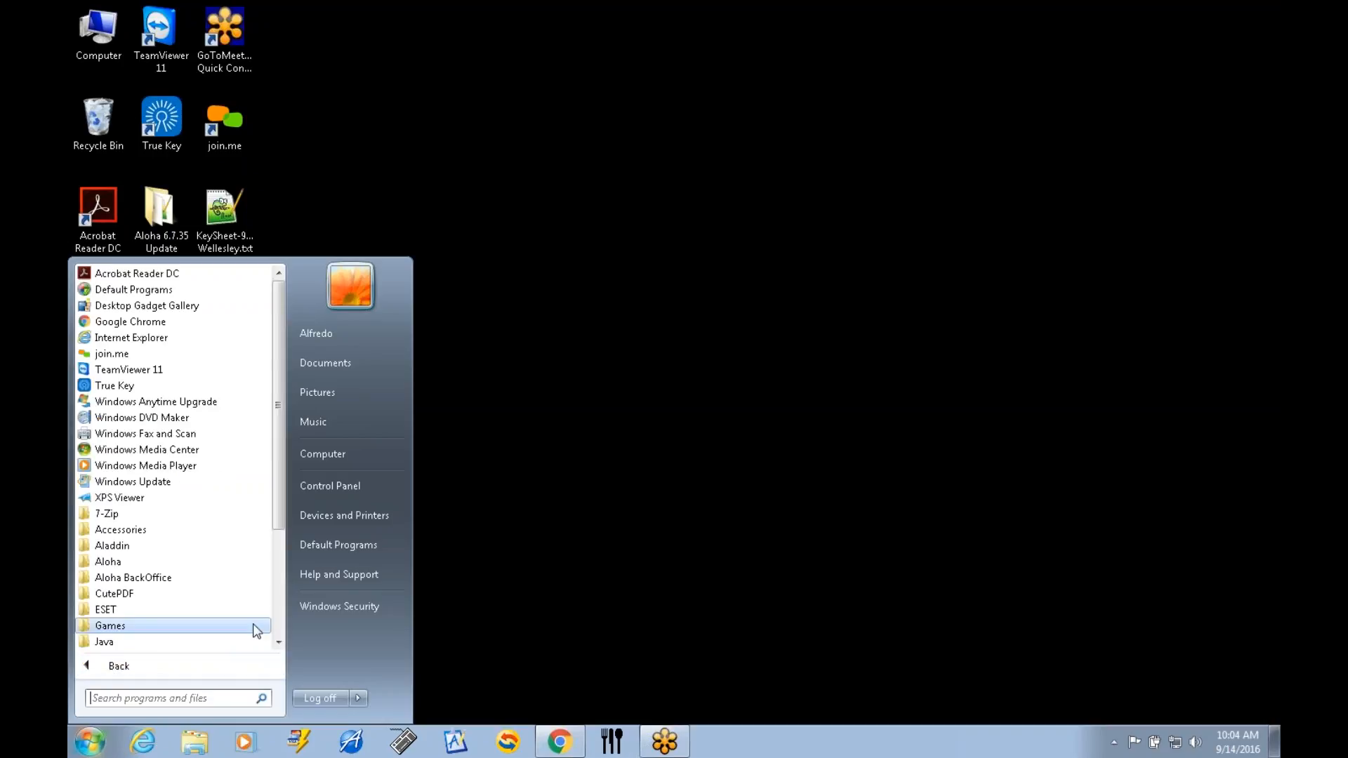
click(279, 644)
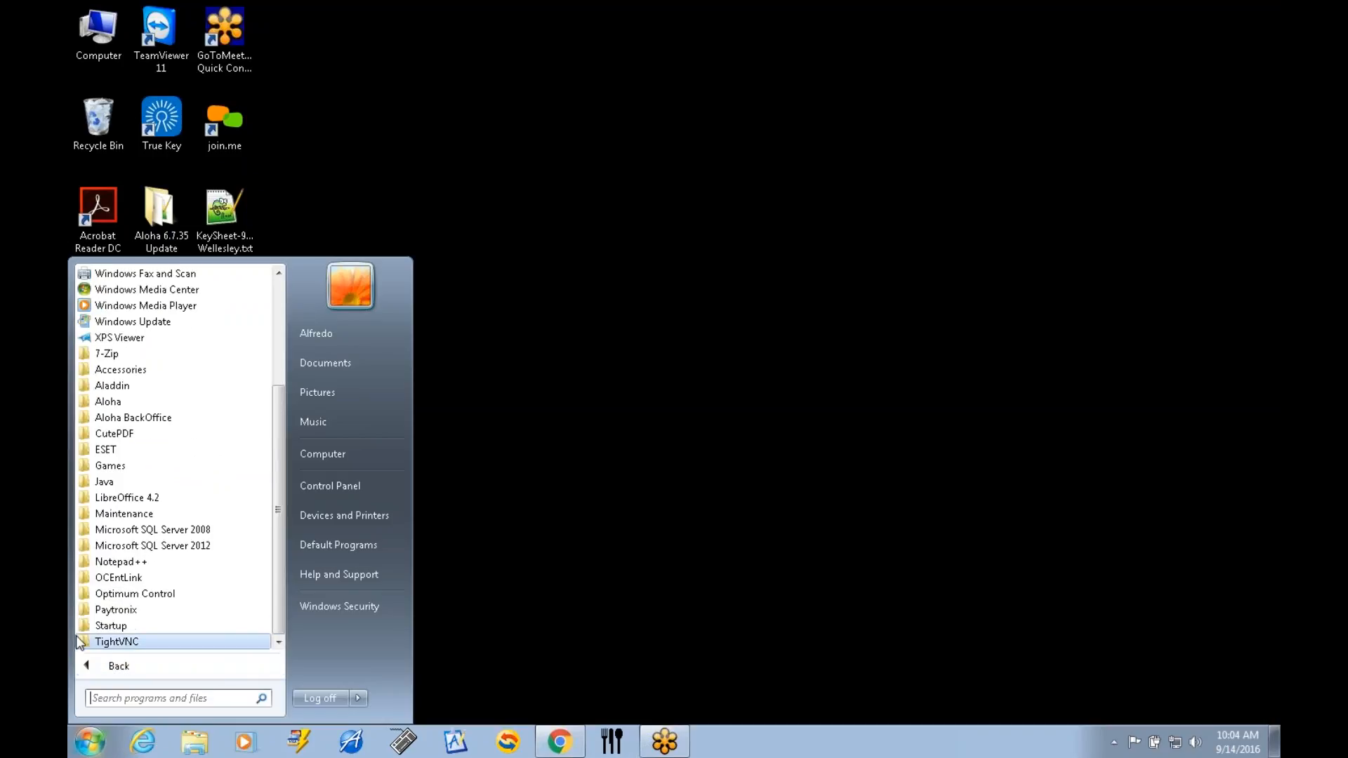
click(116, 598)
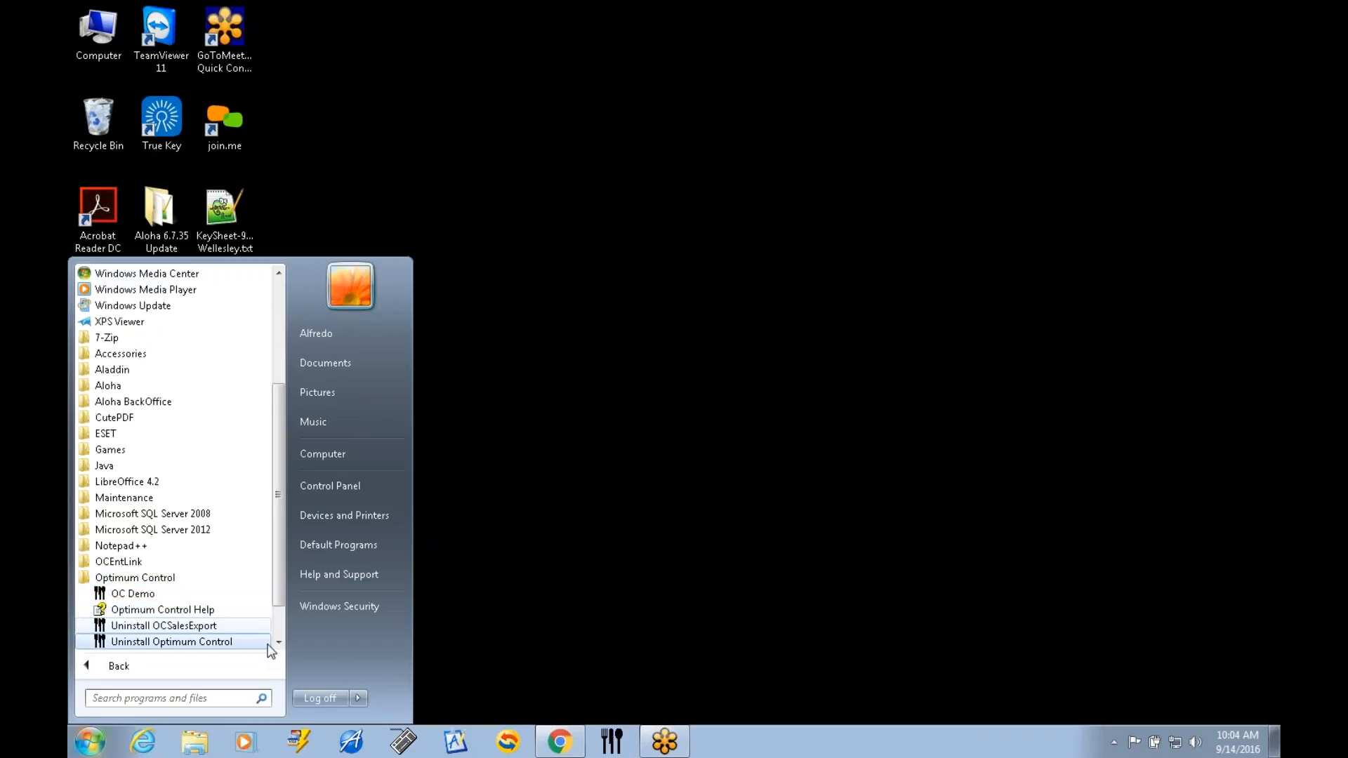
click(278, 643)
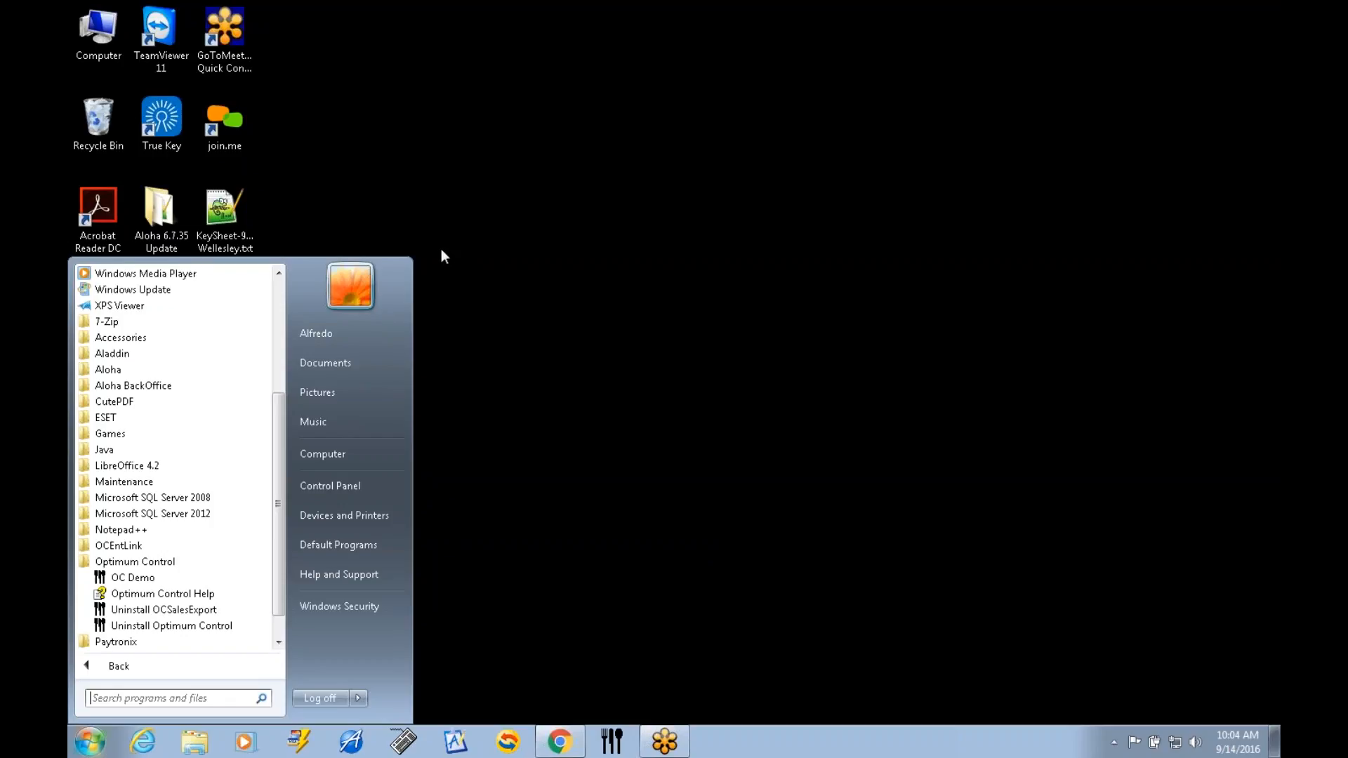
click(440, 216)
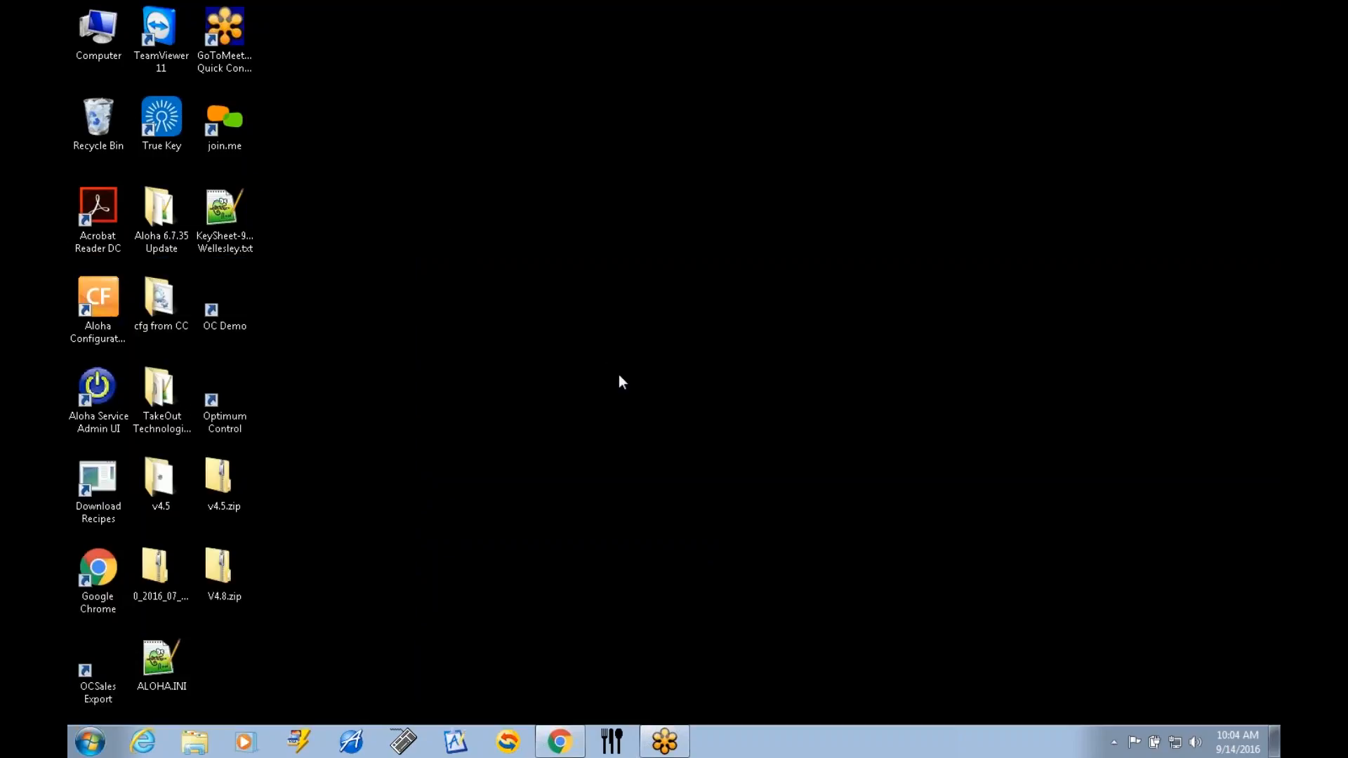
Try to log in to Optimum Control by entering the account password, and close the login window.
drag(638, 573, 684, 626)
click(233, 405)
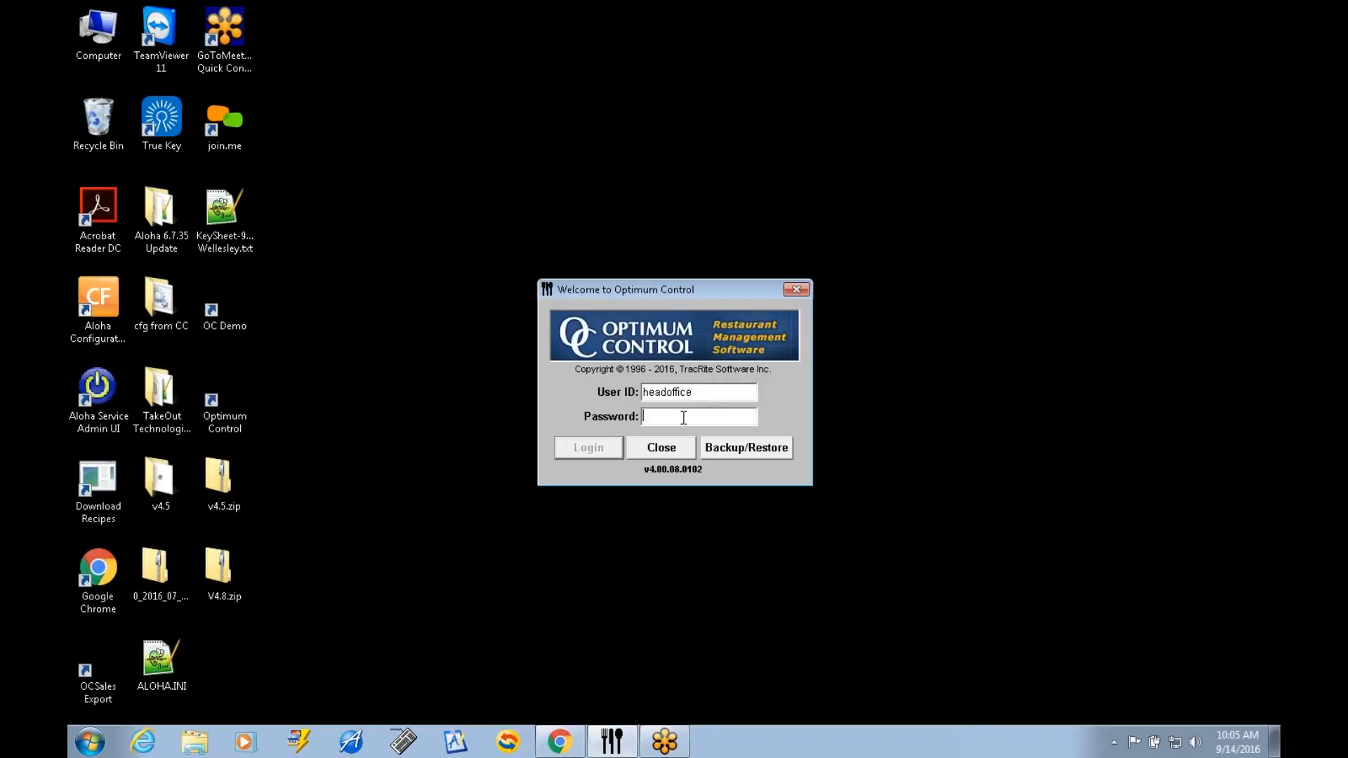
text(**********)
click(676, 448)
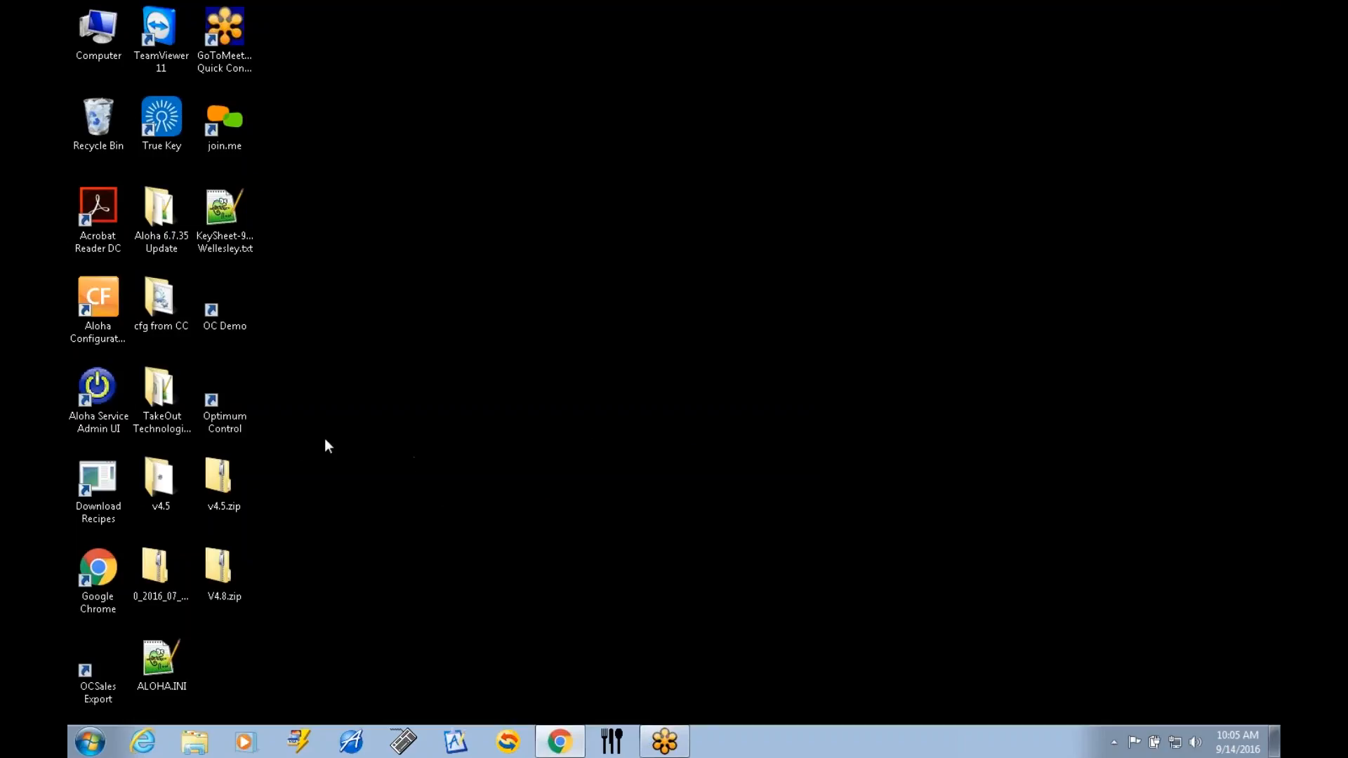
Launch Optimum Control again and log in with the account password, re-entering it if the login is not accepted.
double_click(228, 414)
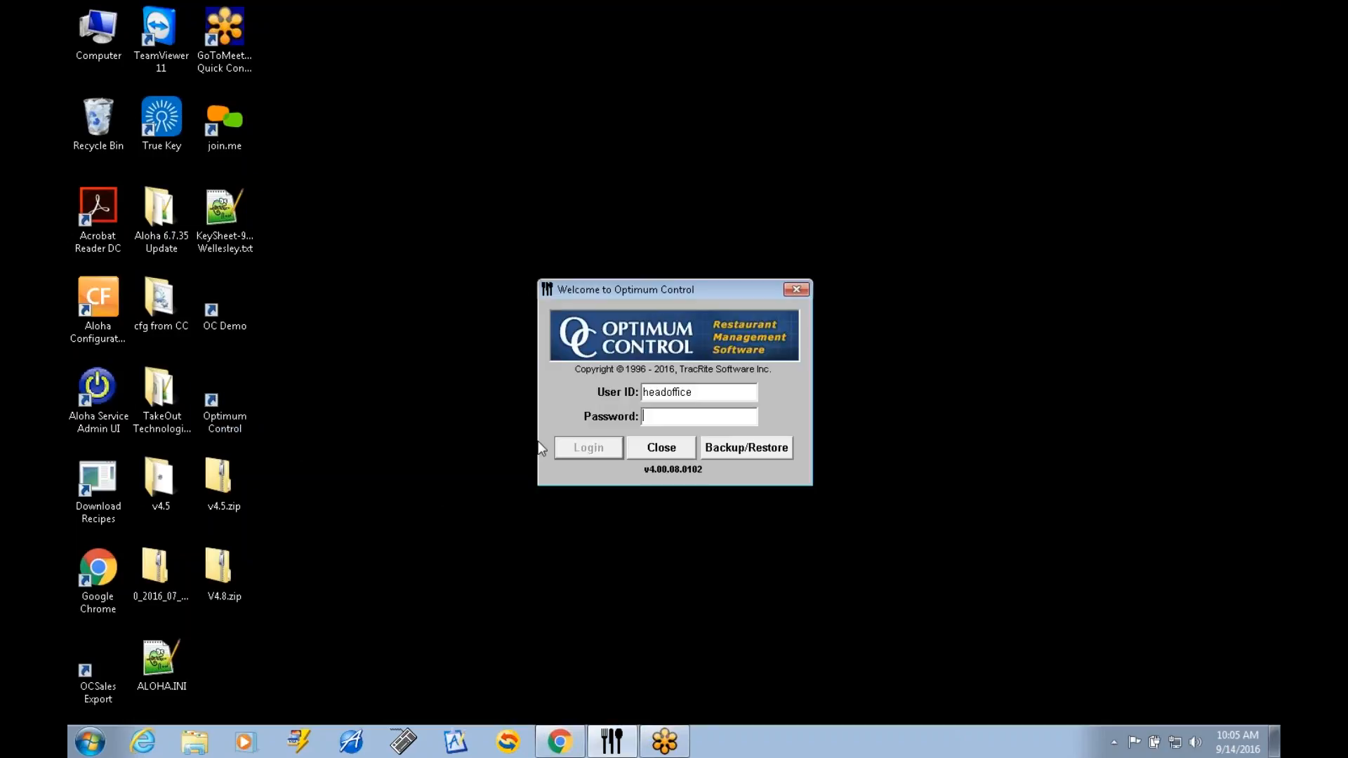
text(****)
key(BackSpace)
key(BackSpace)
key(BackSpace)
text(*******)
key(Return)
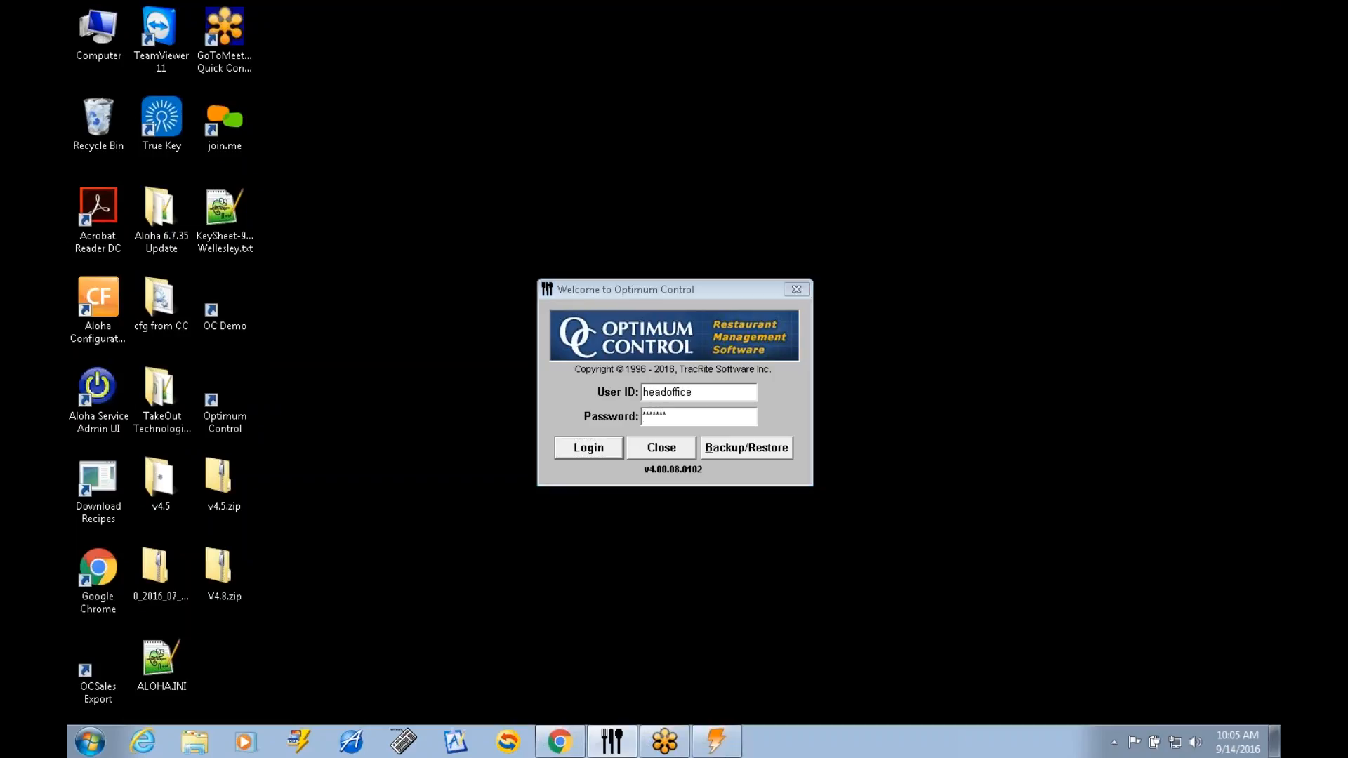
click(767, 428)
drag(668, 417, 641, 416)
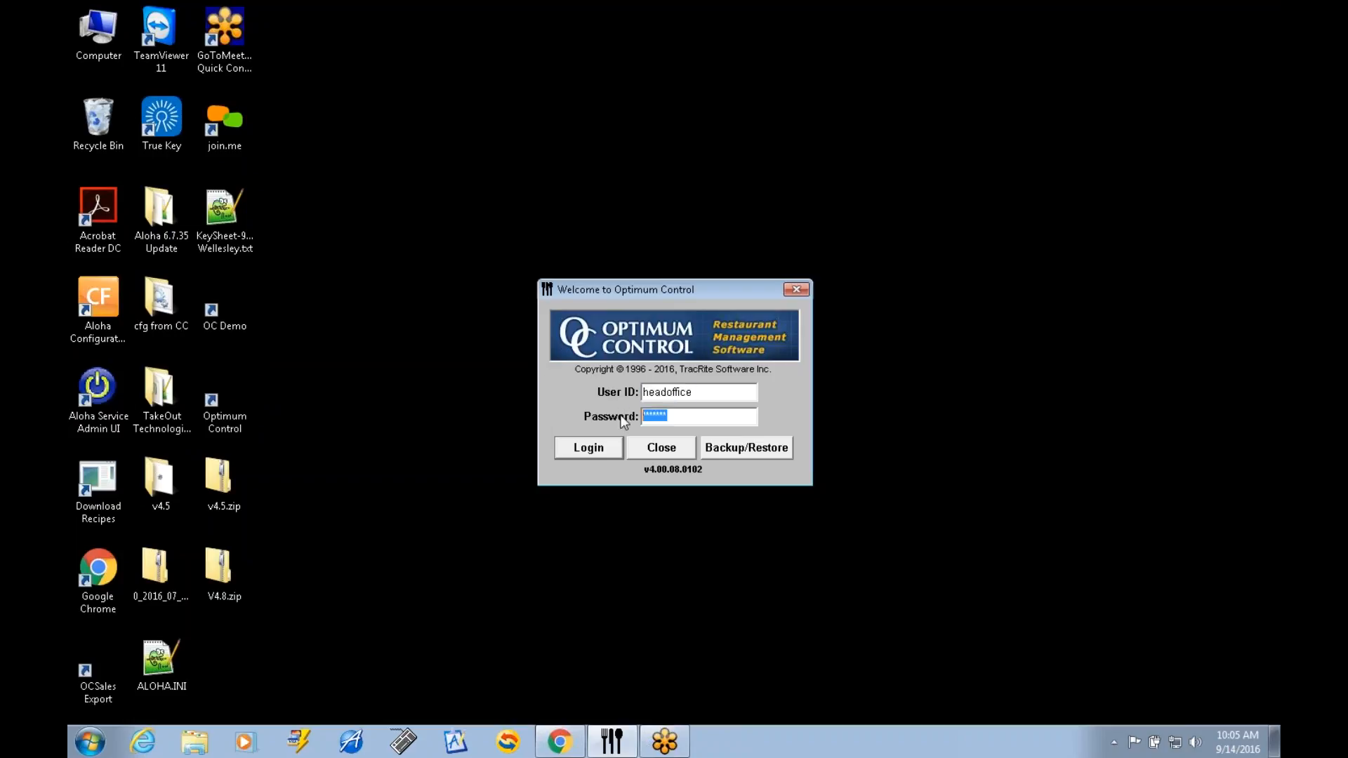
text(*****)
key(Return)
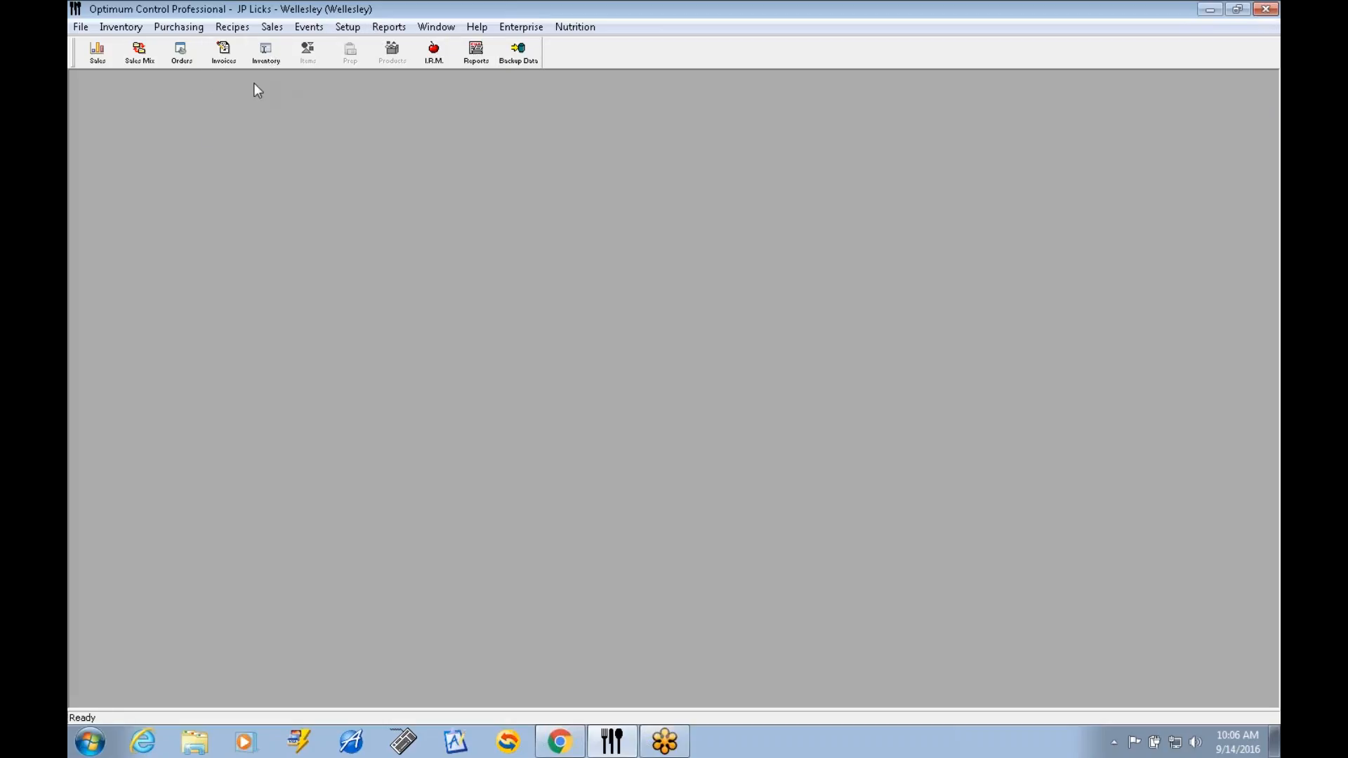
View the list of sales mixes, close it and check the Inventory function.
click(144, 53)
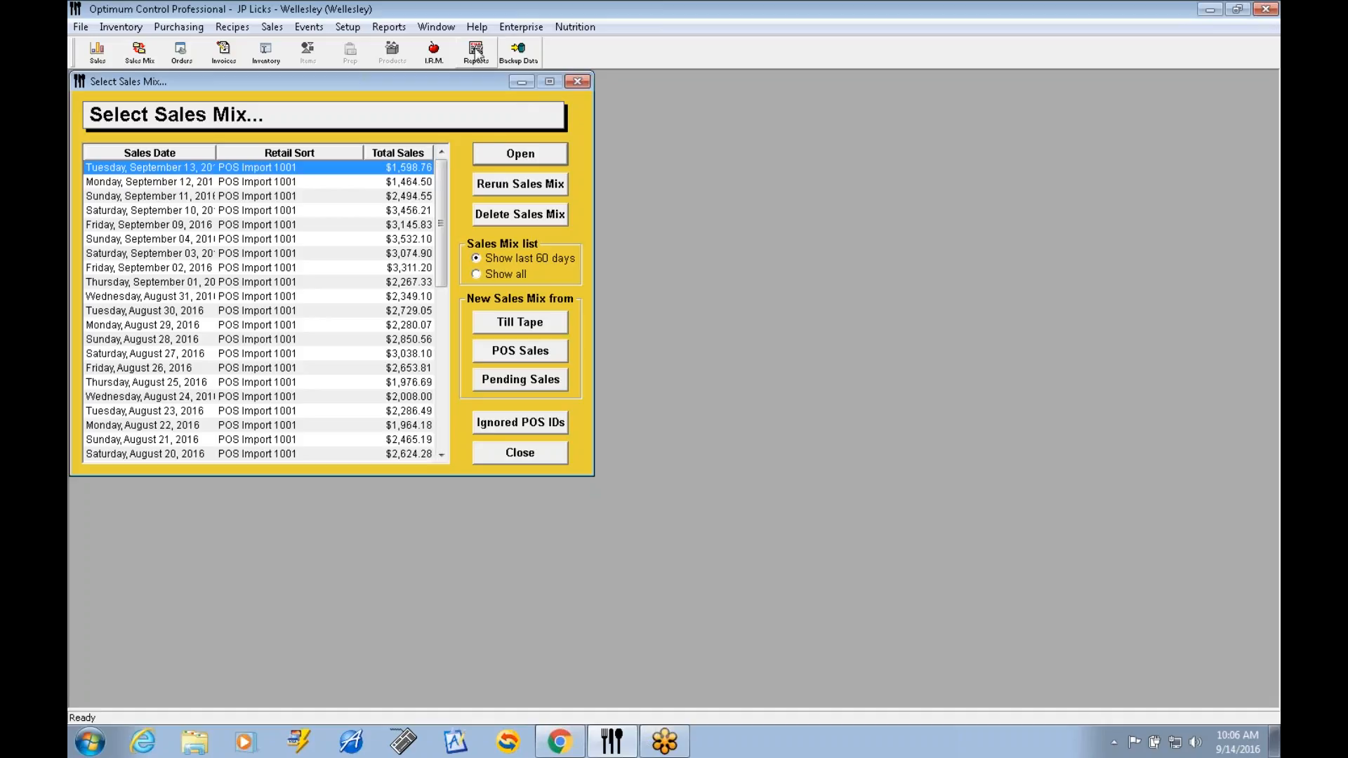
click(577, 83)
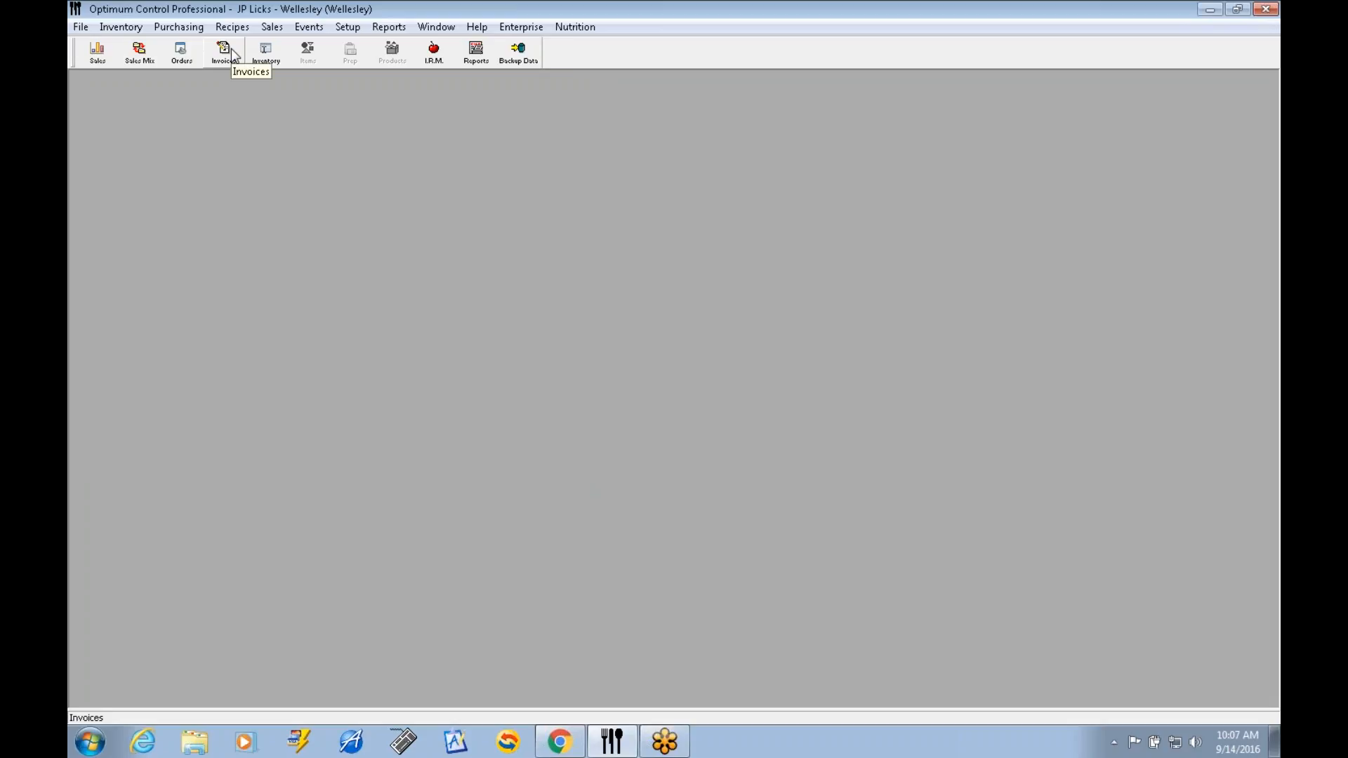
click(271, 53)
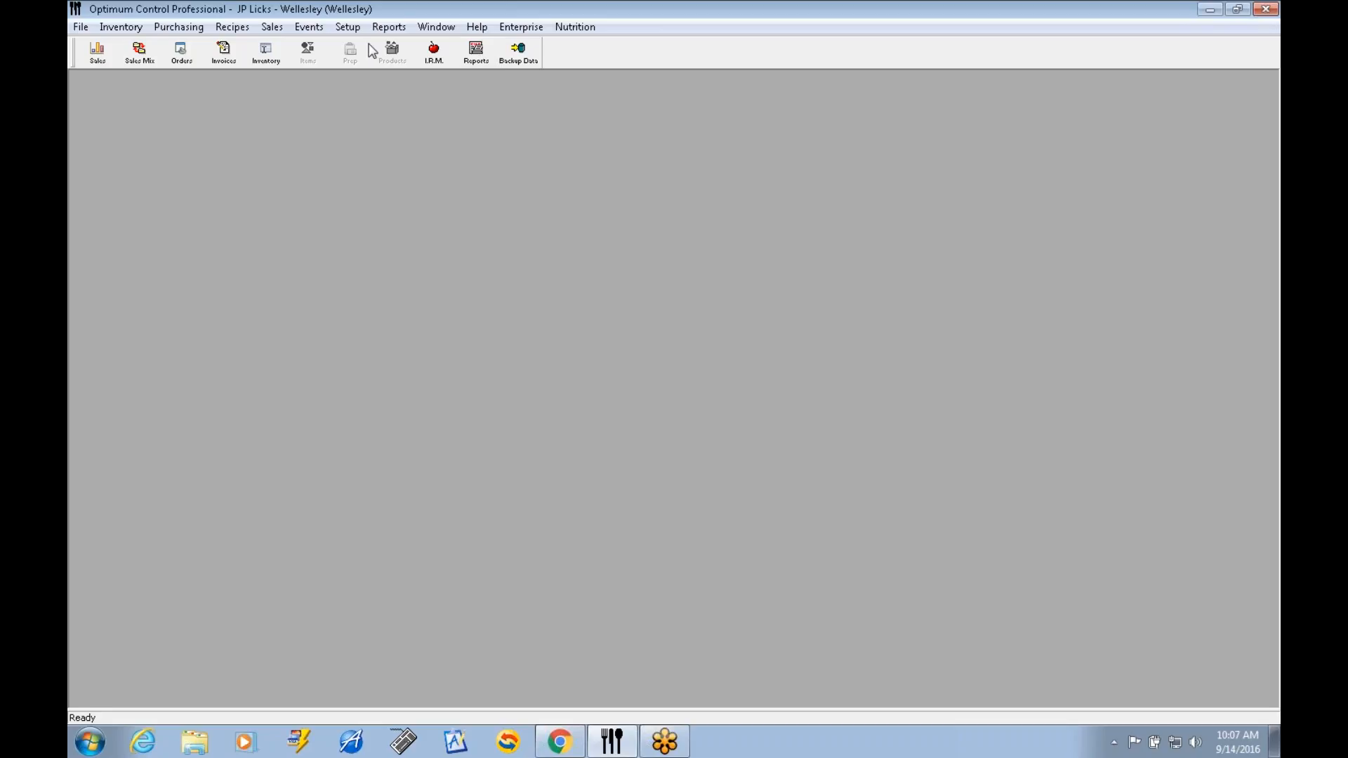
Open the invoice list and sort it by invoice number, date and supplier, ending with the newest dates first.
click(225, 55)
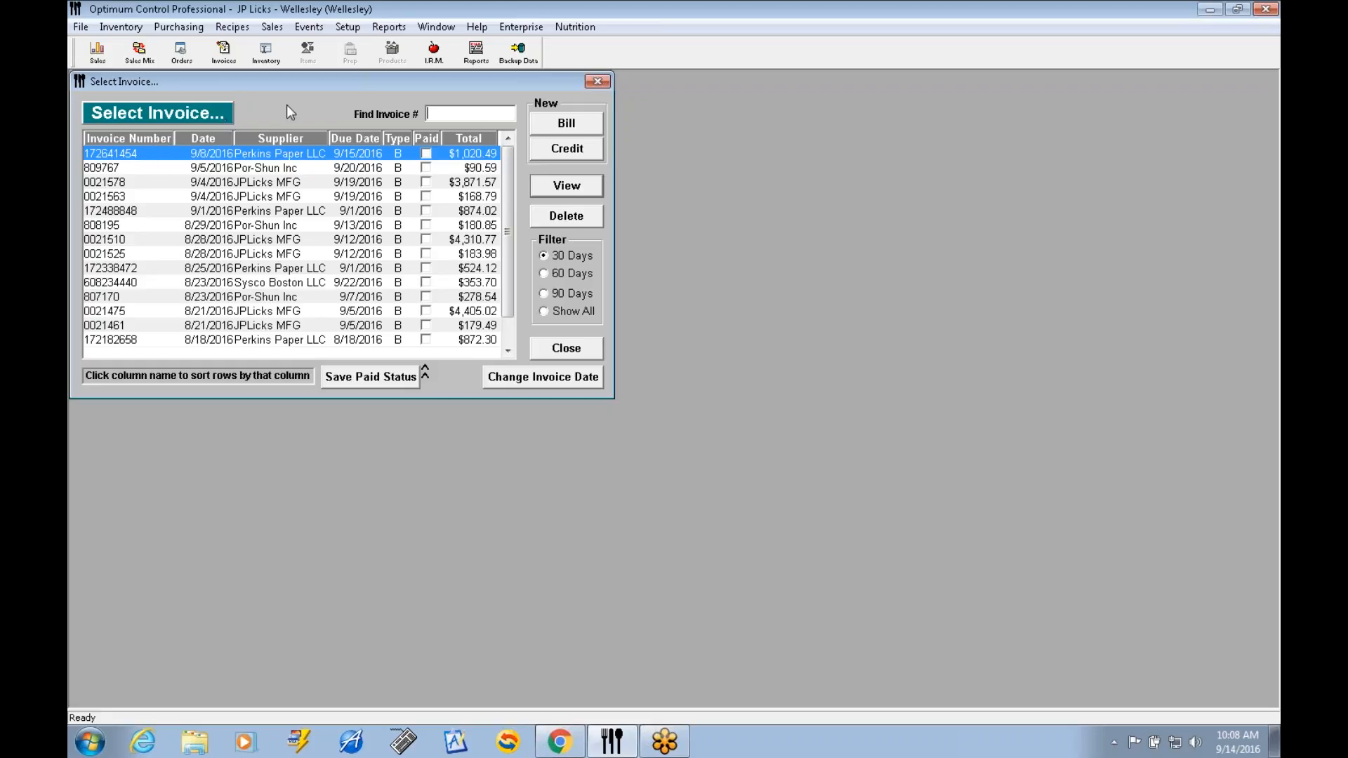
click(147, 139)
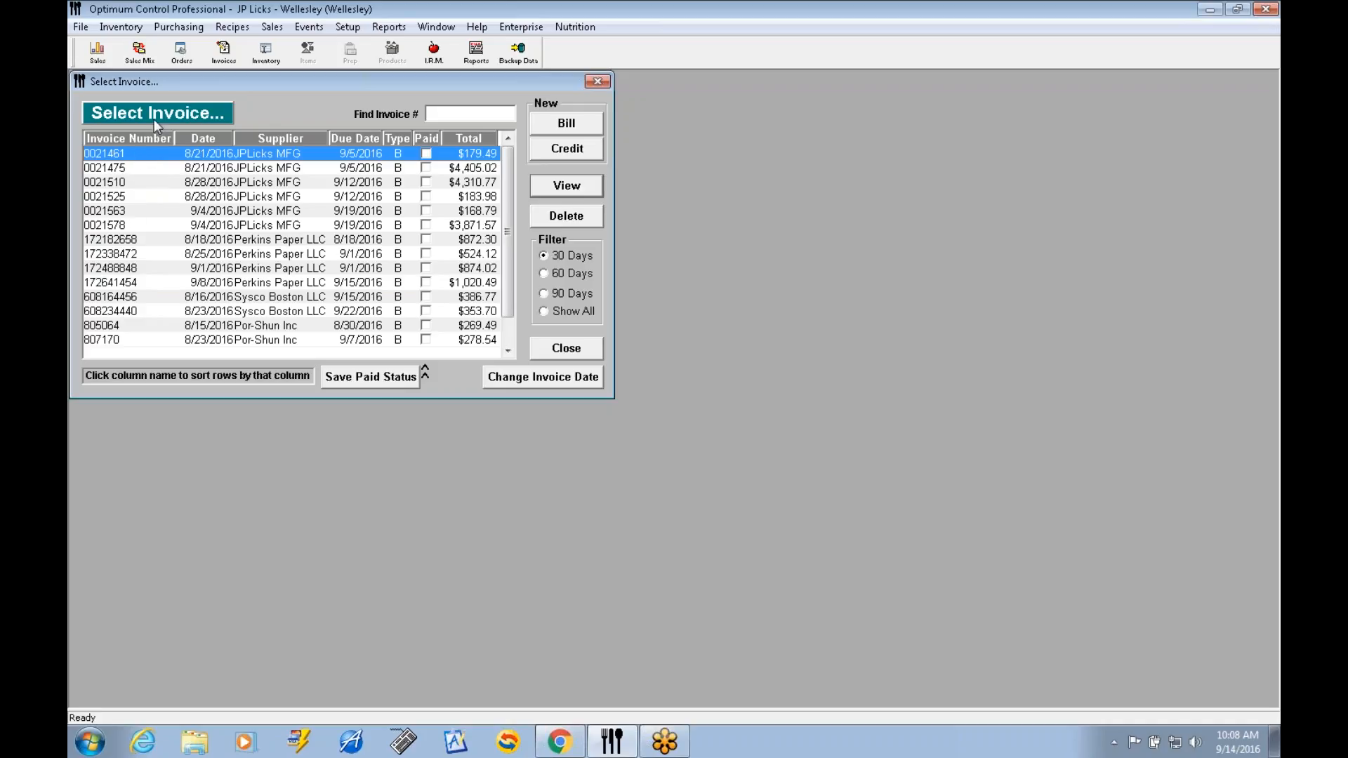
click(207, 139)
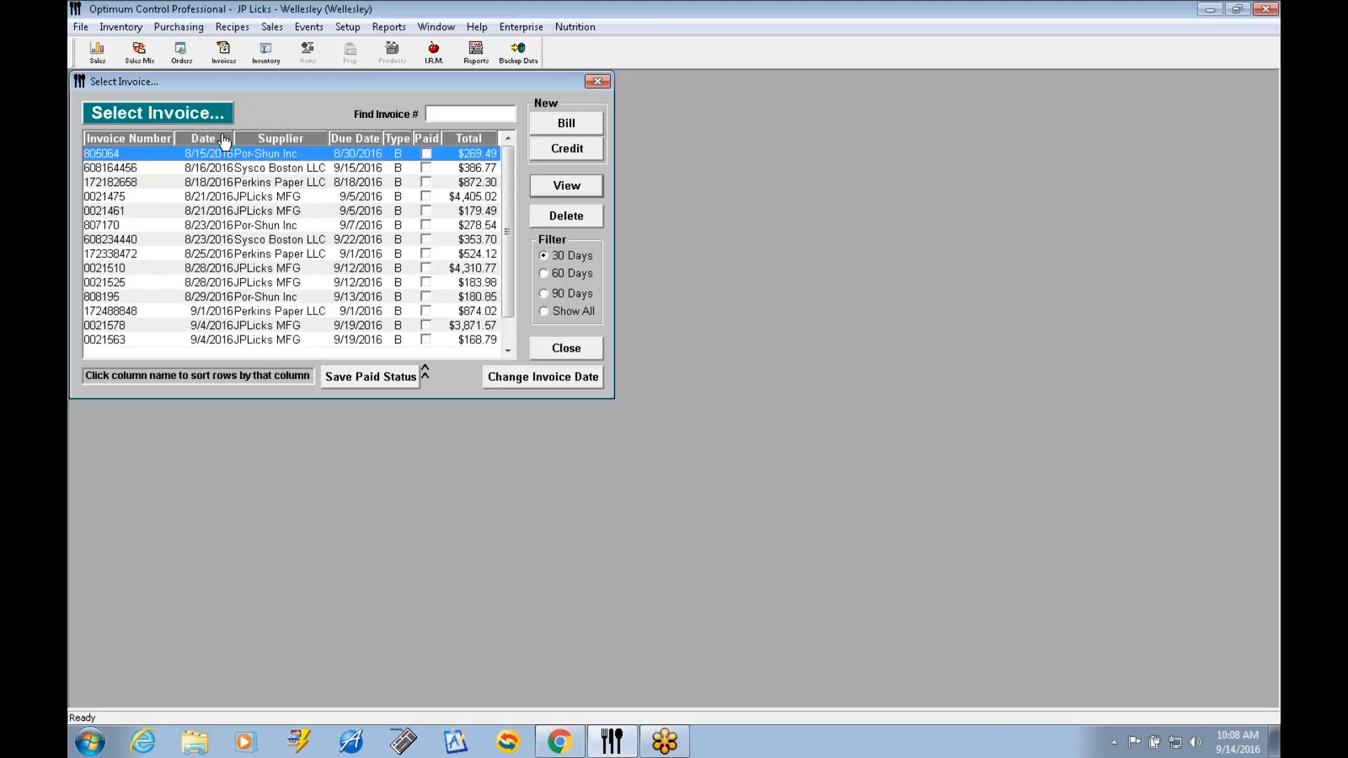
click(224, 141)
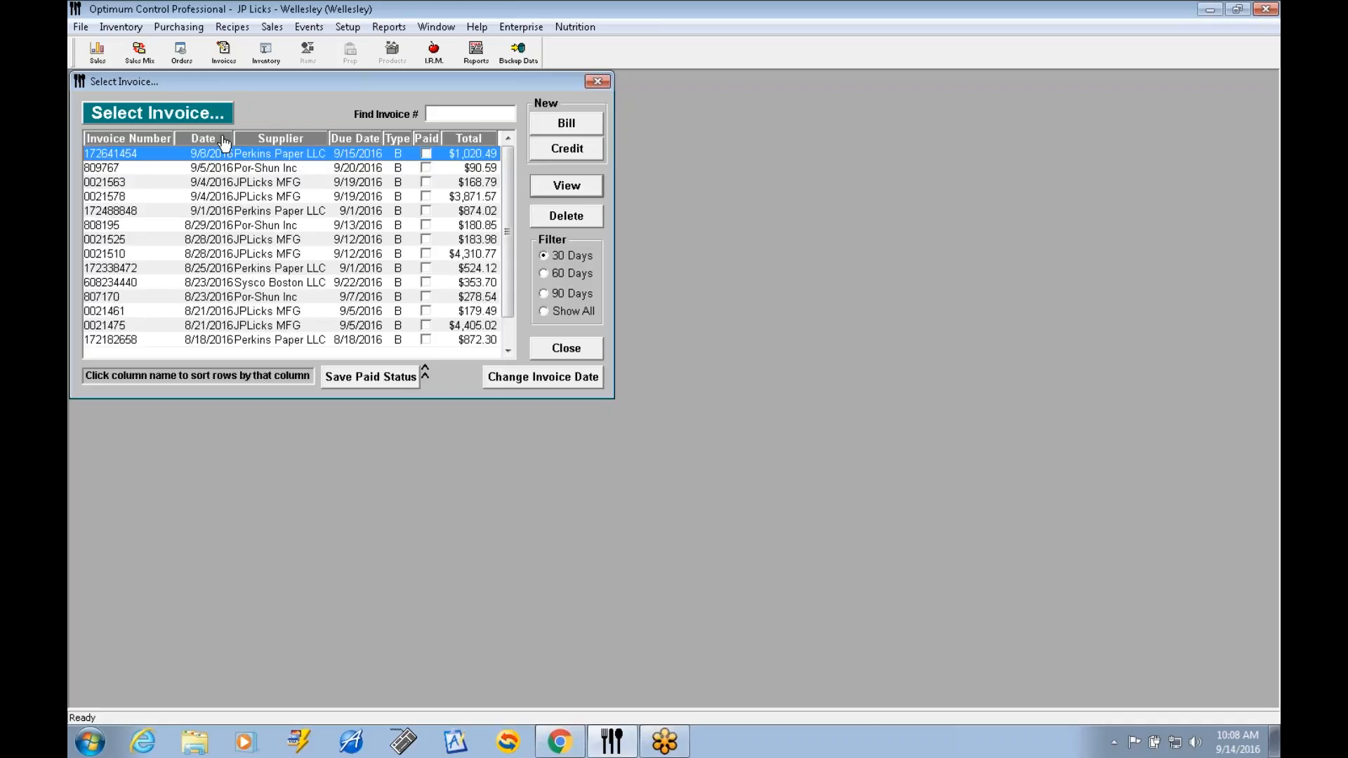
click(274, 141)
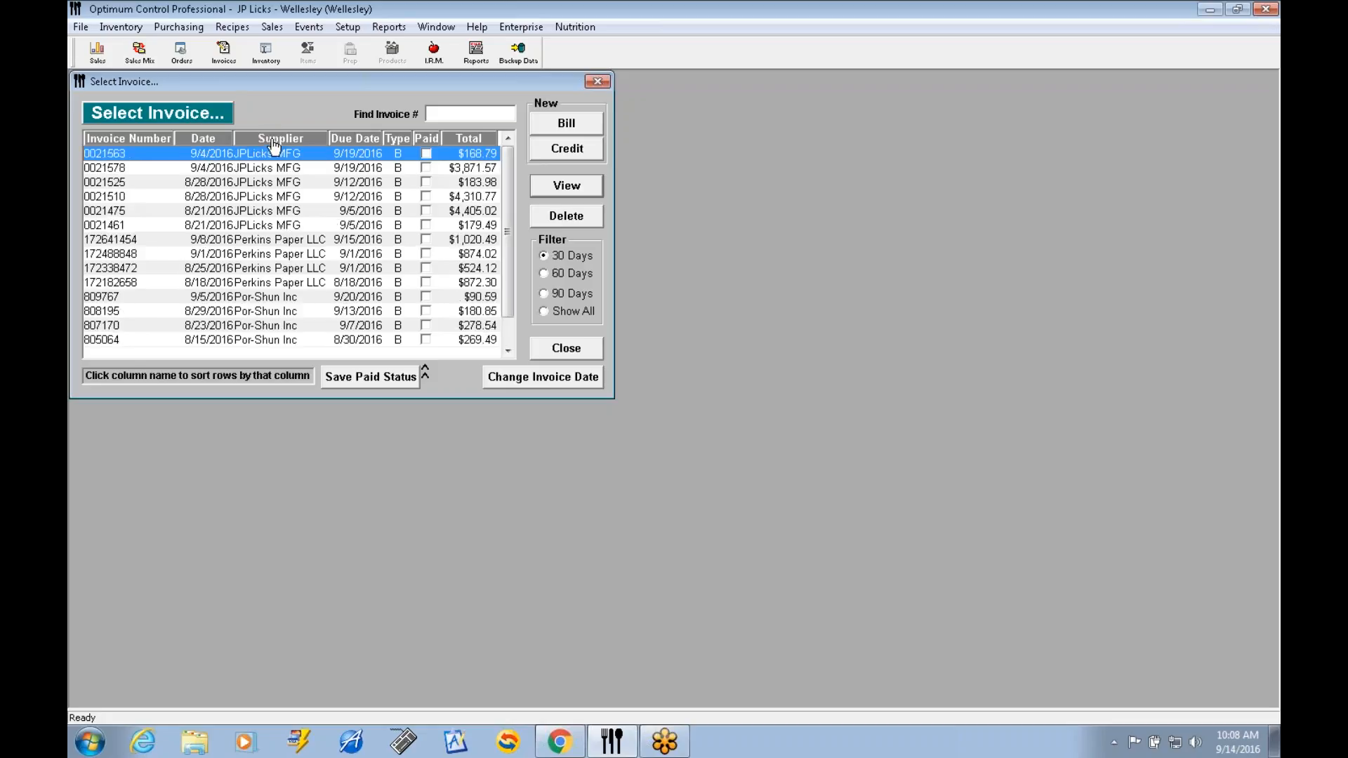
click(275, 140)
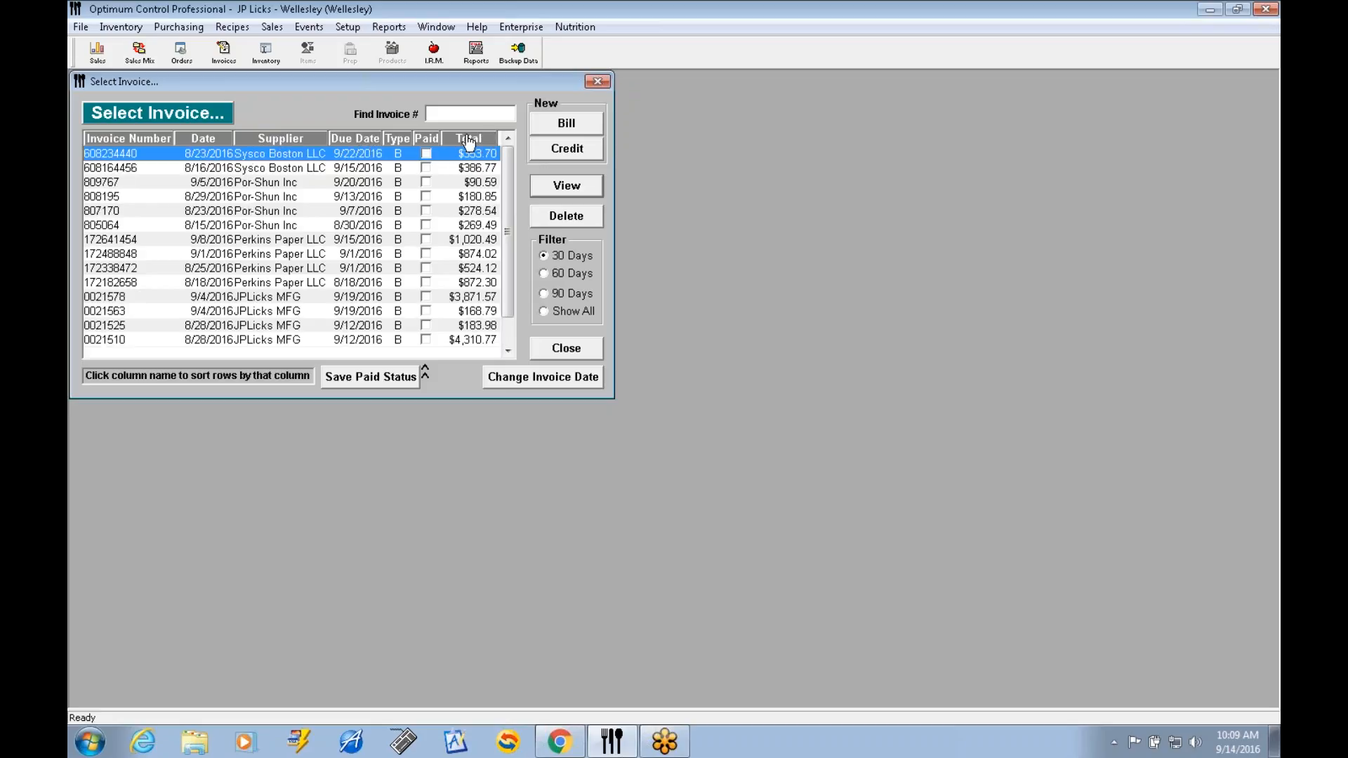
click(226, 143)
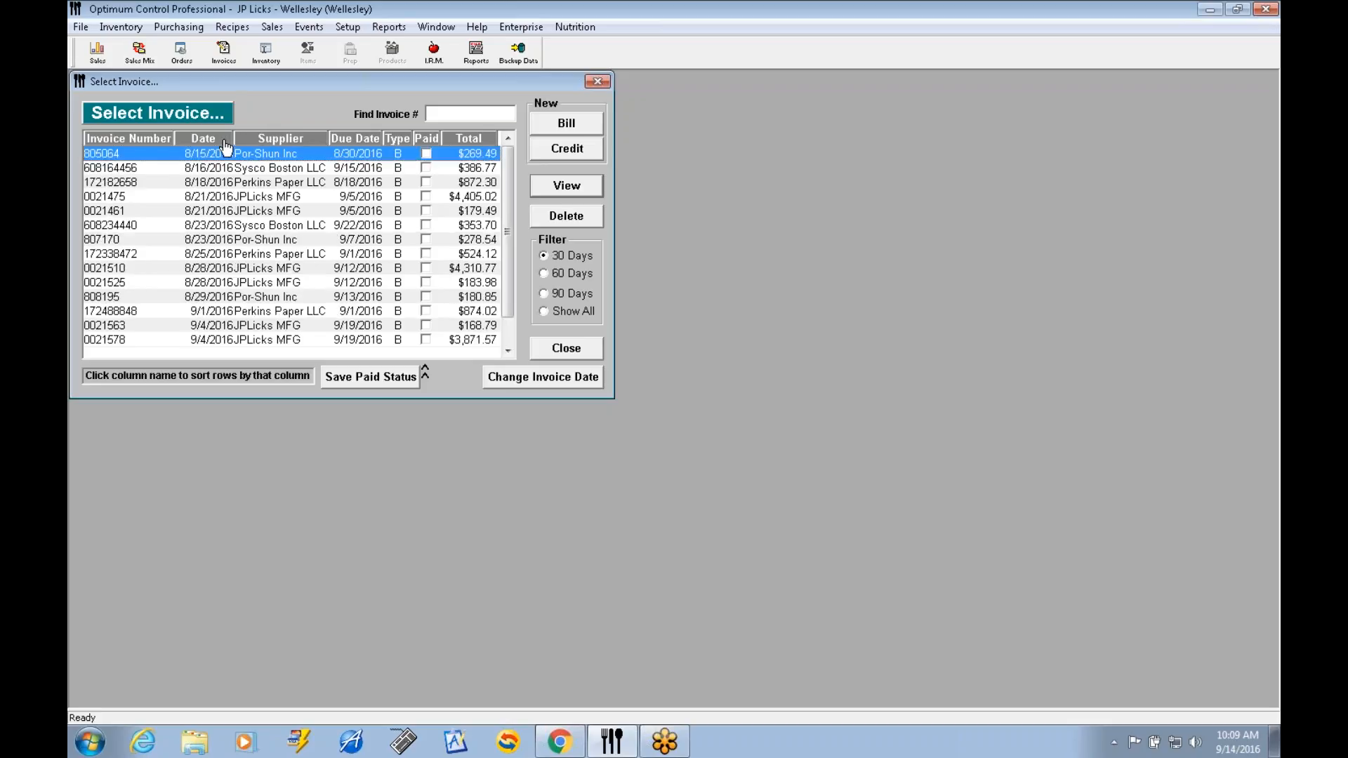
click(225, 143)
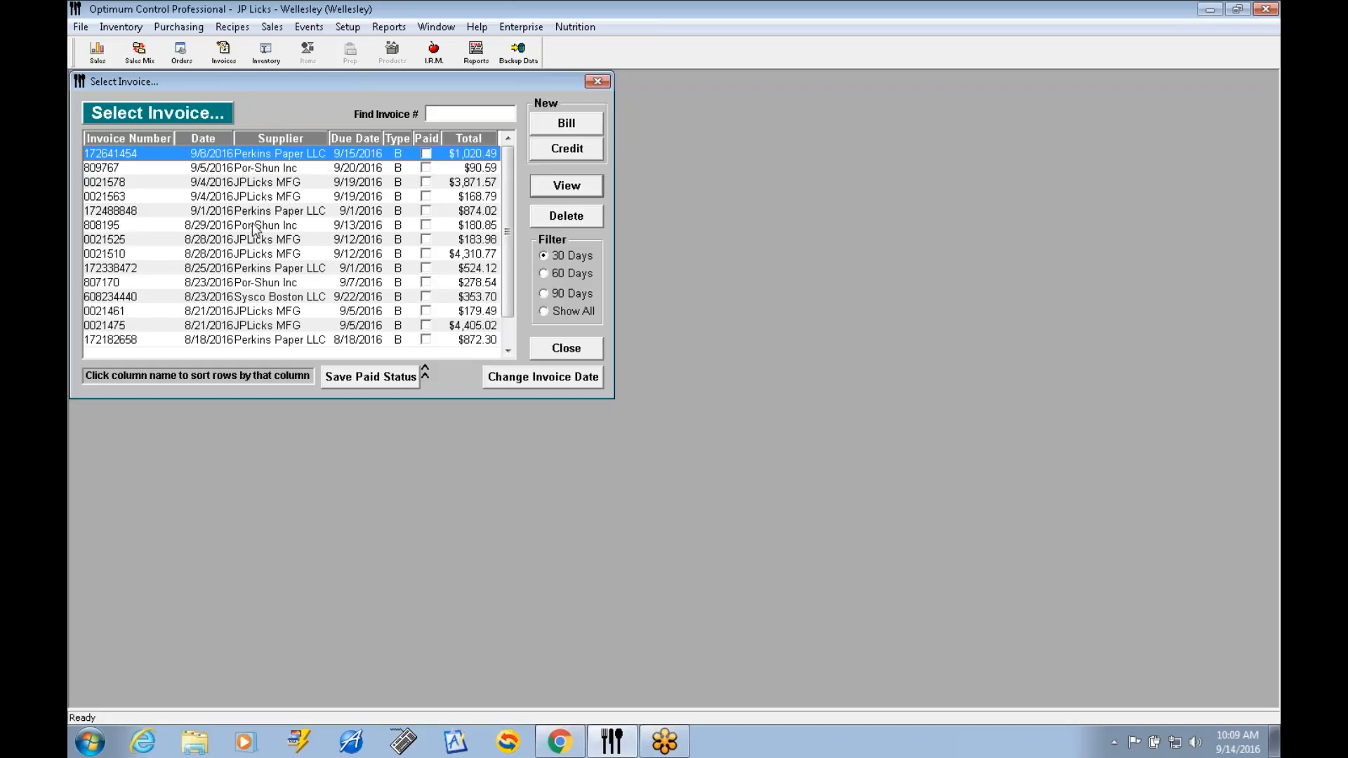
Search the invoices for numbers containing 172, narrow the search to 1724, and clear it.
click(460, 116)
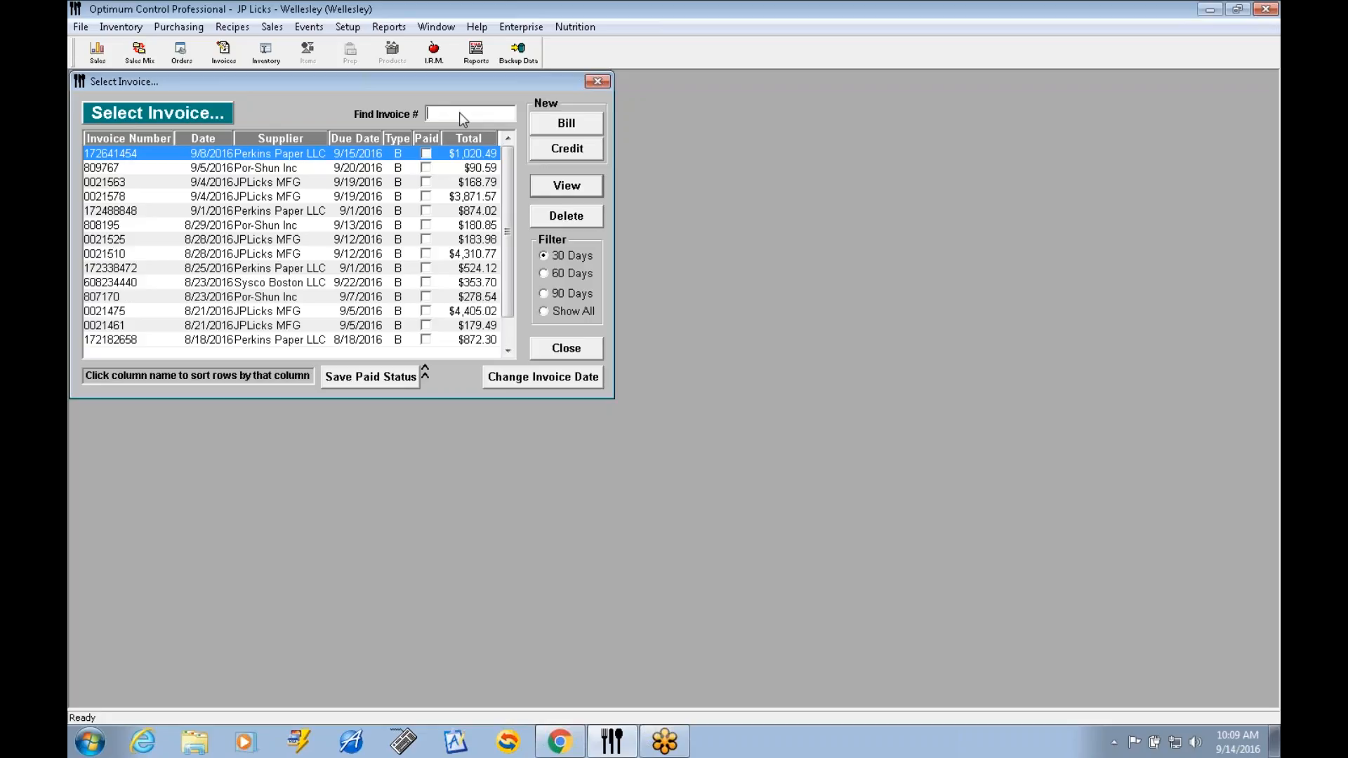
text(172)
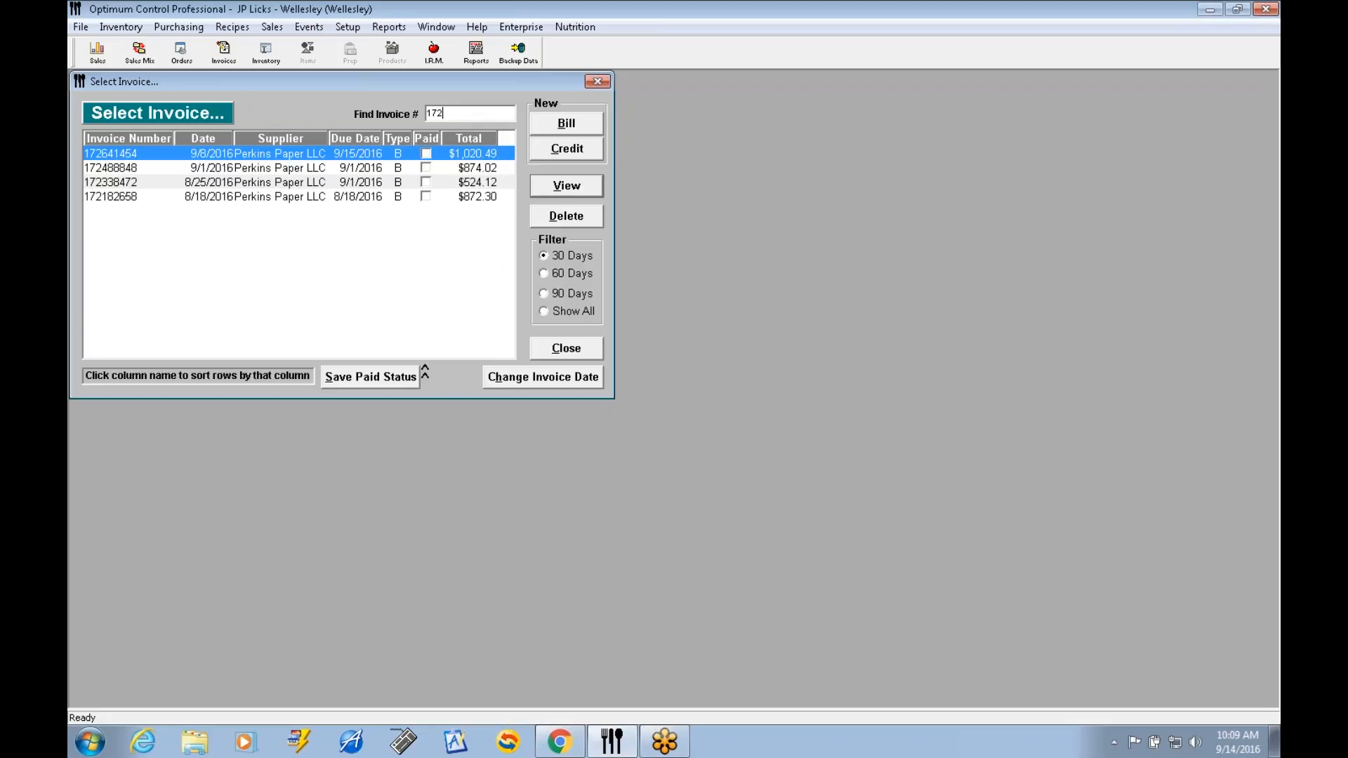
text(4)
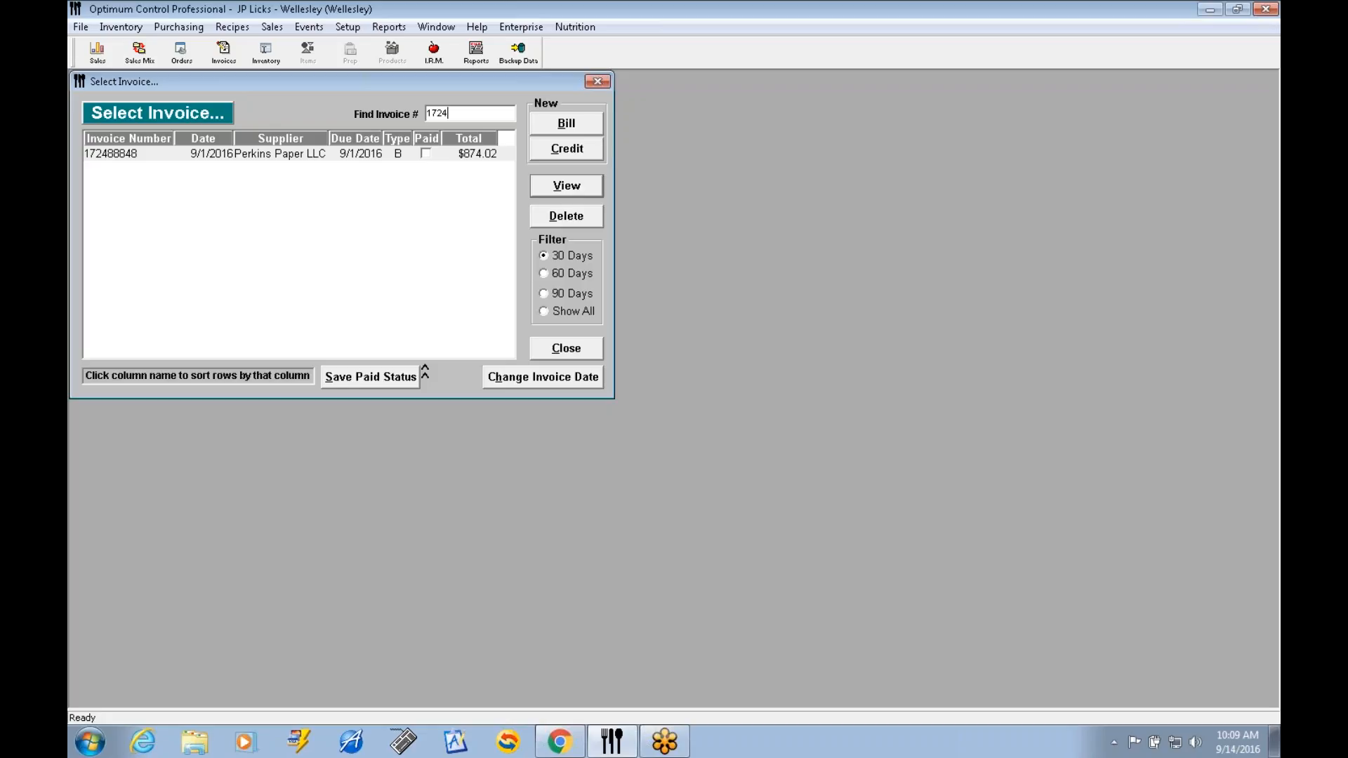
key(BackSpace)
key(BackSpace)
key(BackSpace)
key(BackSpace)
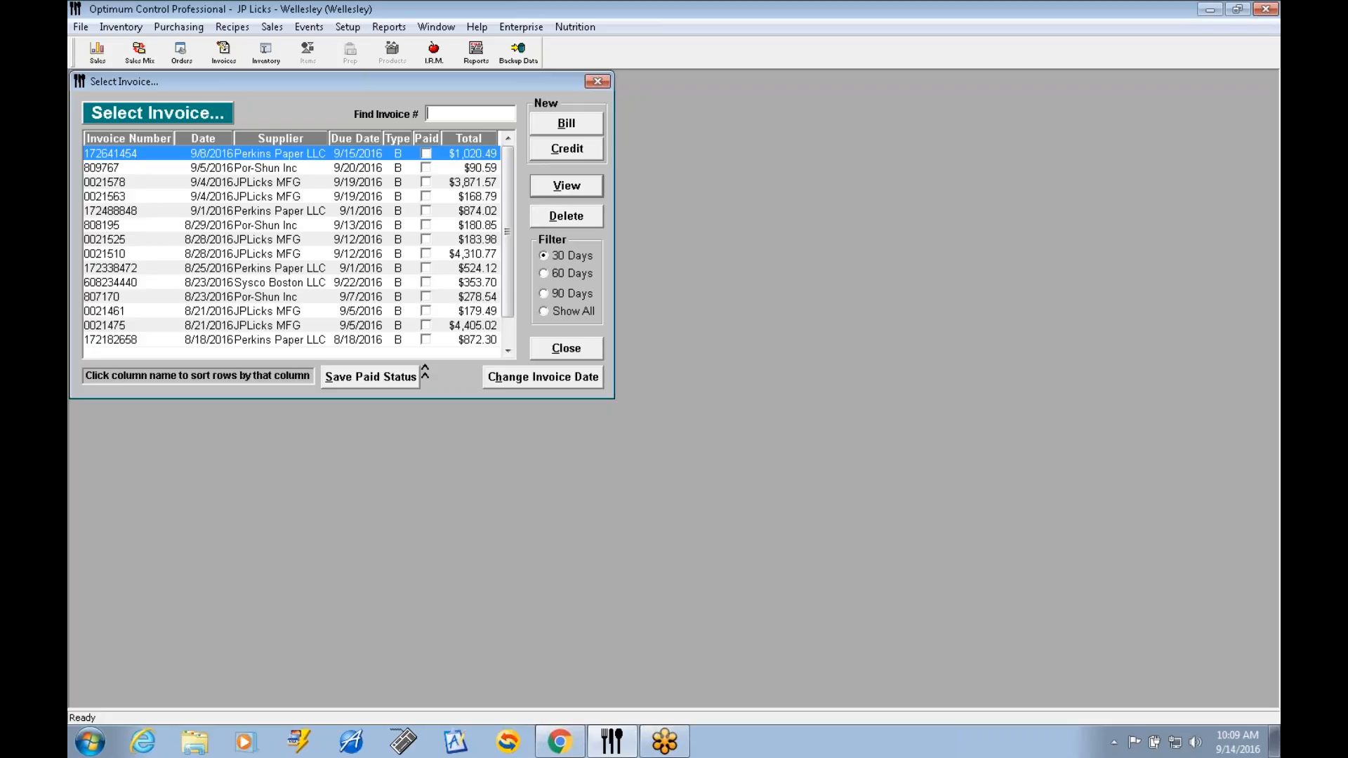
Search the invoices by the final digits 848, and clear the search.
text(848)
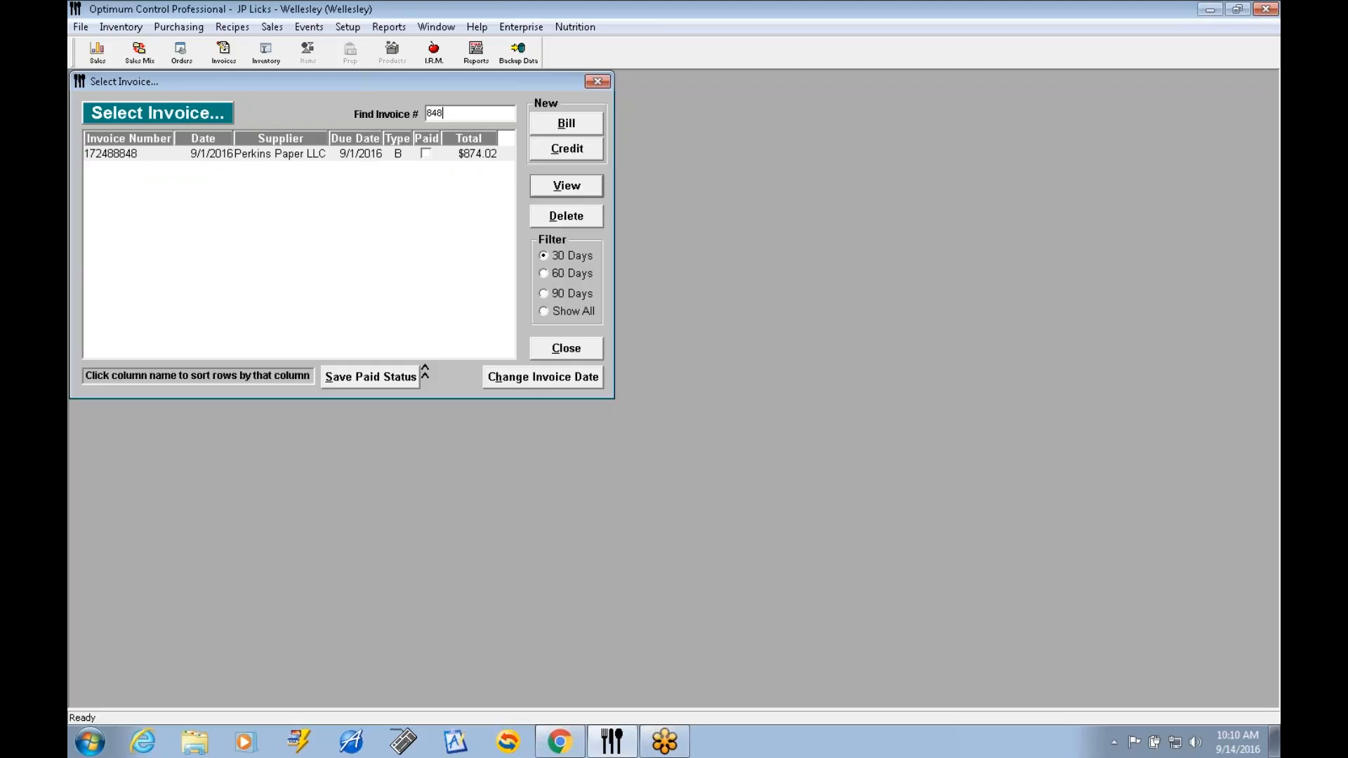
key(BackSpace)
key(BackSpace)
key(BackSpace)
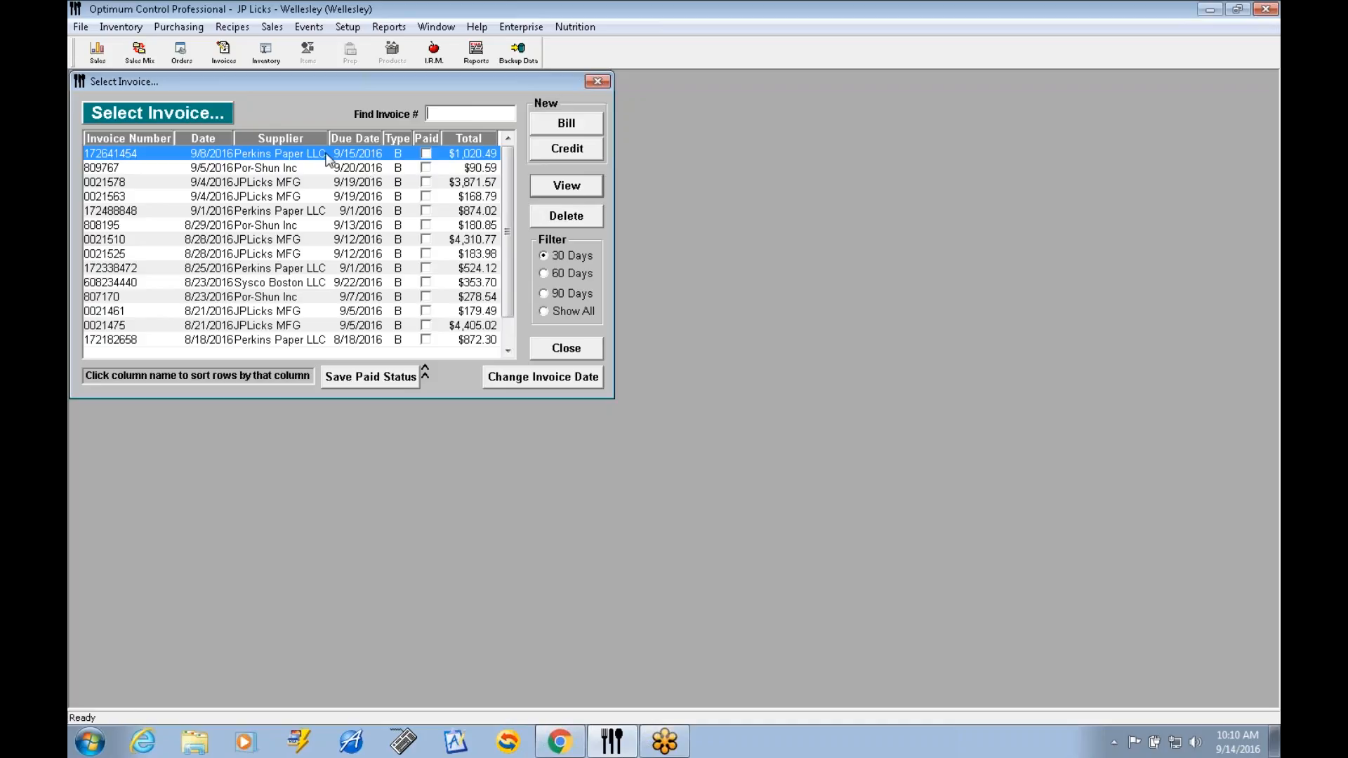
Open the 9/8/2016 Perkins Paper LLC invoice, review its item lines and expenses, and return to the items.
click(560, 189)
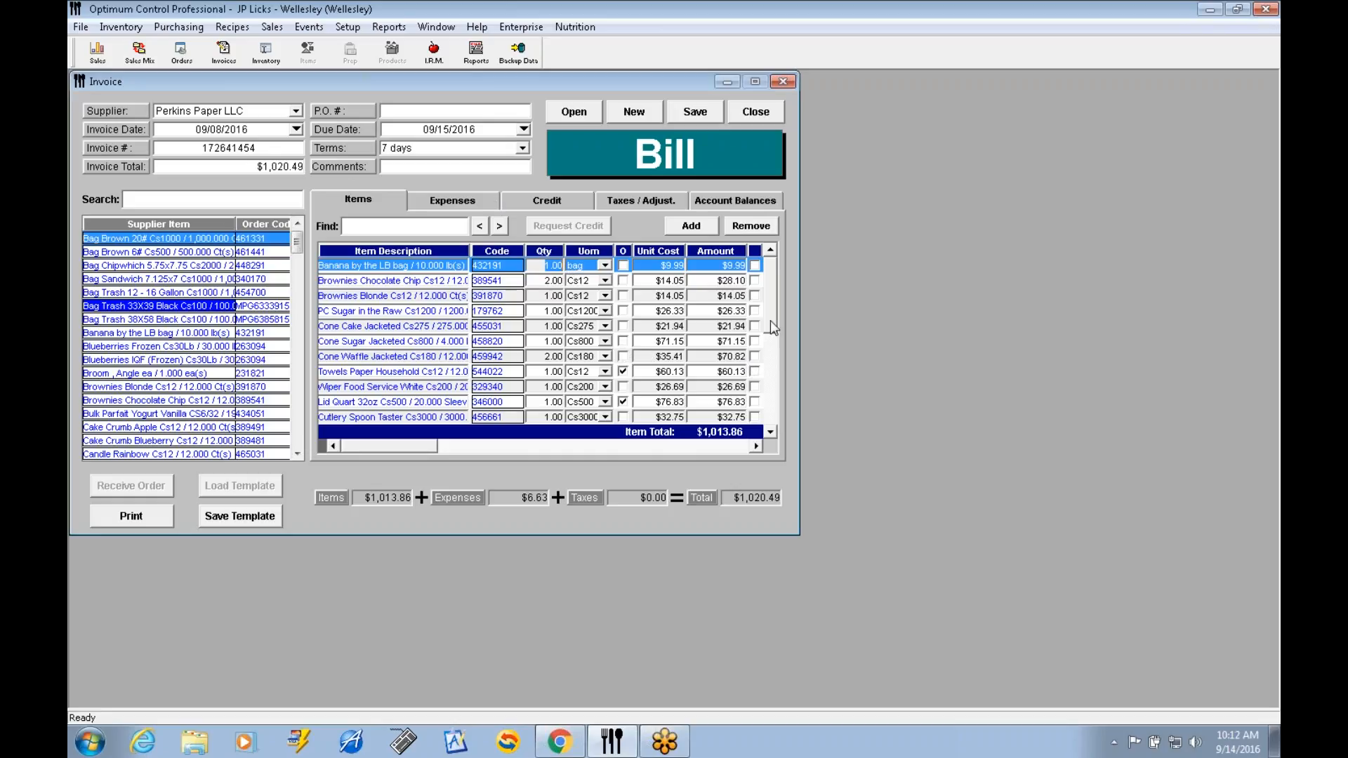
drag(769, 320, 773, 371)
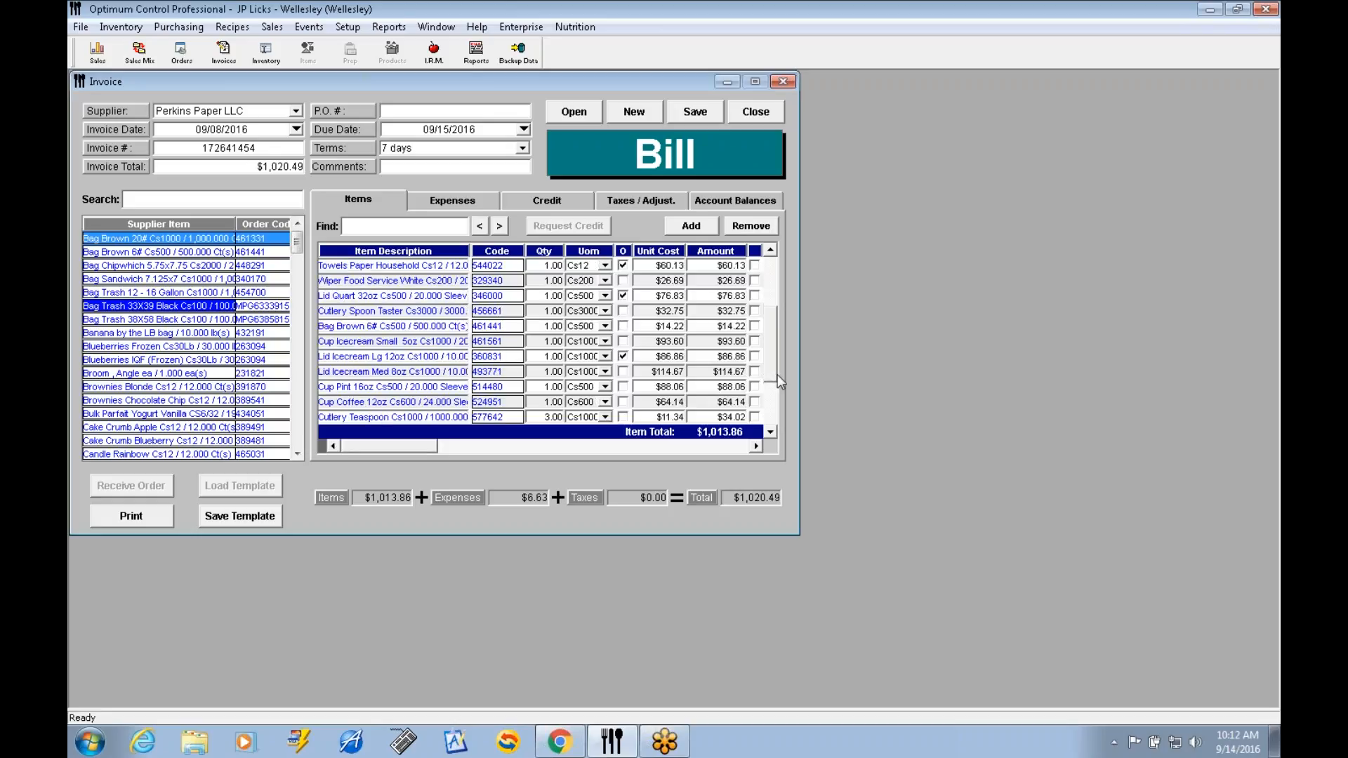
drag(771, 309, 769, 257)
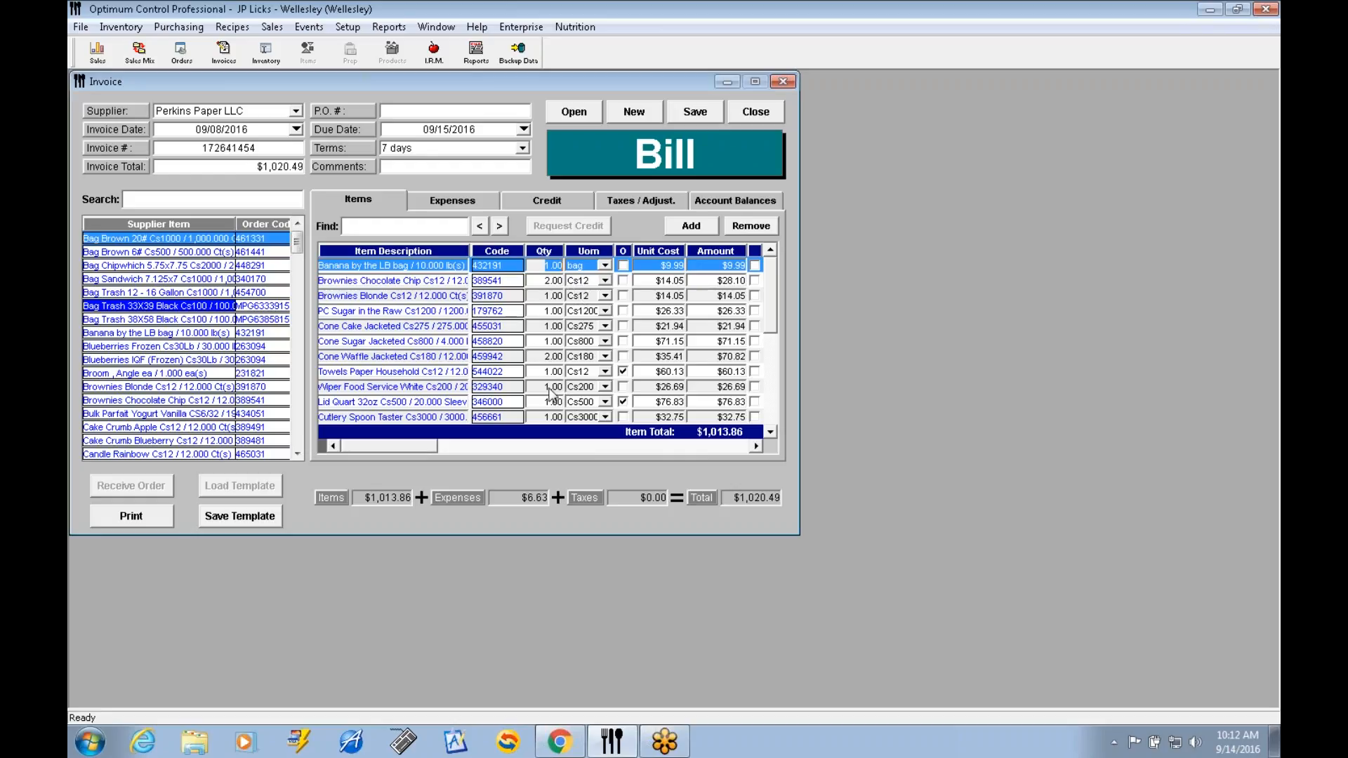
click(475, 204)
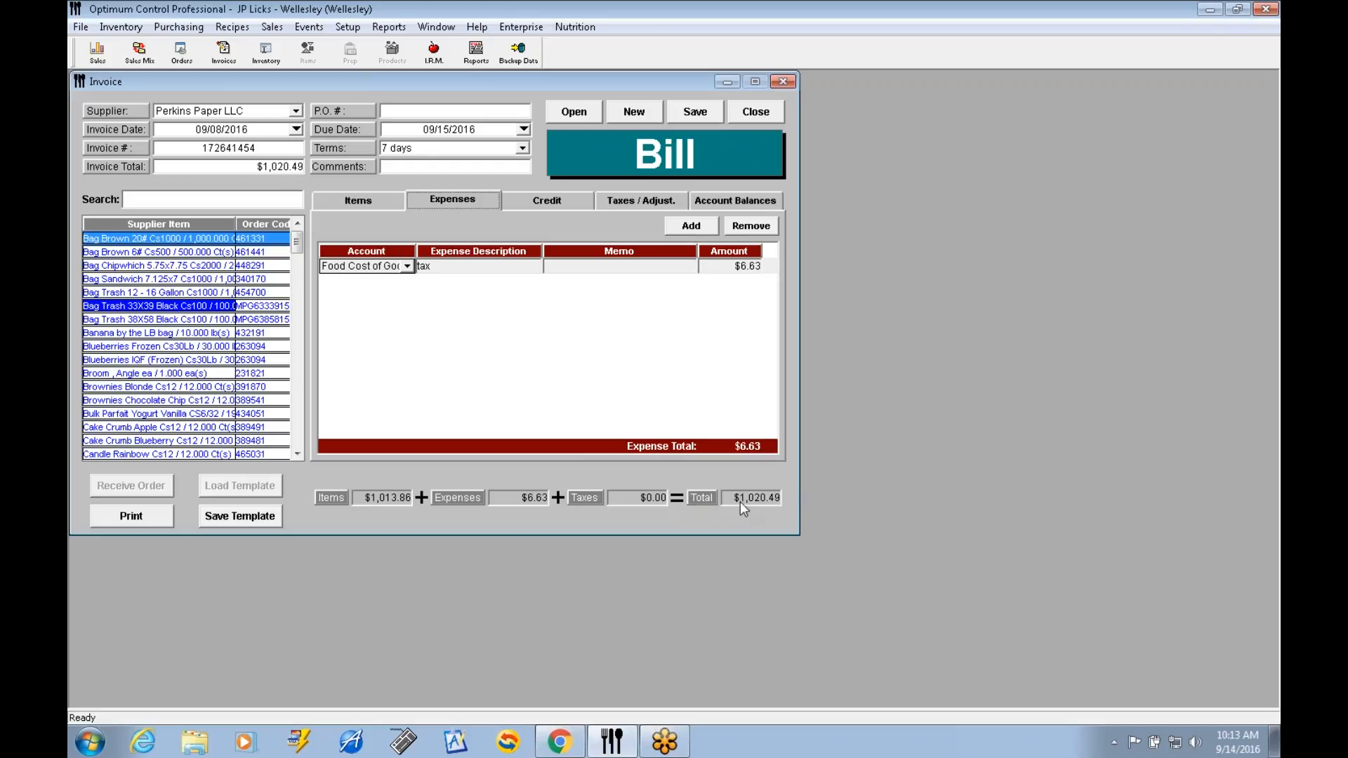
key(Tab)
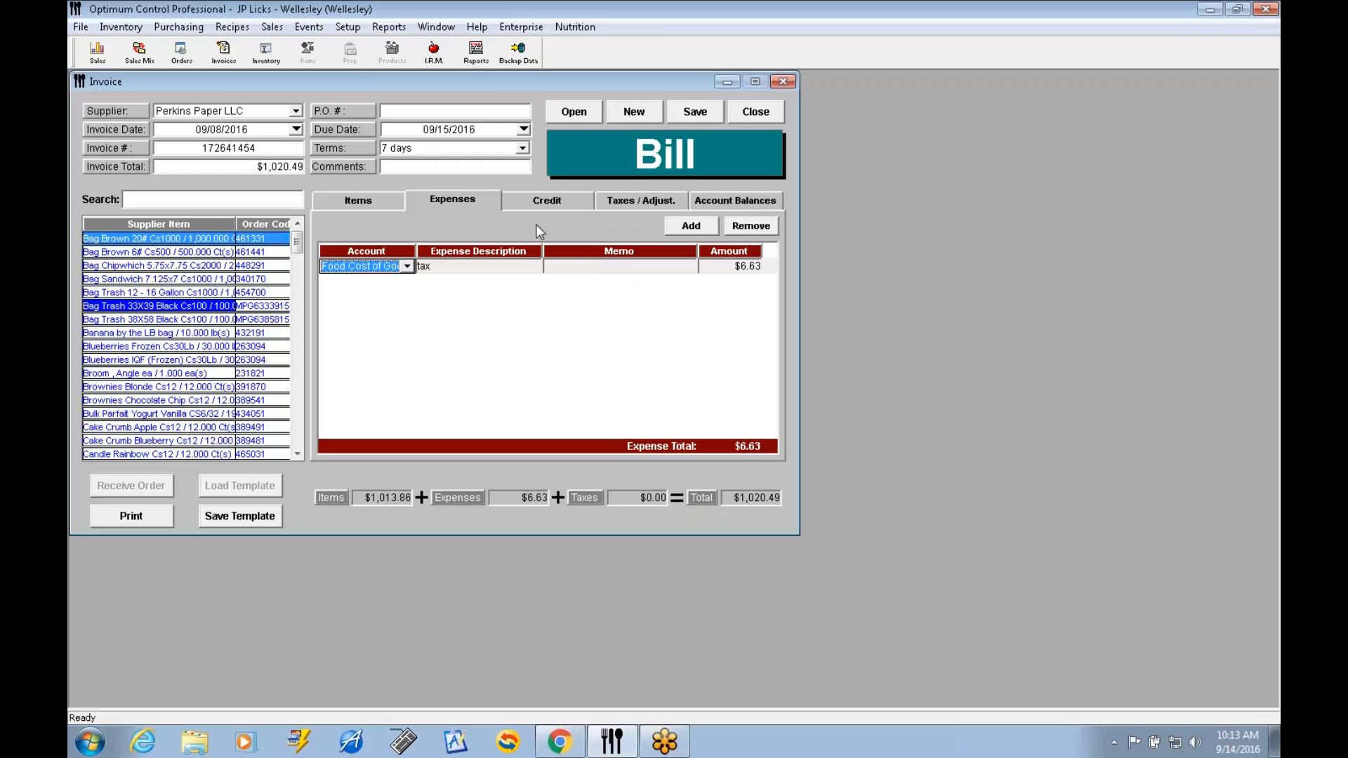
click(386, 207)
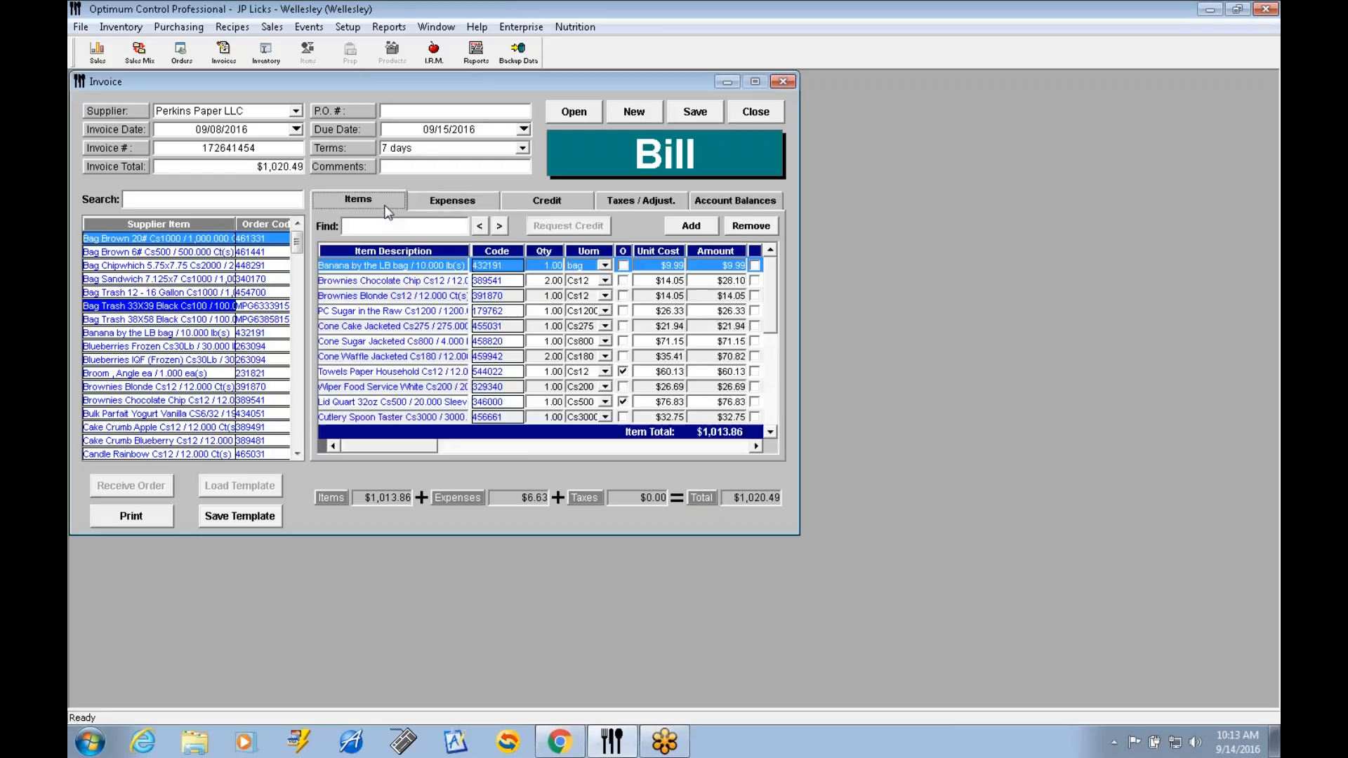
Review the Perkins Paper LLC invoice's expenses once more, return to its items, and close the invoice.
click(437, 203)
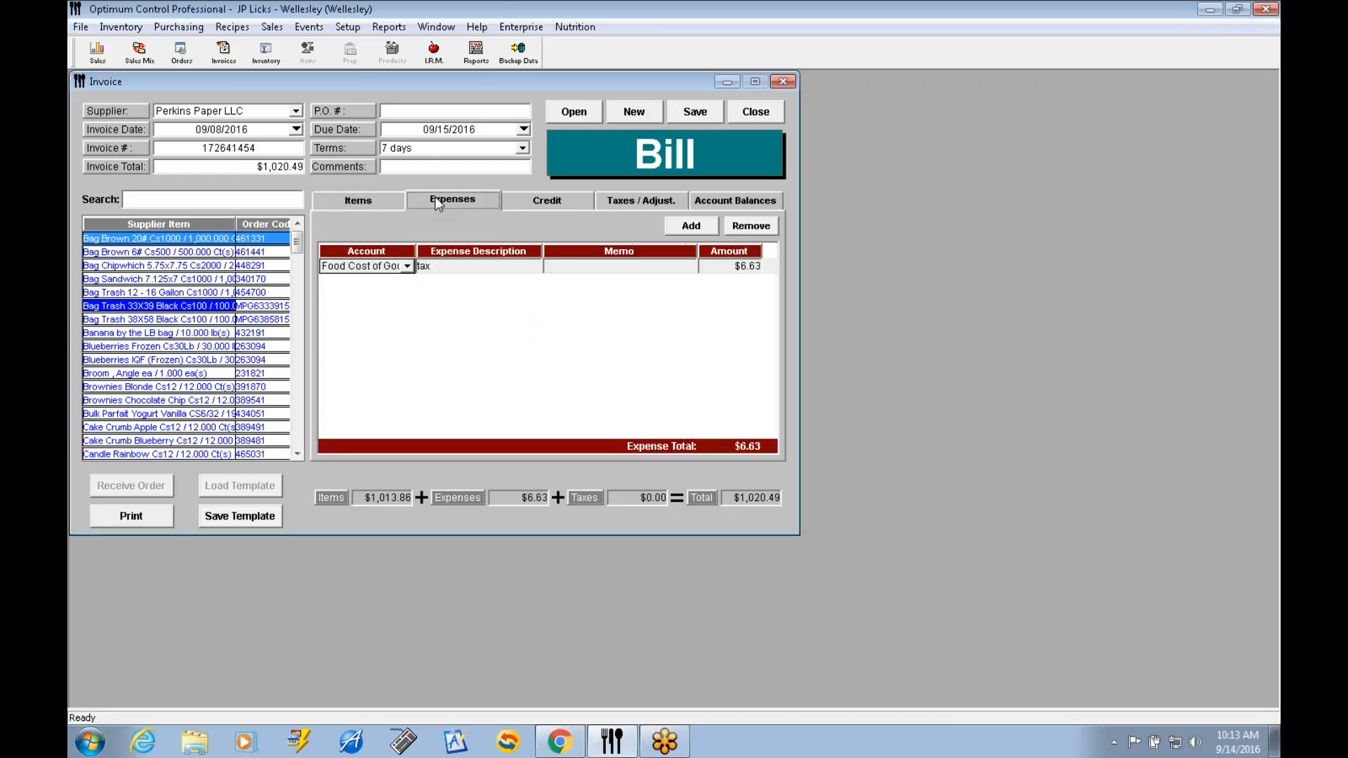
click(365, 203)
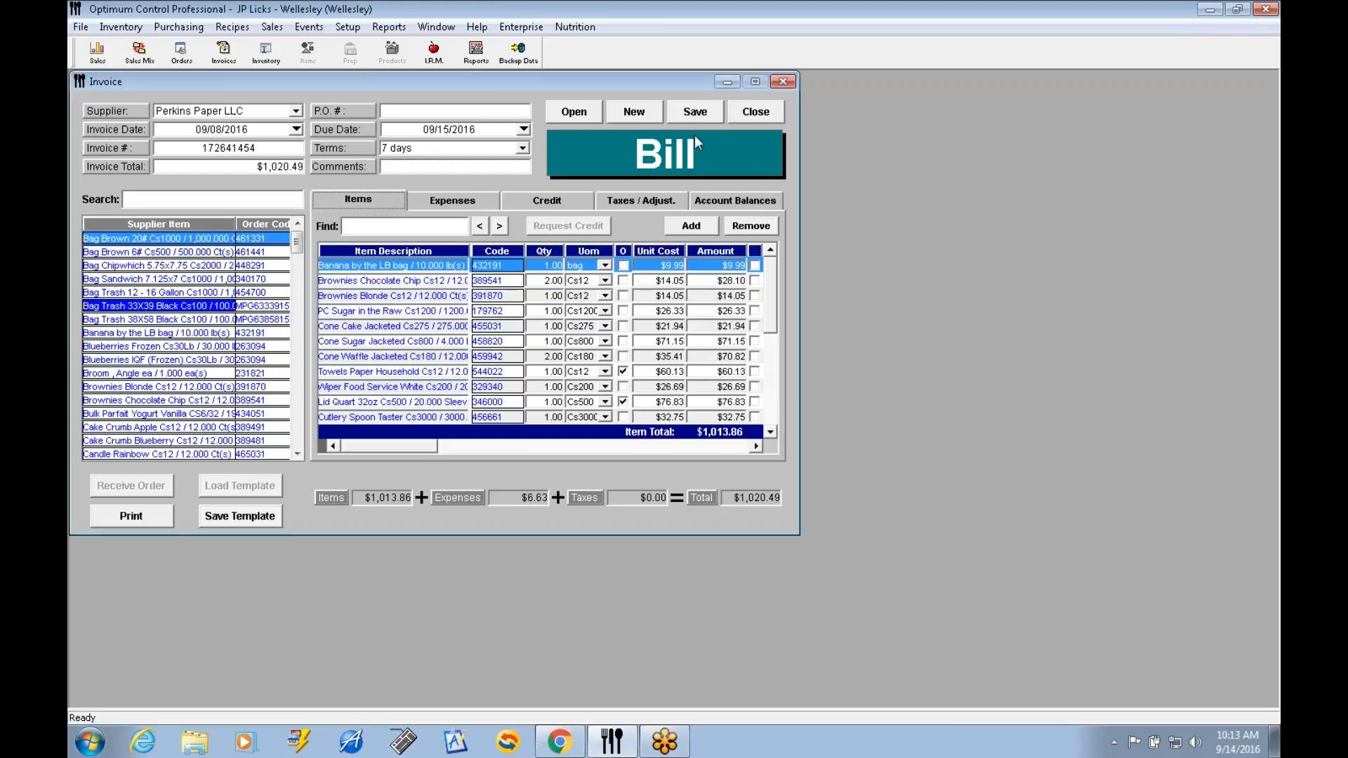
click(762, 114)
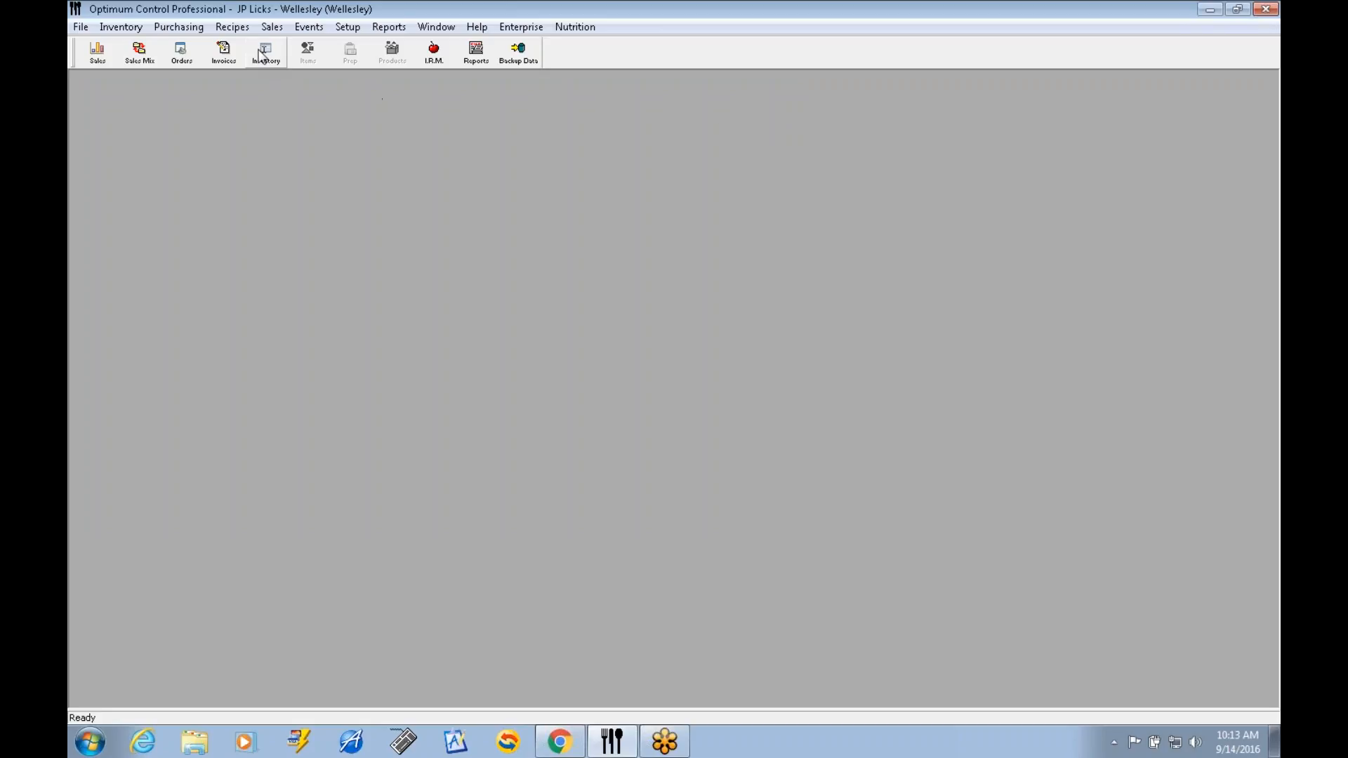
Start a new bill, look at the items offered by Carbon's Golden Malted, and set the supplier to JPLicks MFG.
click(223, 53)
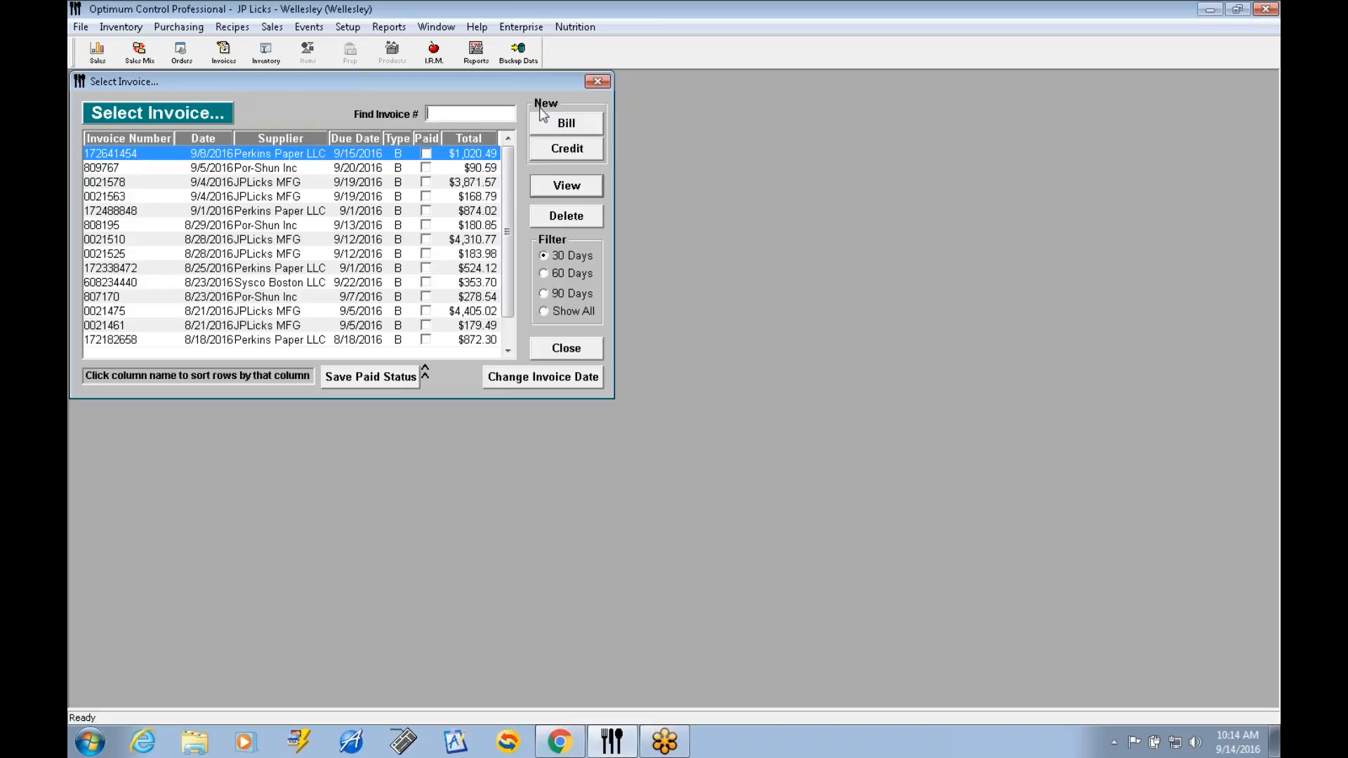
click(582, 133)
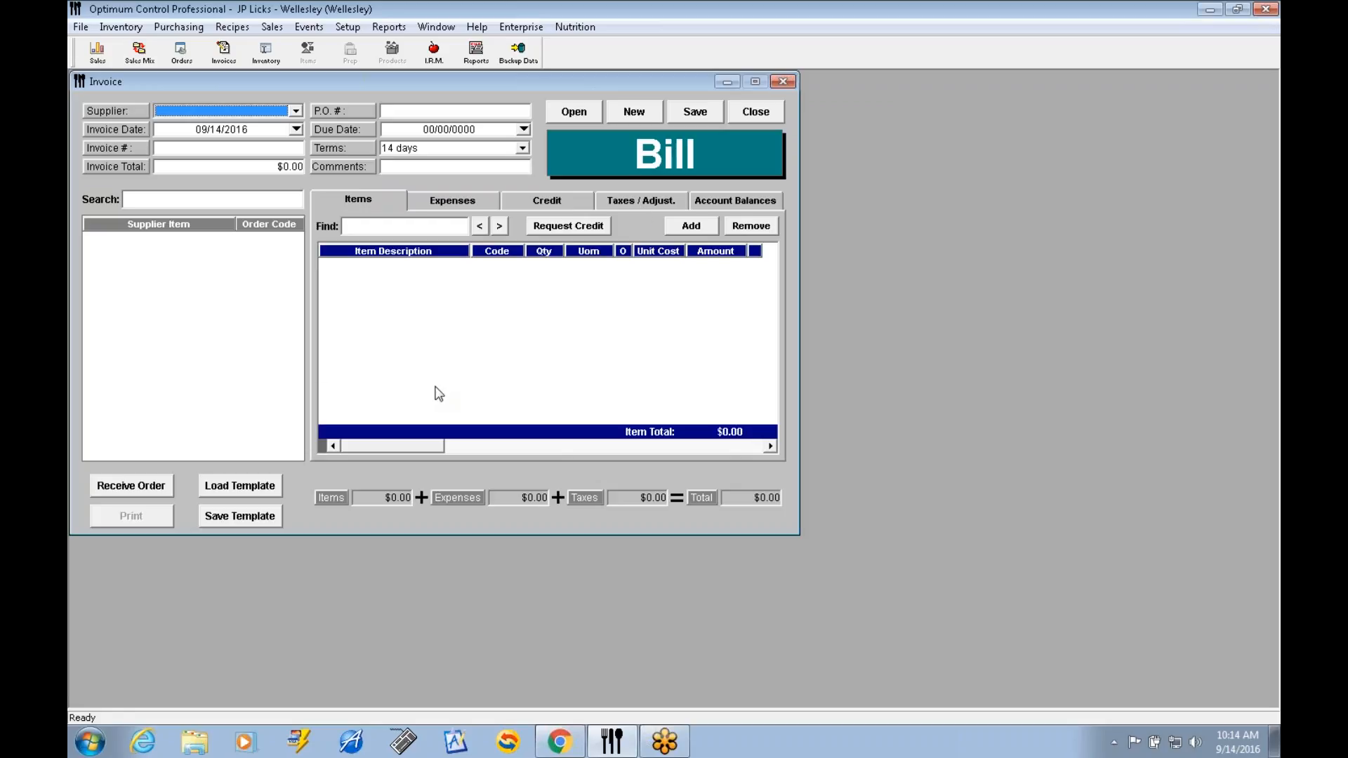
click(296, 112)
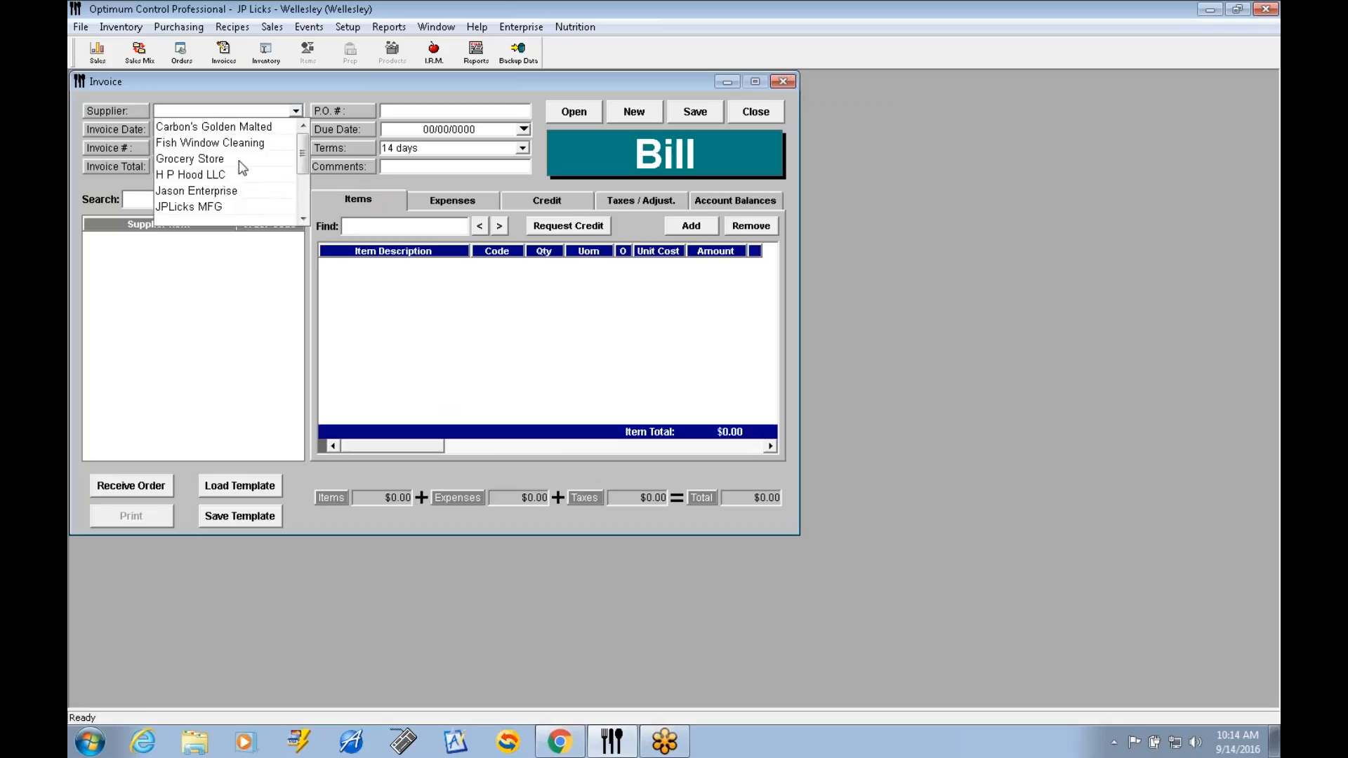
click(273, 127)
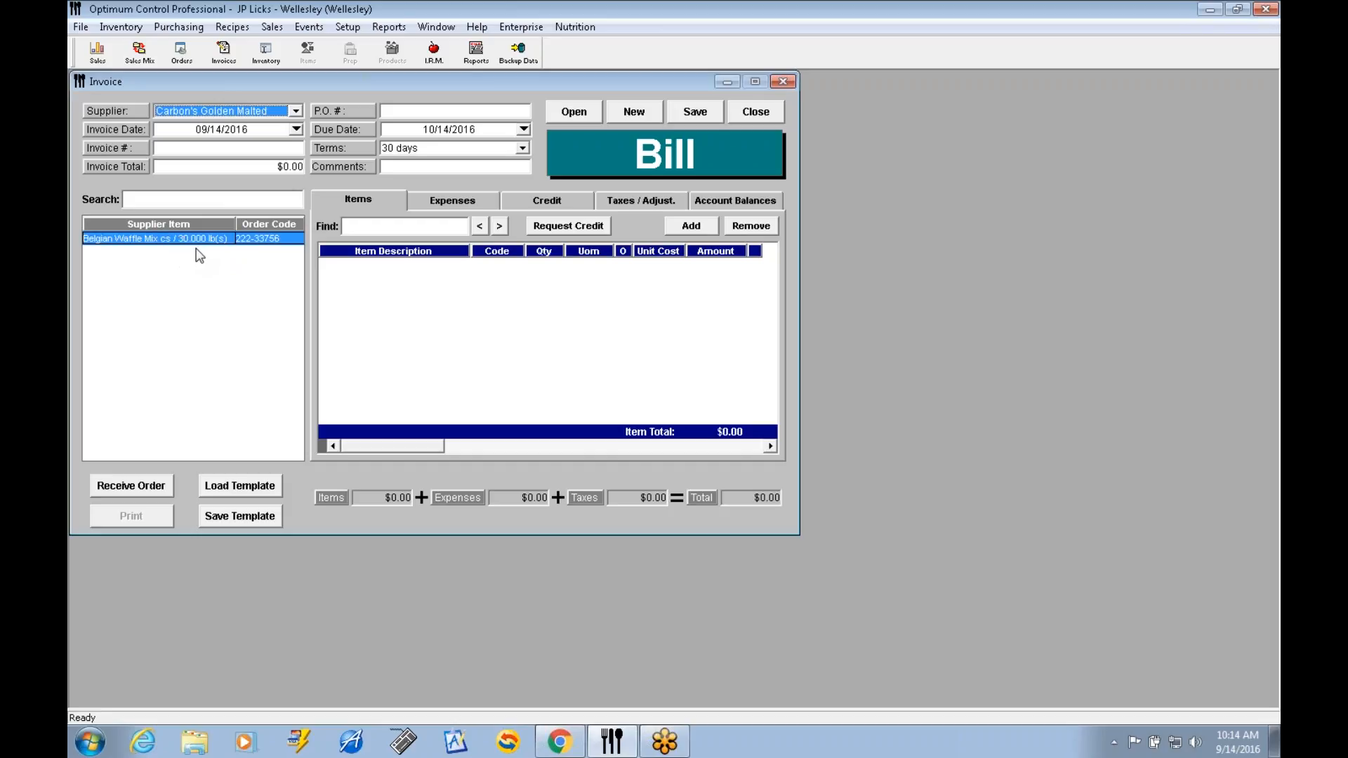
click(296, 111)
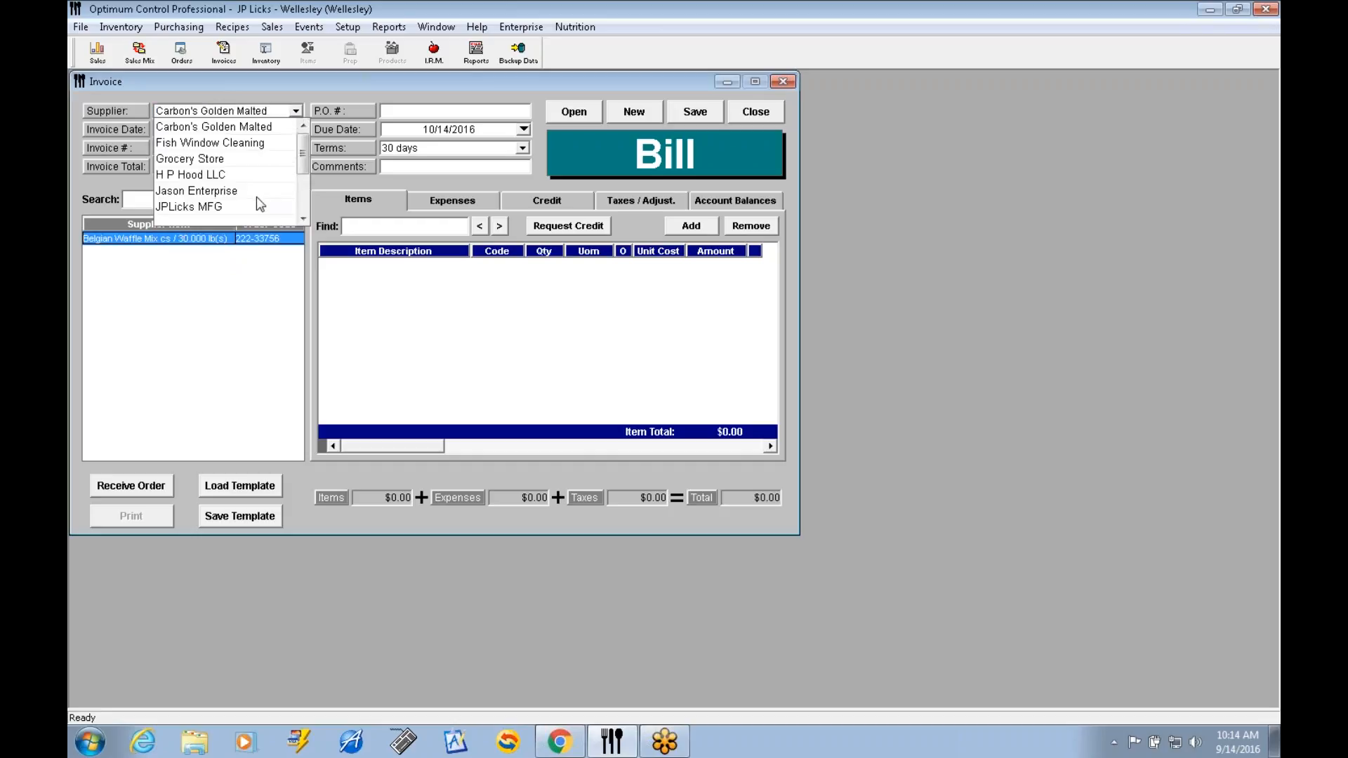
click(239, 205)
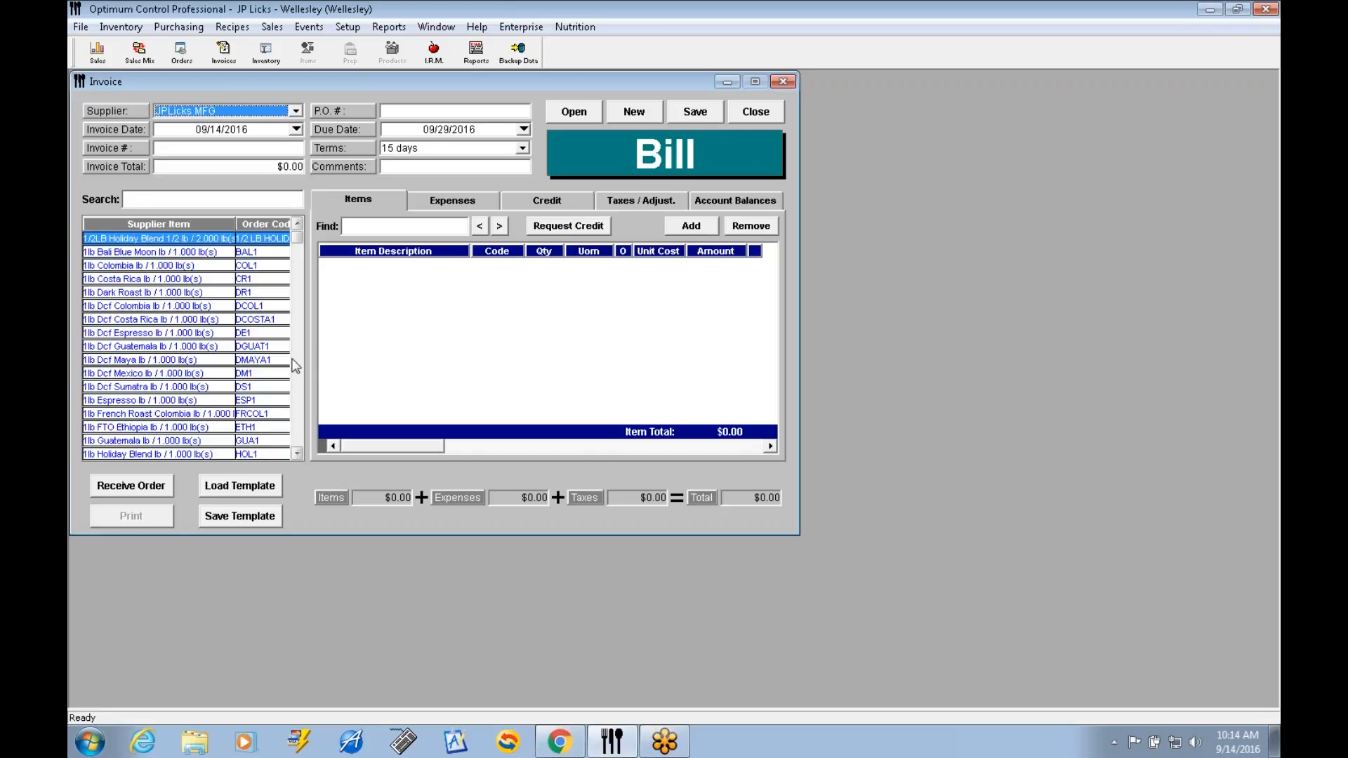
Fill in the bill's invoice date 09/13/2016, invoice number 980732 and invoice total 100.
click(296, 130)
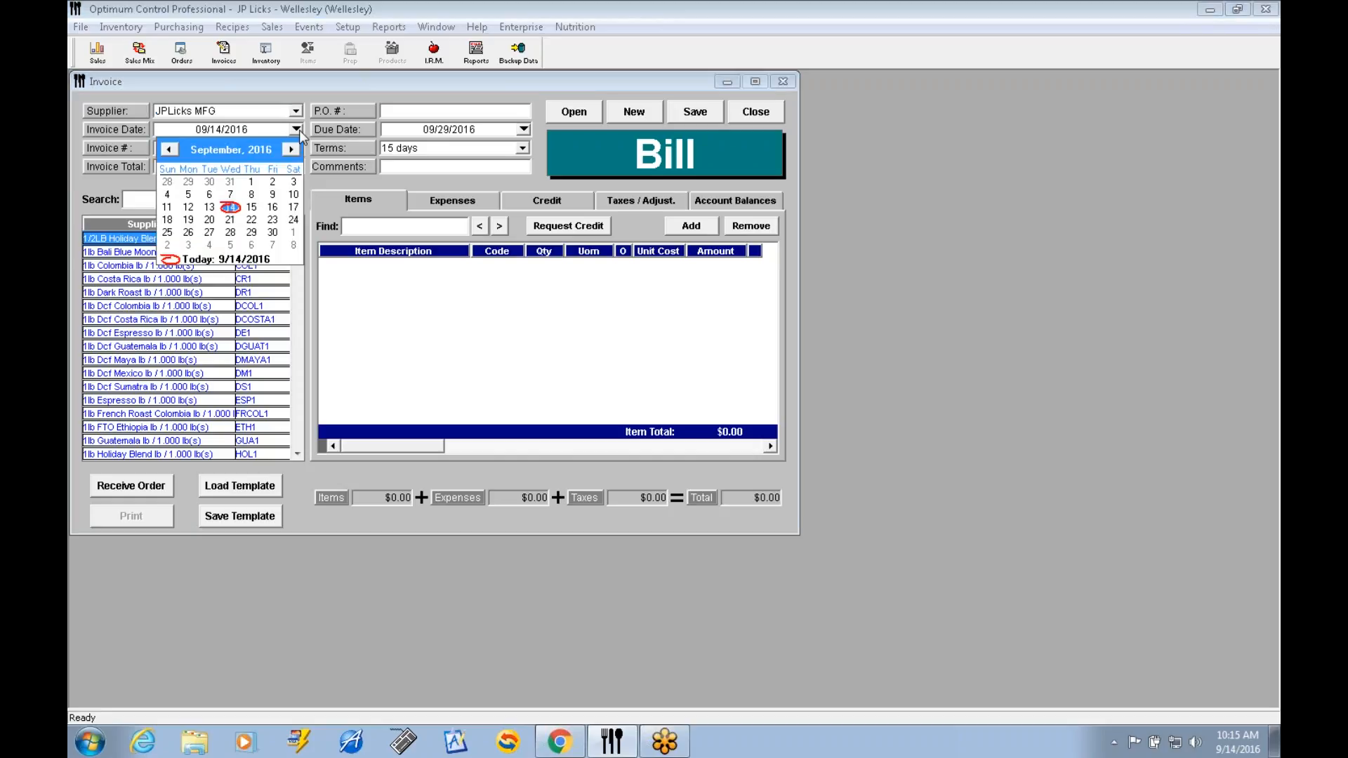
click(209, 207)
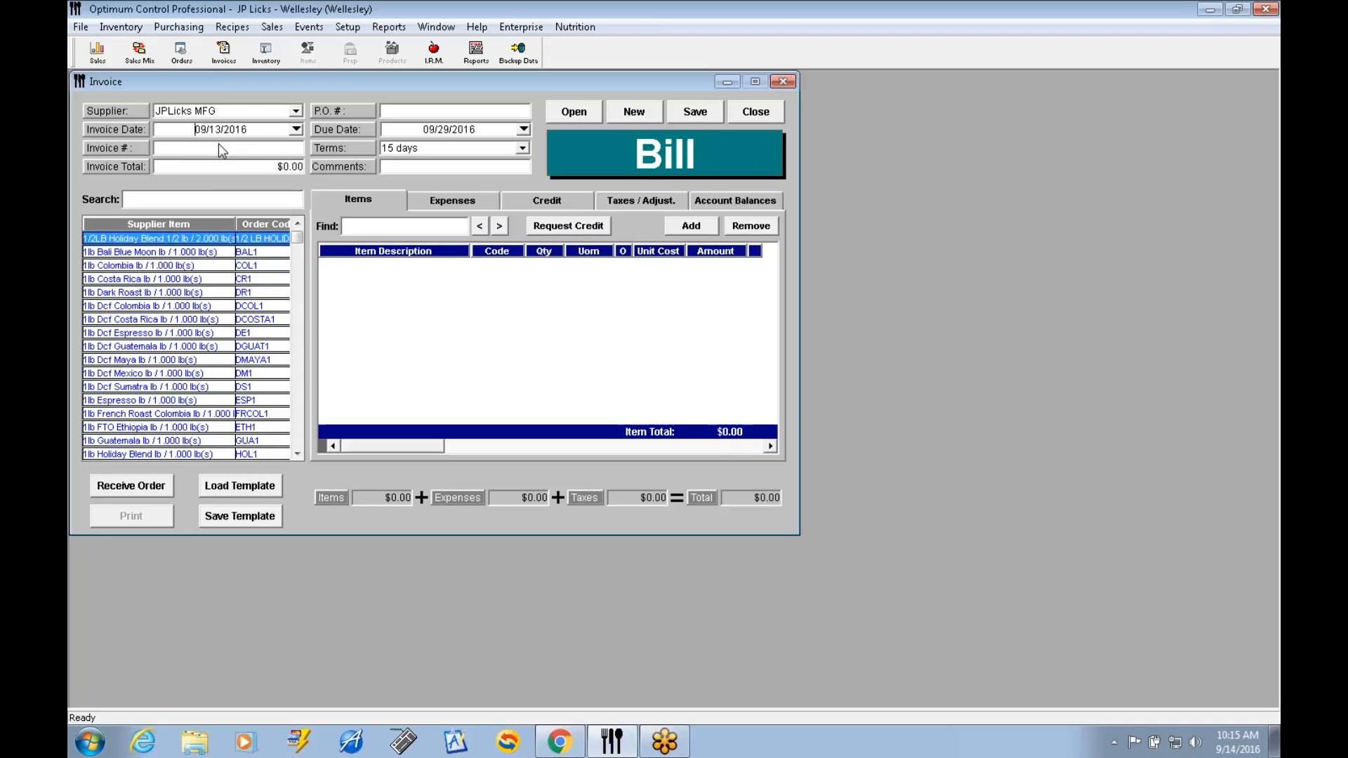
click(180, 150)
text(980732)
key(Tab)
text(100)
Search the supplier items for CR and add 1lb Costa Rica (CR1) to the bill with a quantity of 10.
click(222, 198)
text(CR)
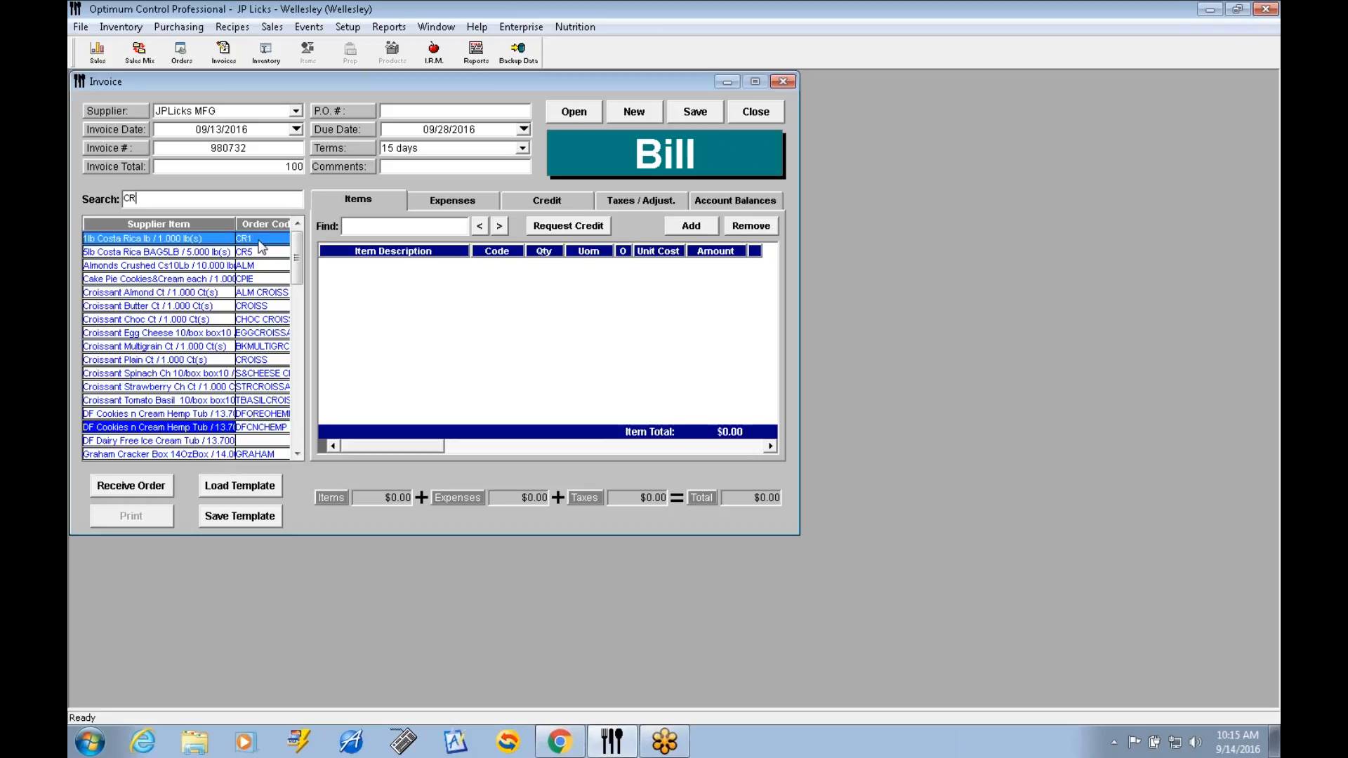
double_click(223, 240)
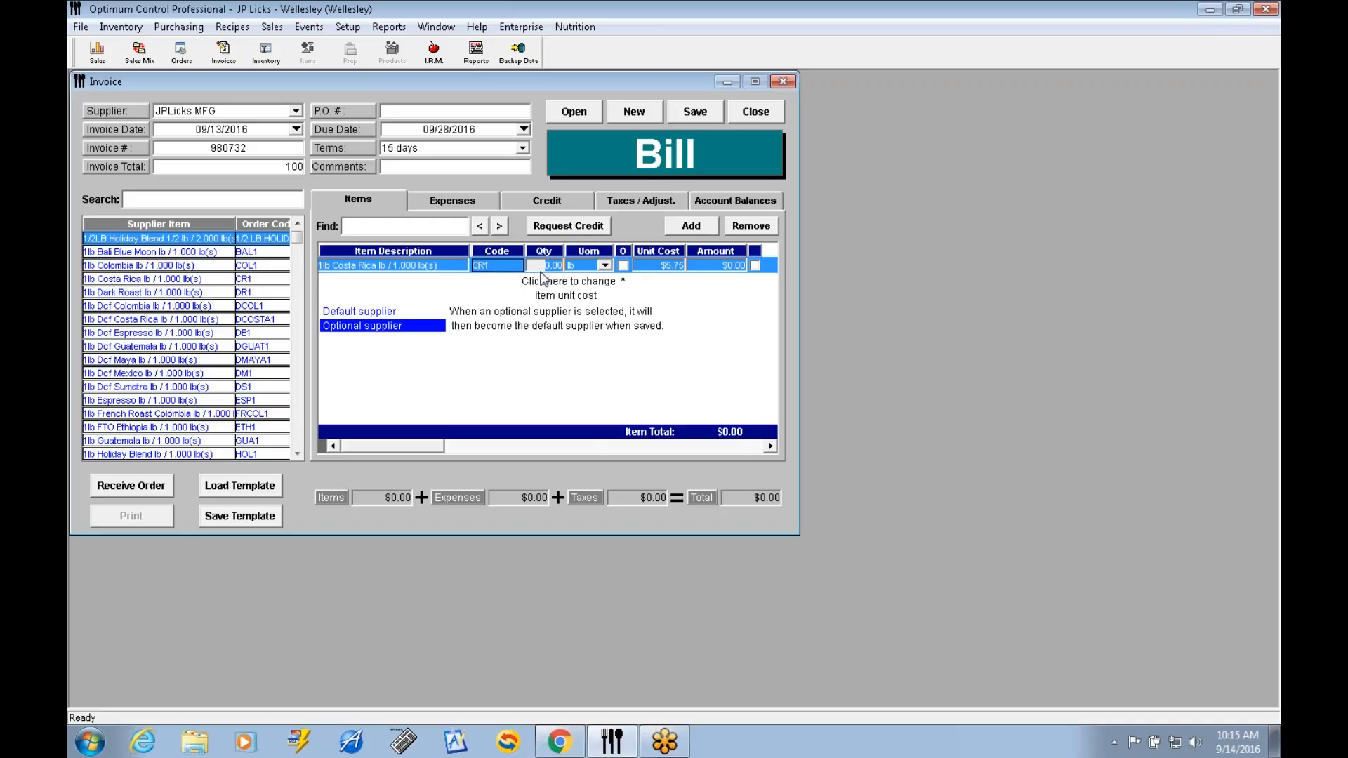
text(10)
key(Tab)
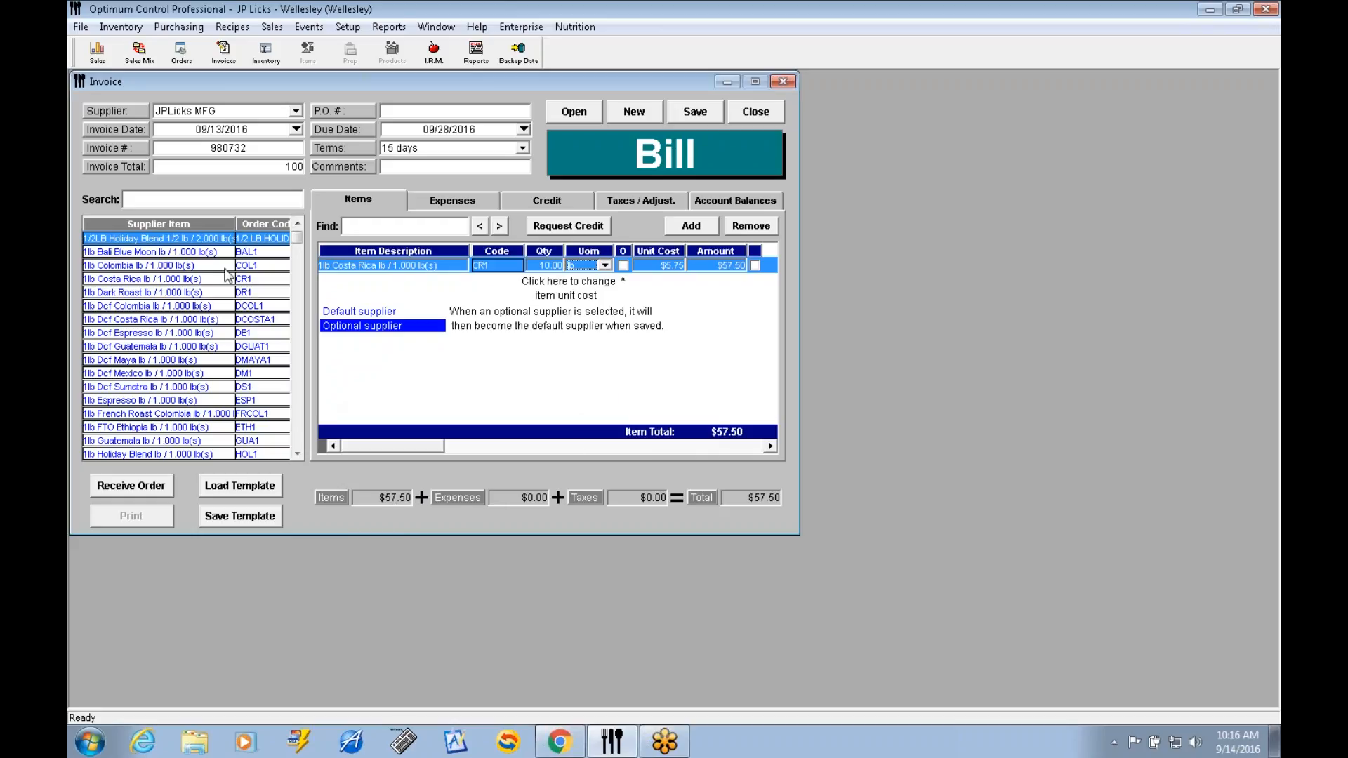
Add the 5lb Dark Roast item by its code DR5 with a quantity of 3, and revise that quantity to 2.
click(204, 203)
text(dr)
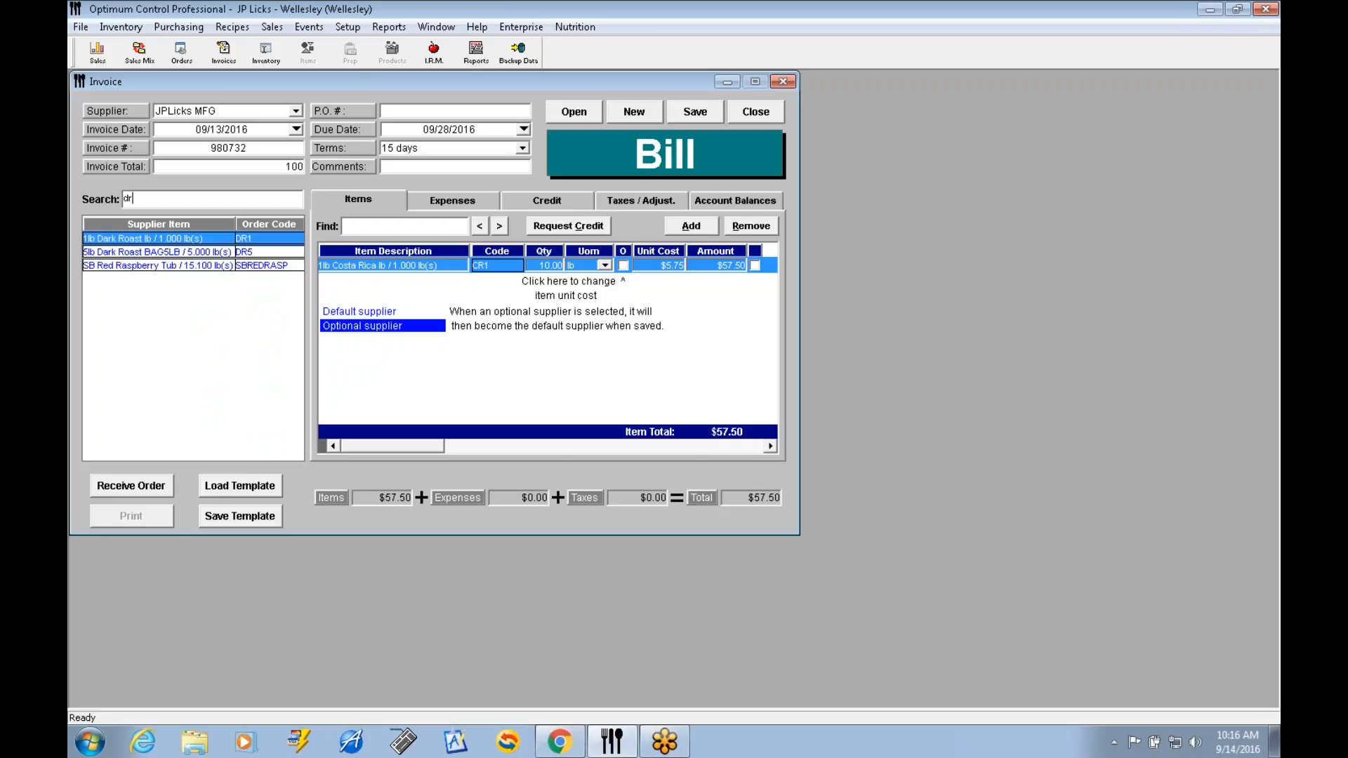
text(5)
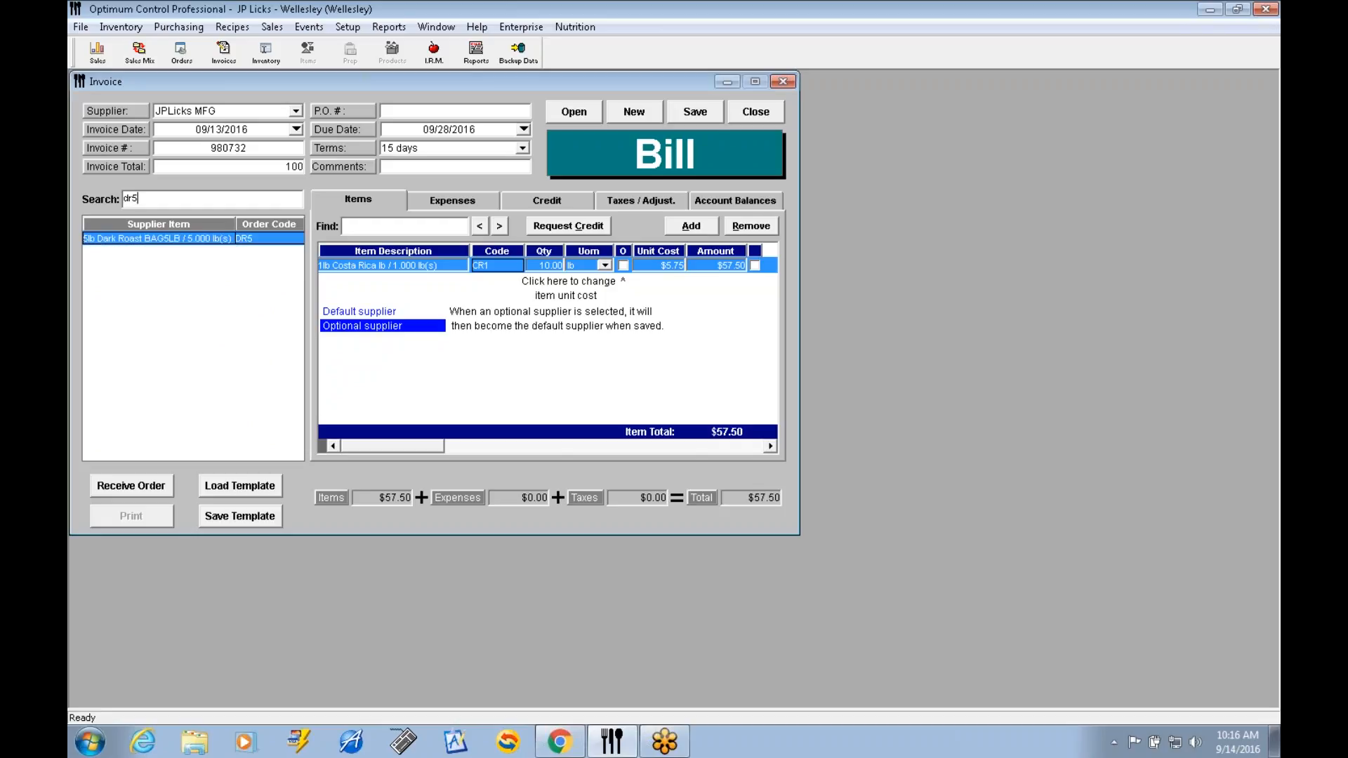
key(Return)
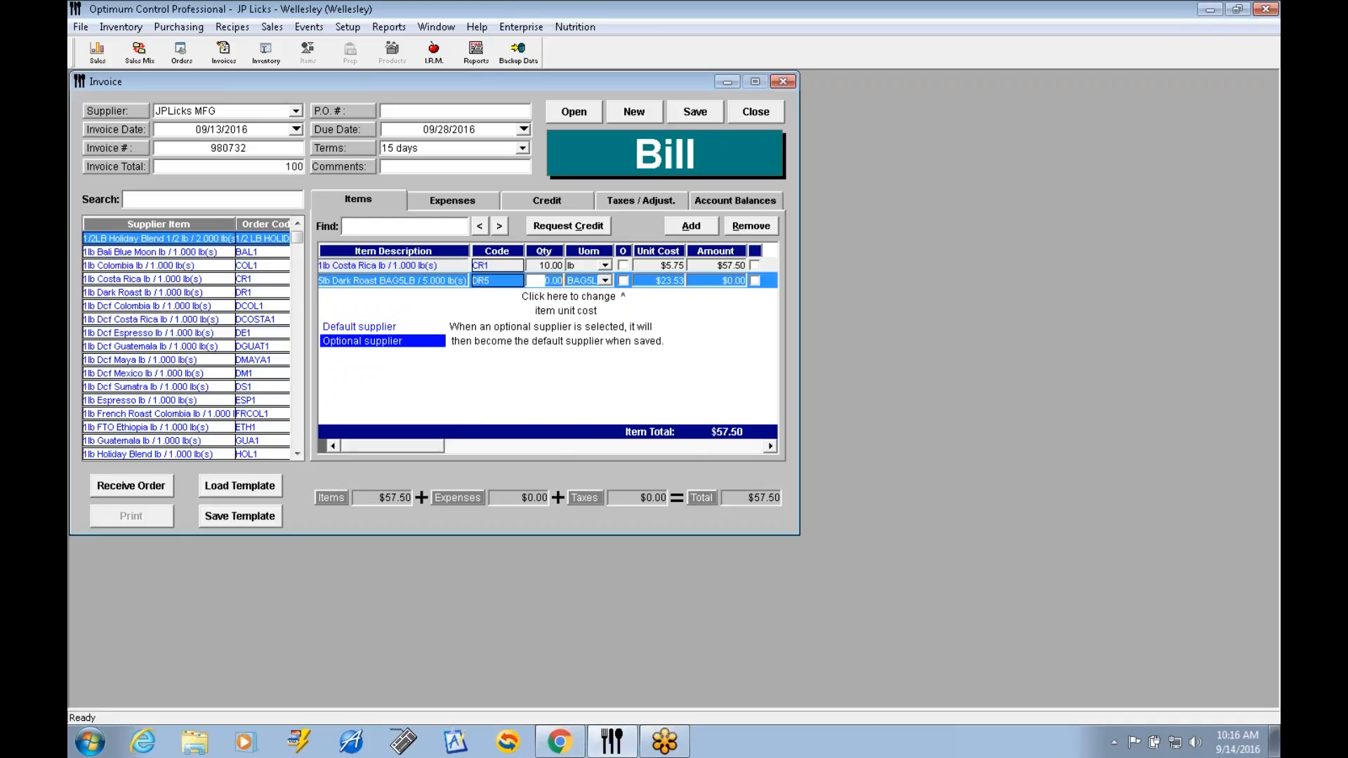
text(3)
key(Tab)
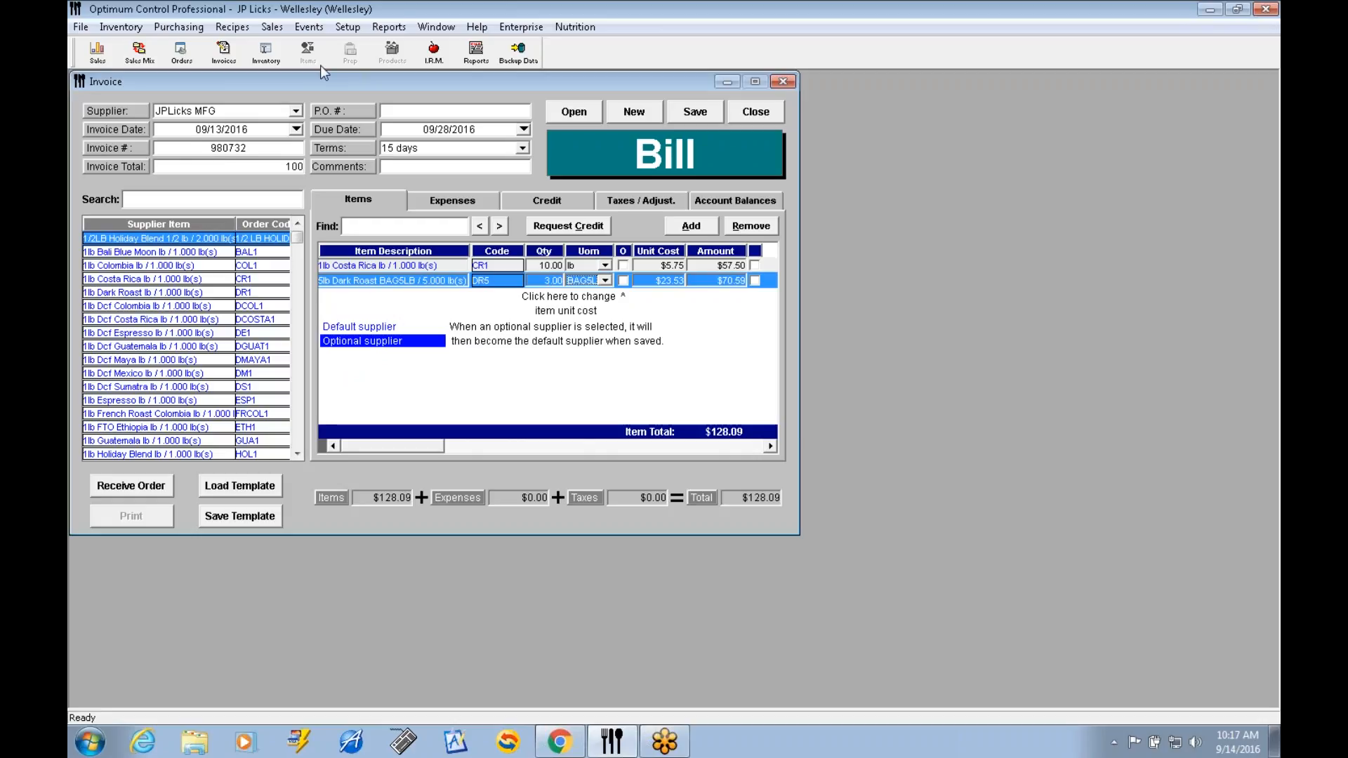
click(545, 281)
text(2)
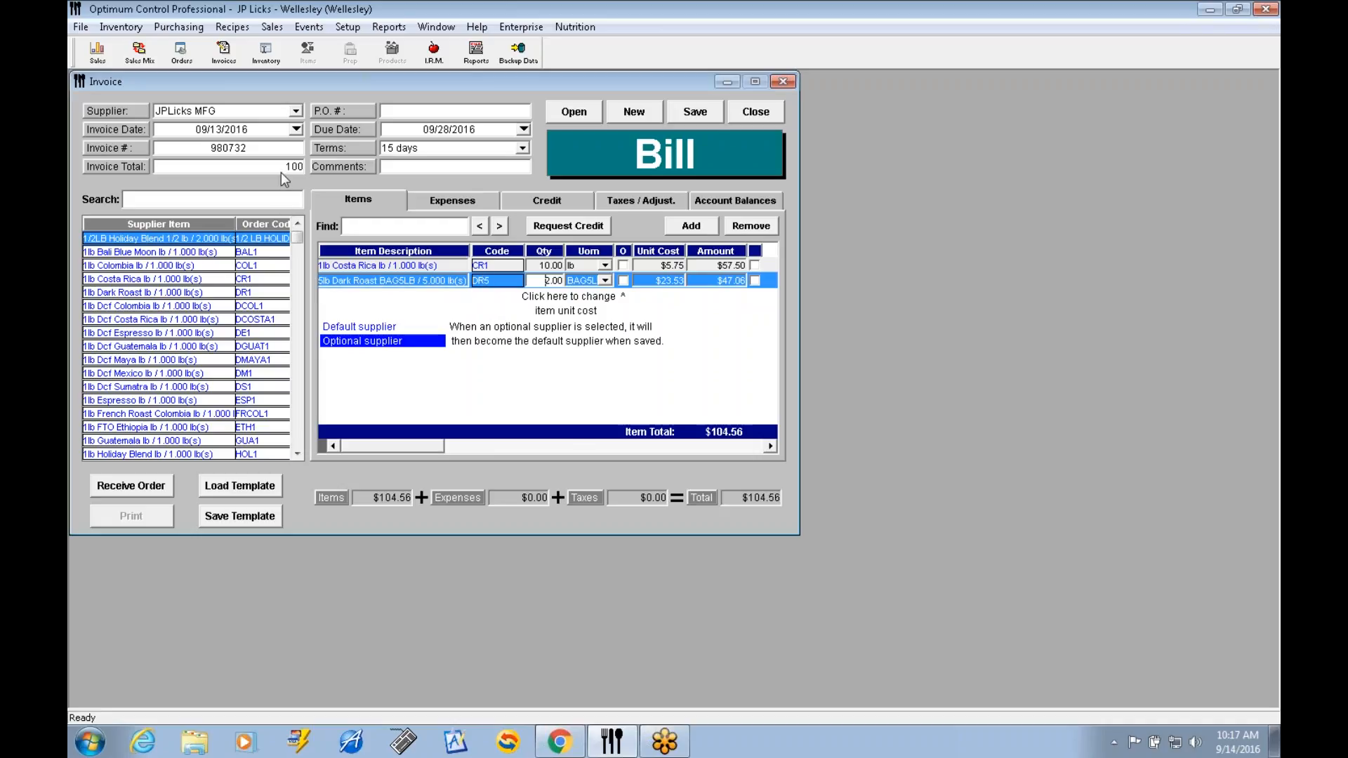
Set the bill's invoice total to 109.56 and try to save the bill.
click(299, 168)
text(109.56)
click(694, 111)
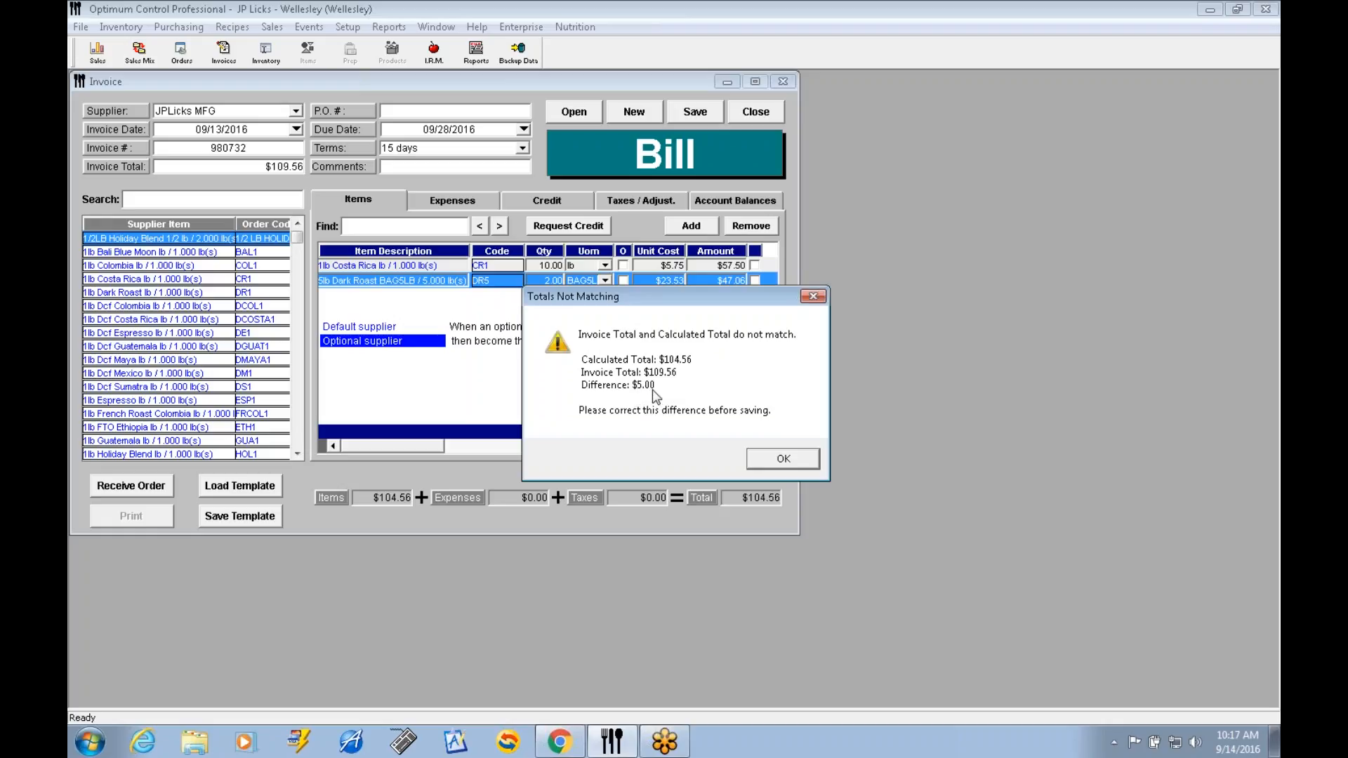
click(769, 458)
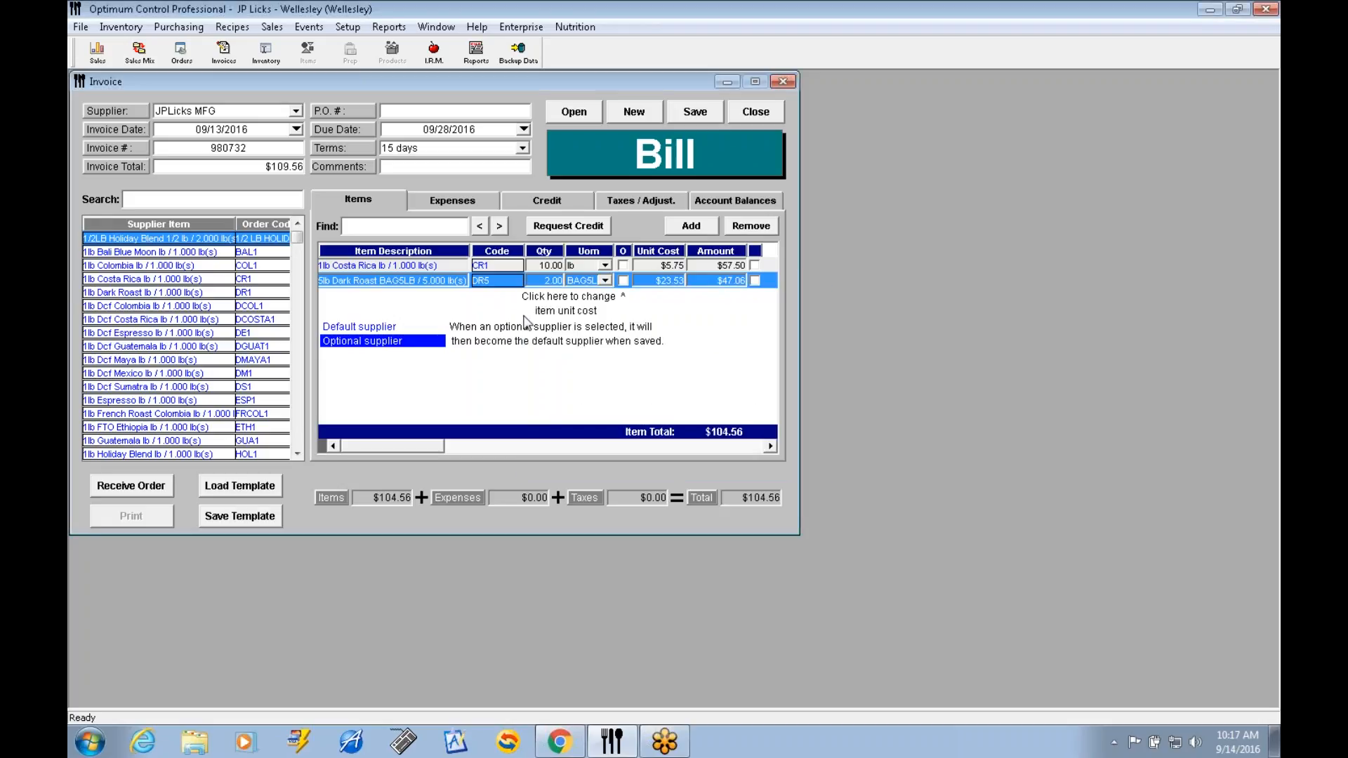
Add an expense line on the Freight account with the description "freight" and an amount of $5.00.
click(443, 201)
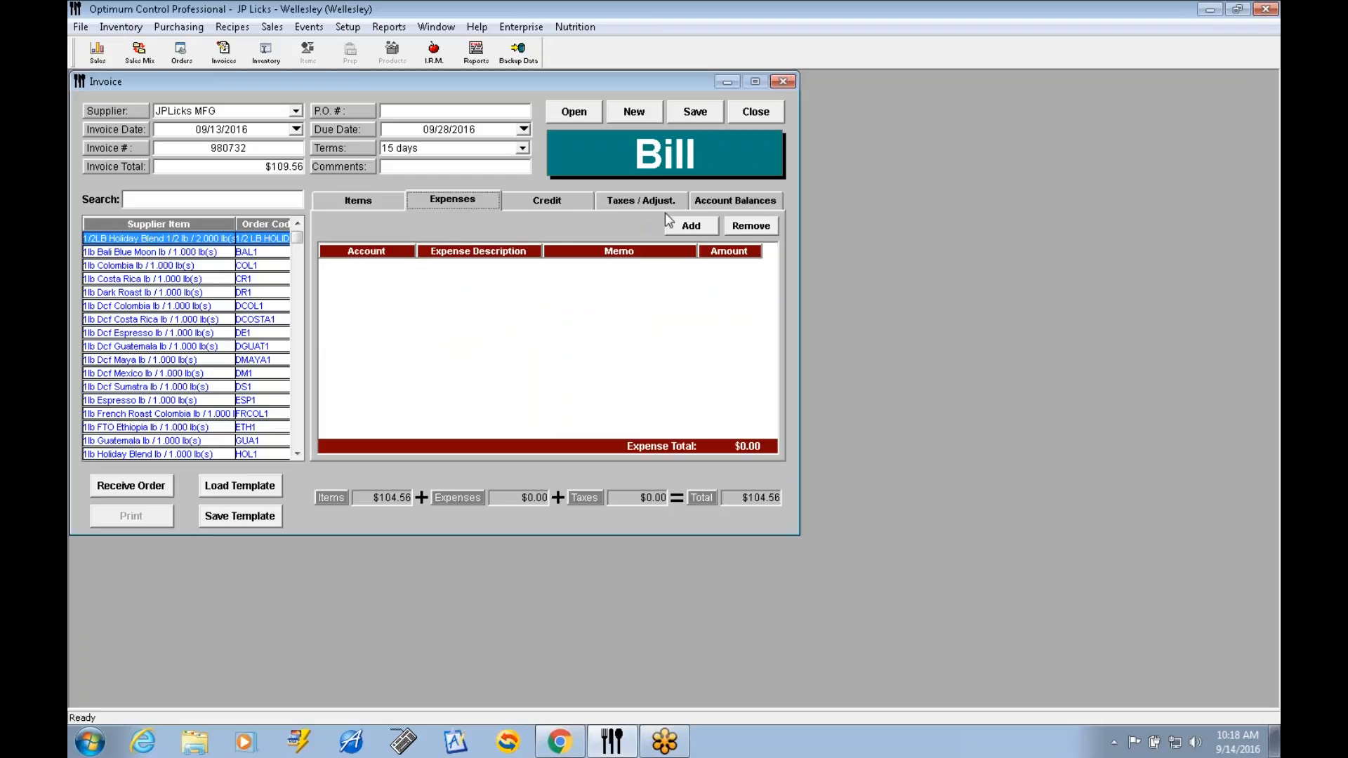
click(688, 227)
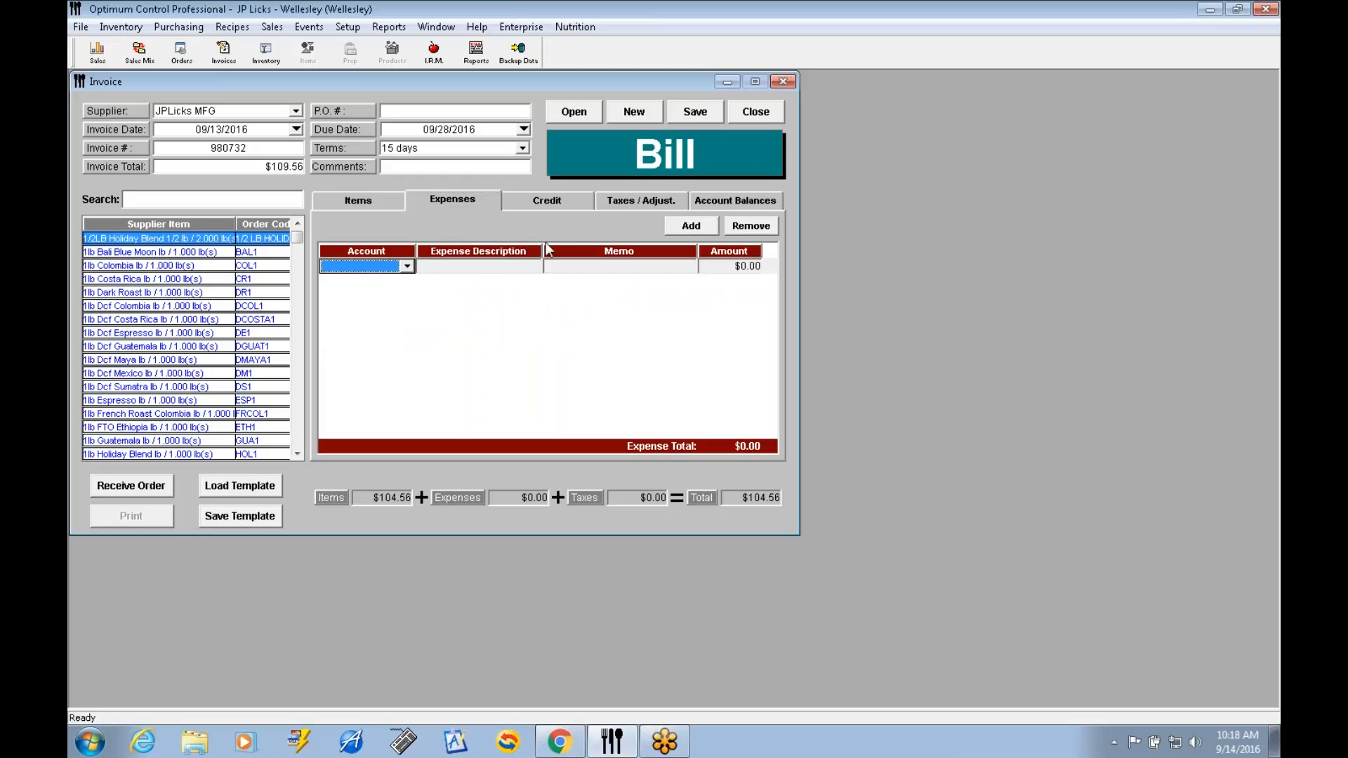
click(407, 268)
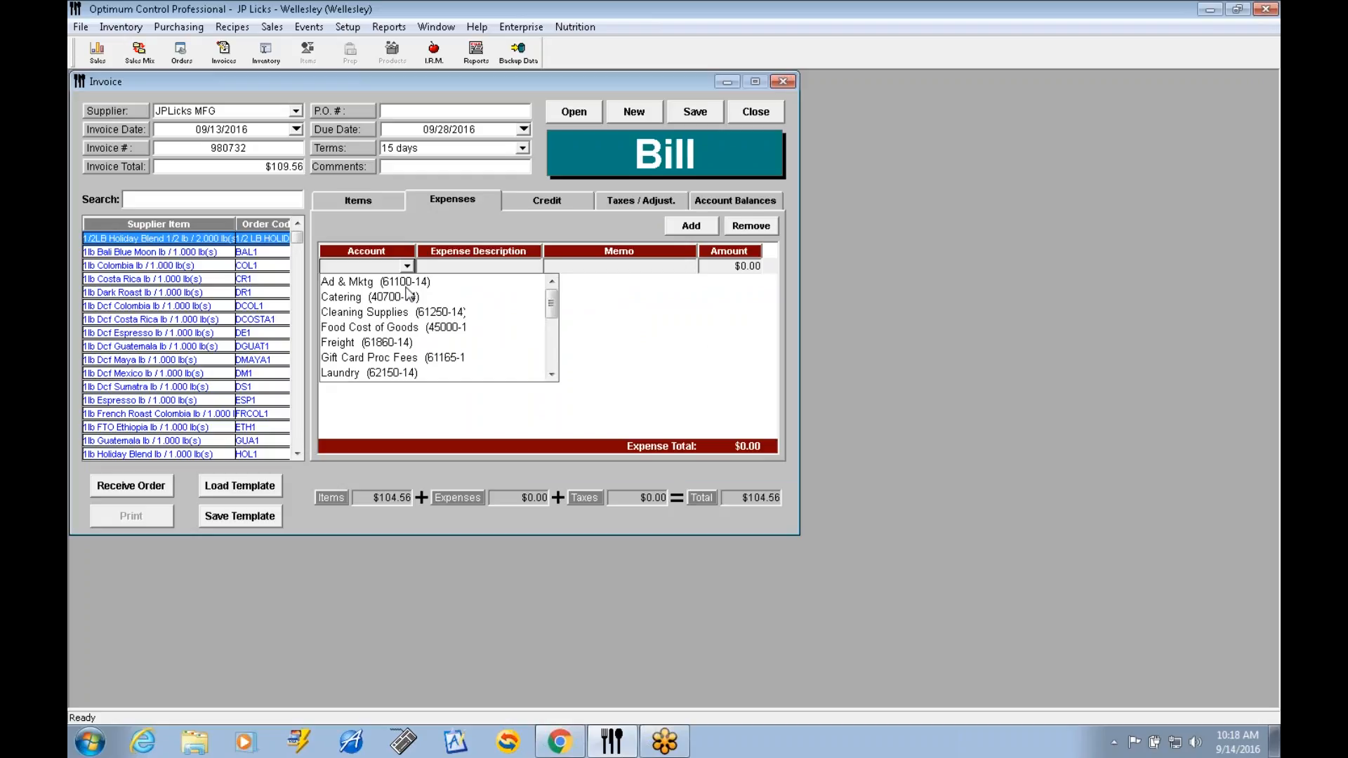
click(363, 343)
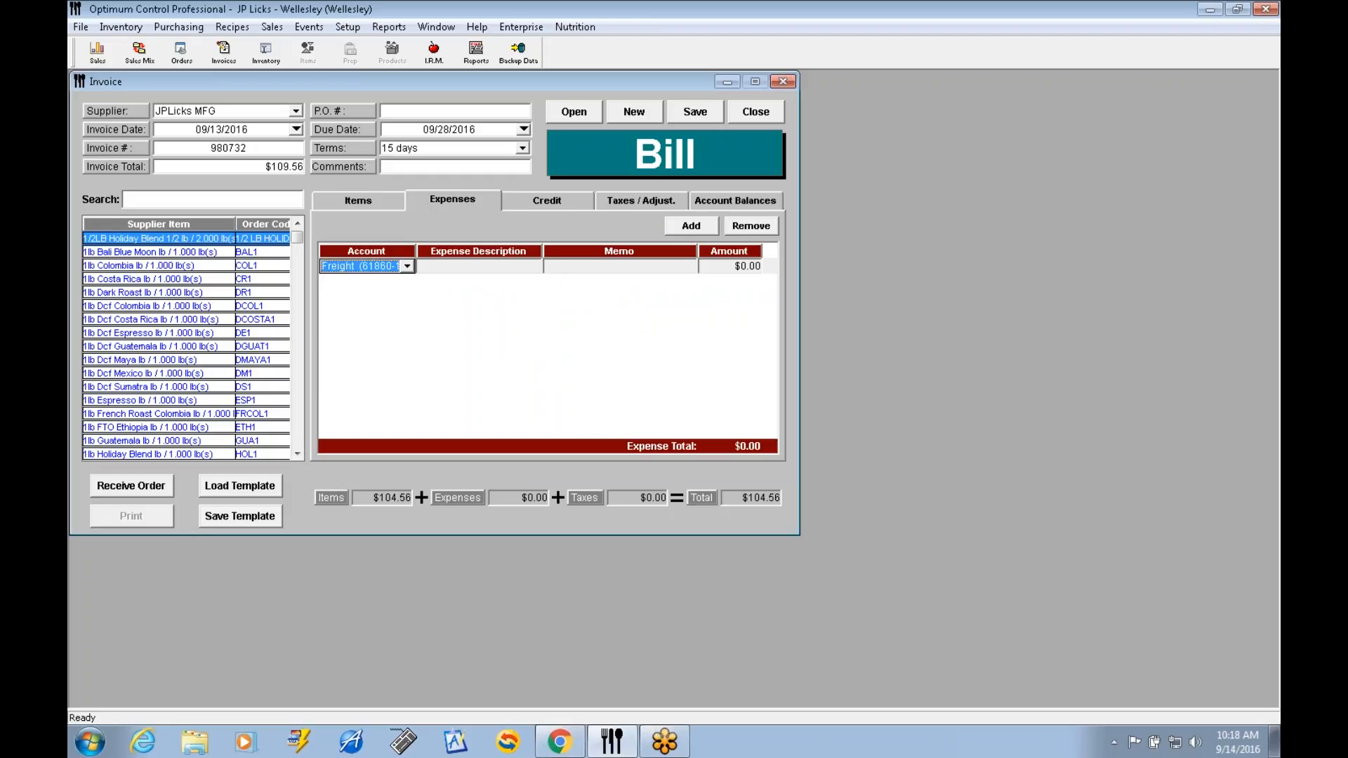
click(458, 265)
text(freight)
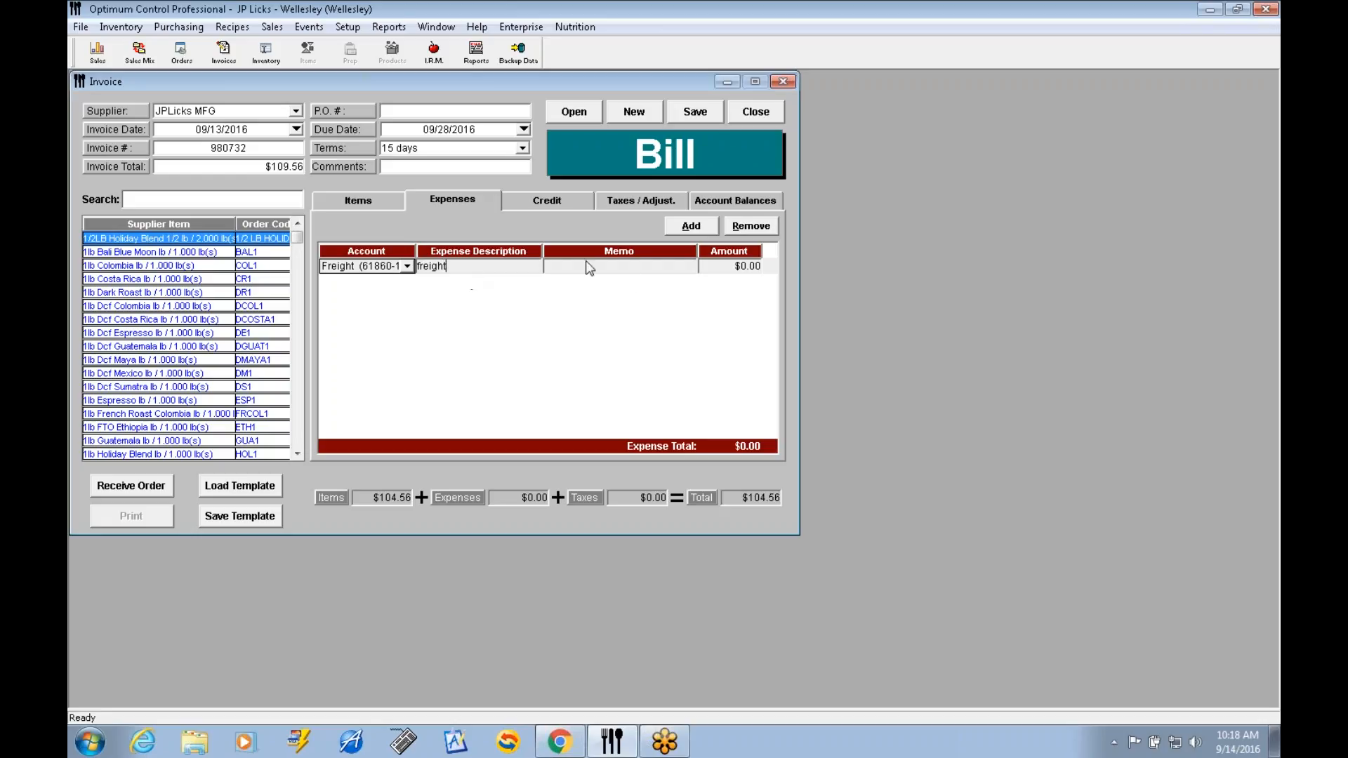
click(717, 271)
text(5.)
key(Tab)
Save the completed JPLicks MFG bill and close it.
click(702, 119)
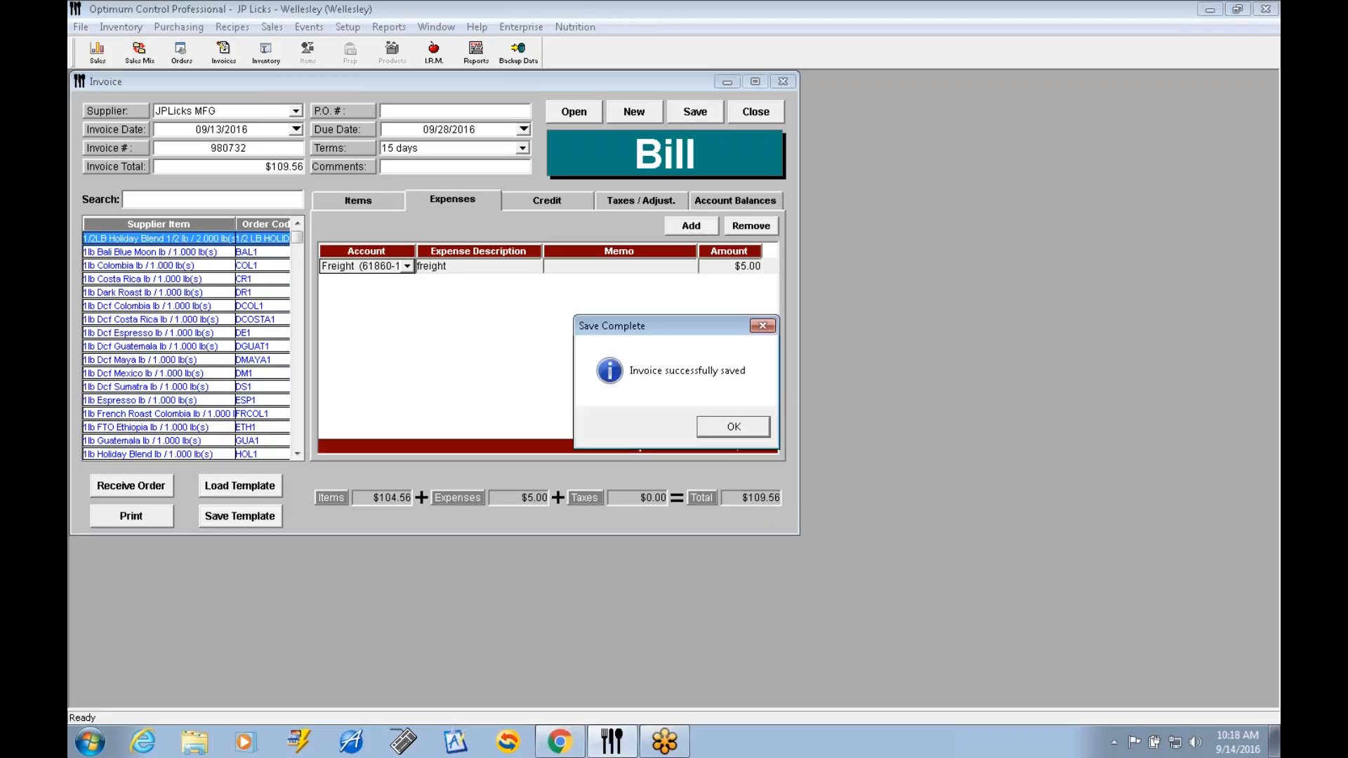
click(734, 427)
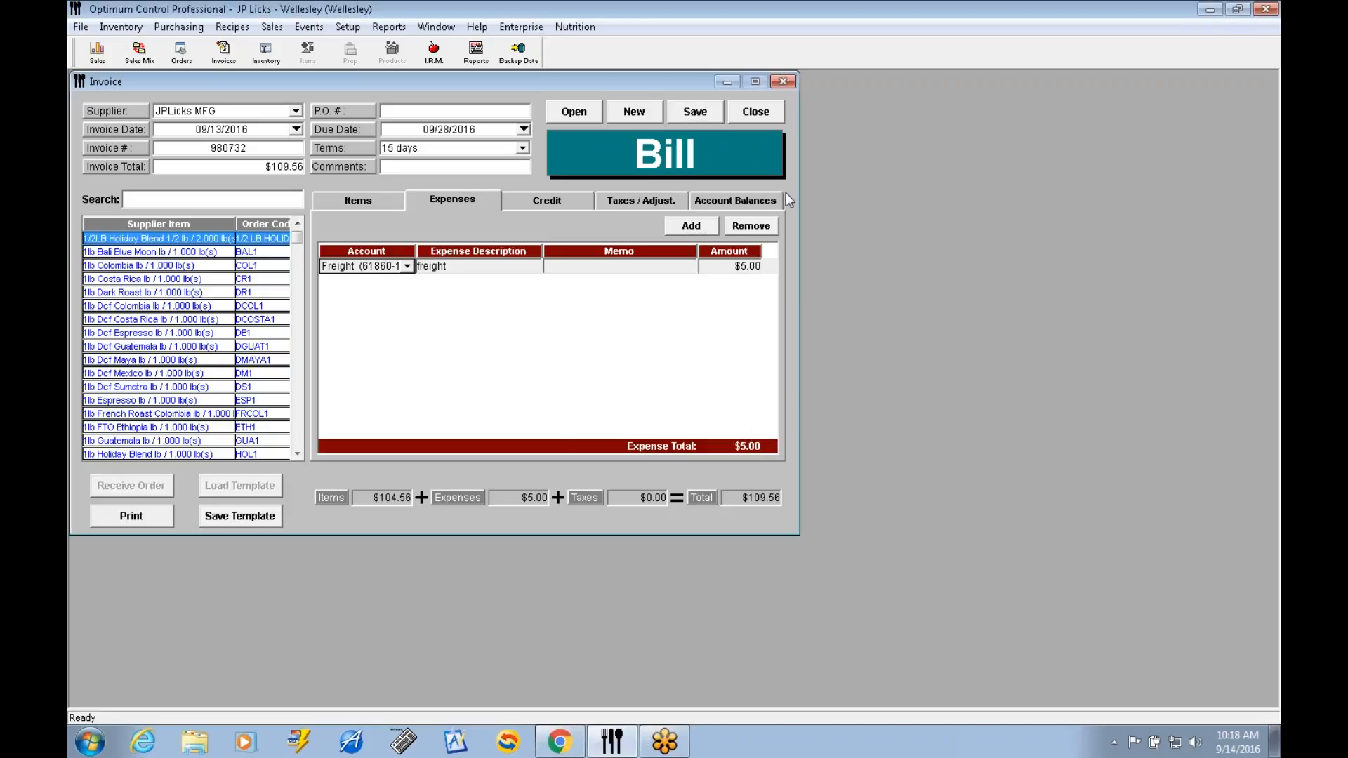
click(762, 113)
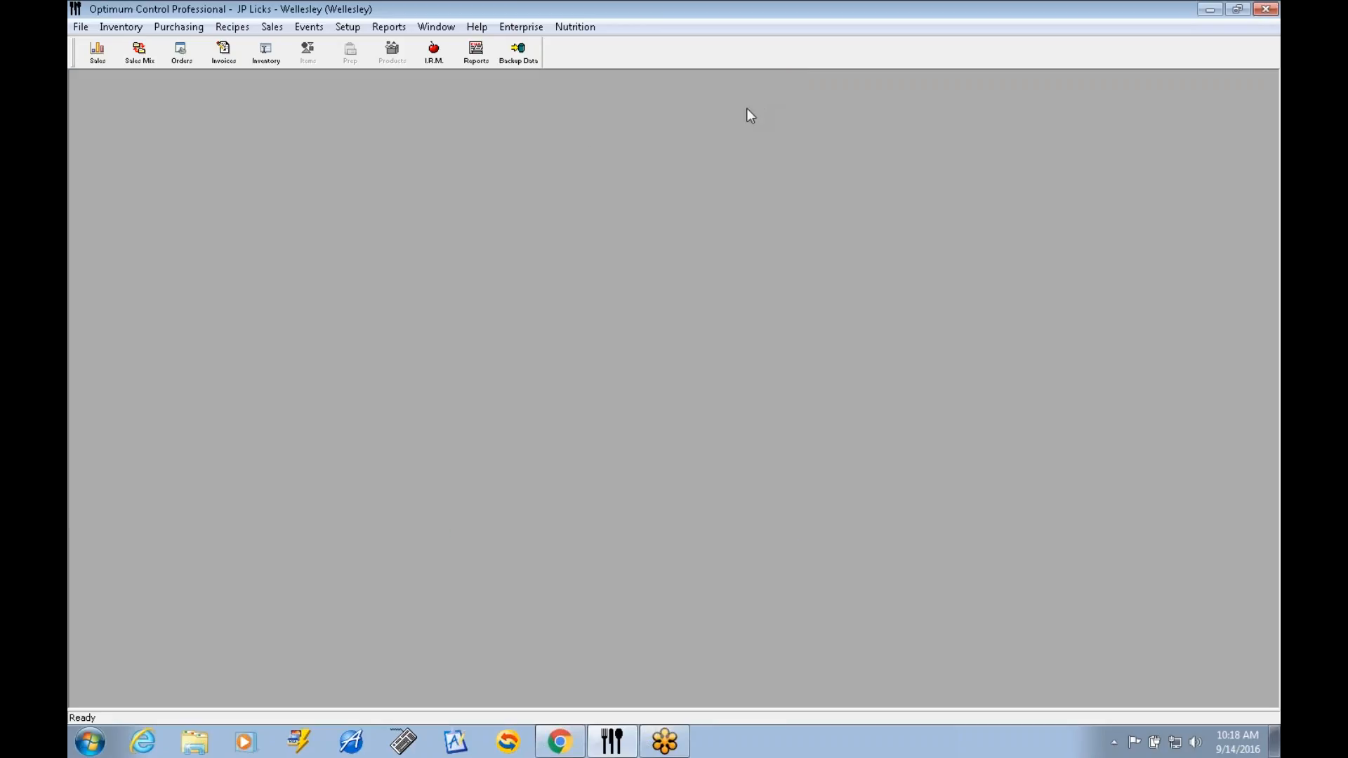
Reopen the 9/13/2016 JPLicks MFG bill from the invoice list, save it as a template named Test, and close it.
click(234, 60)
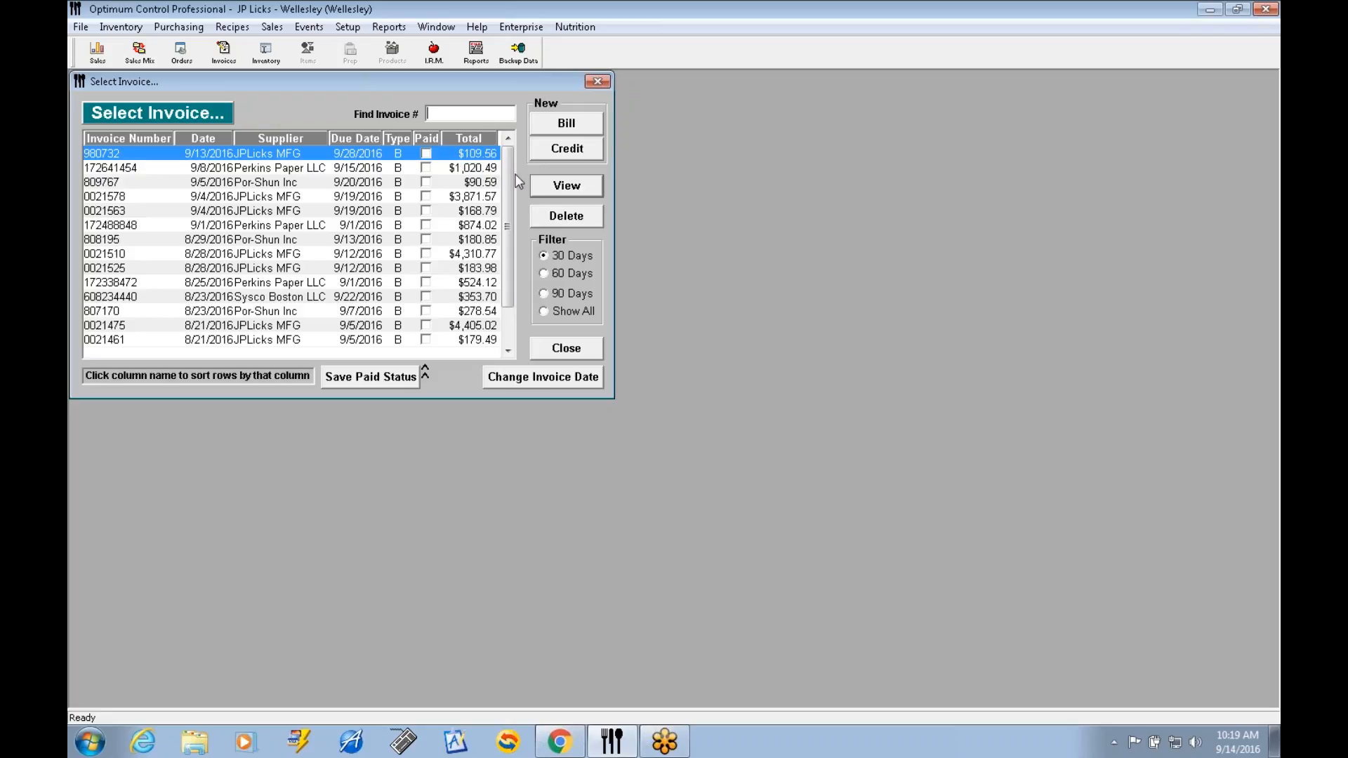
click(567, 187)
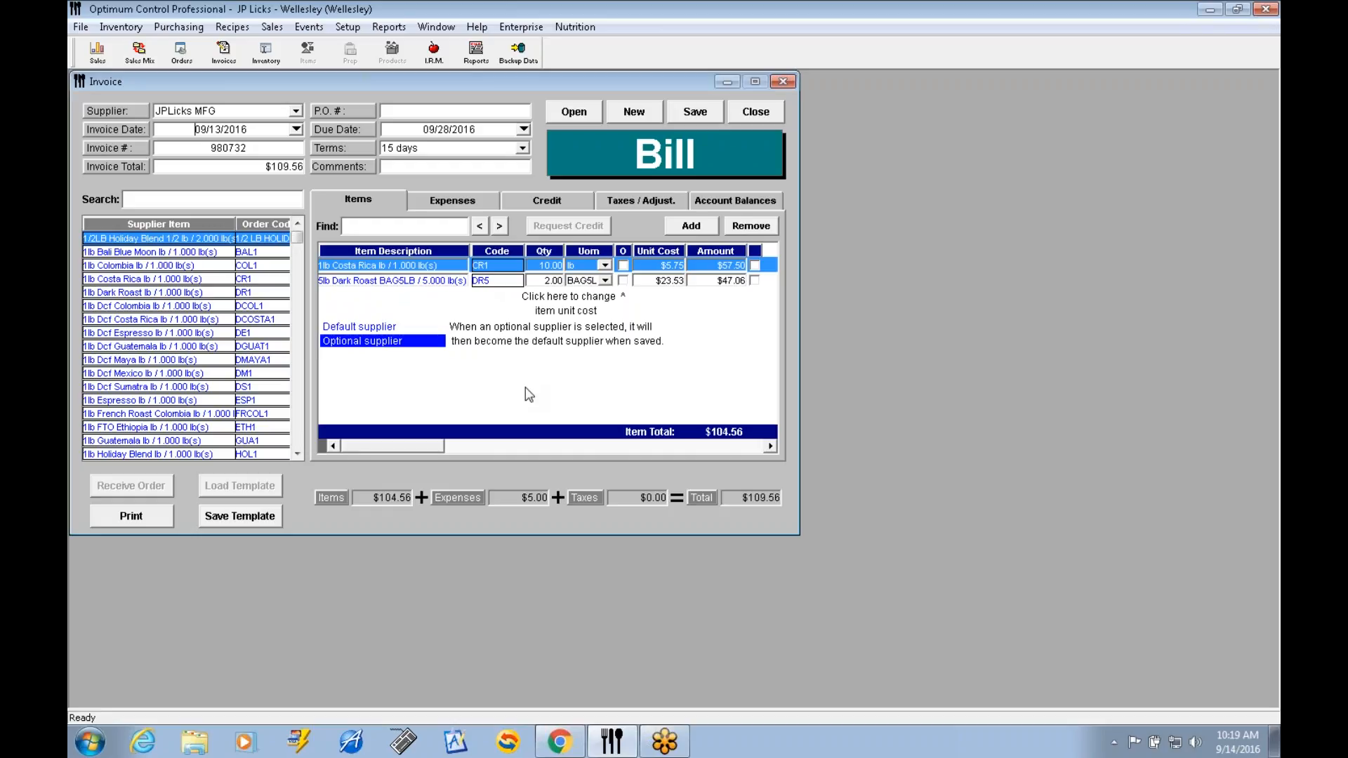
click(248, 517)
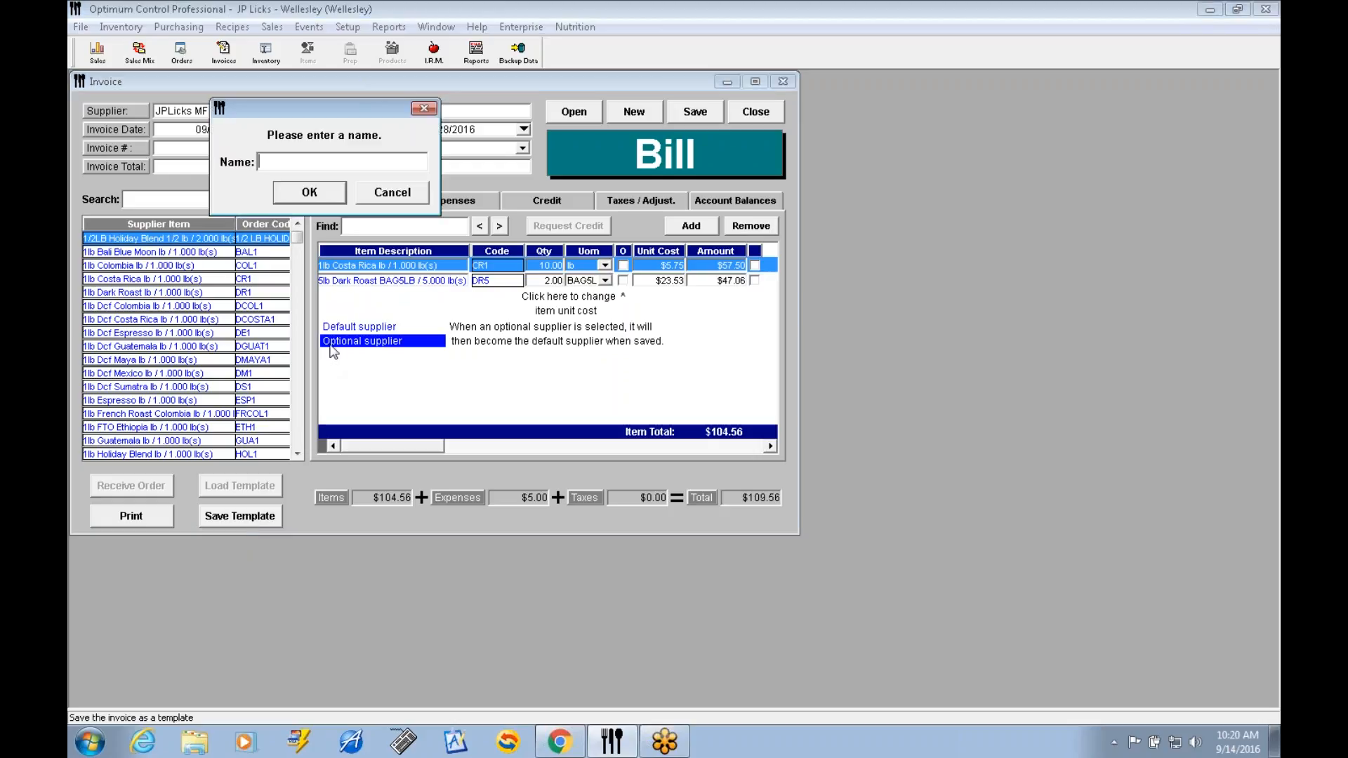
text(ddTest)
click(308, 195)
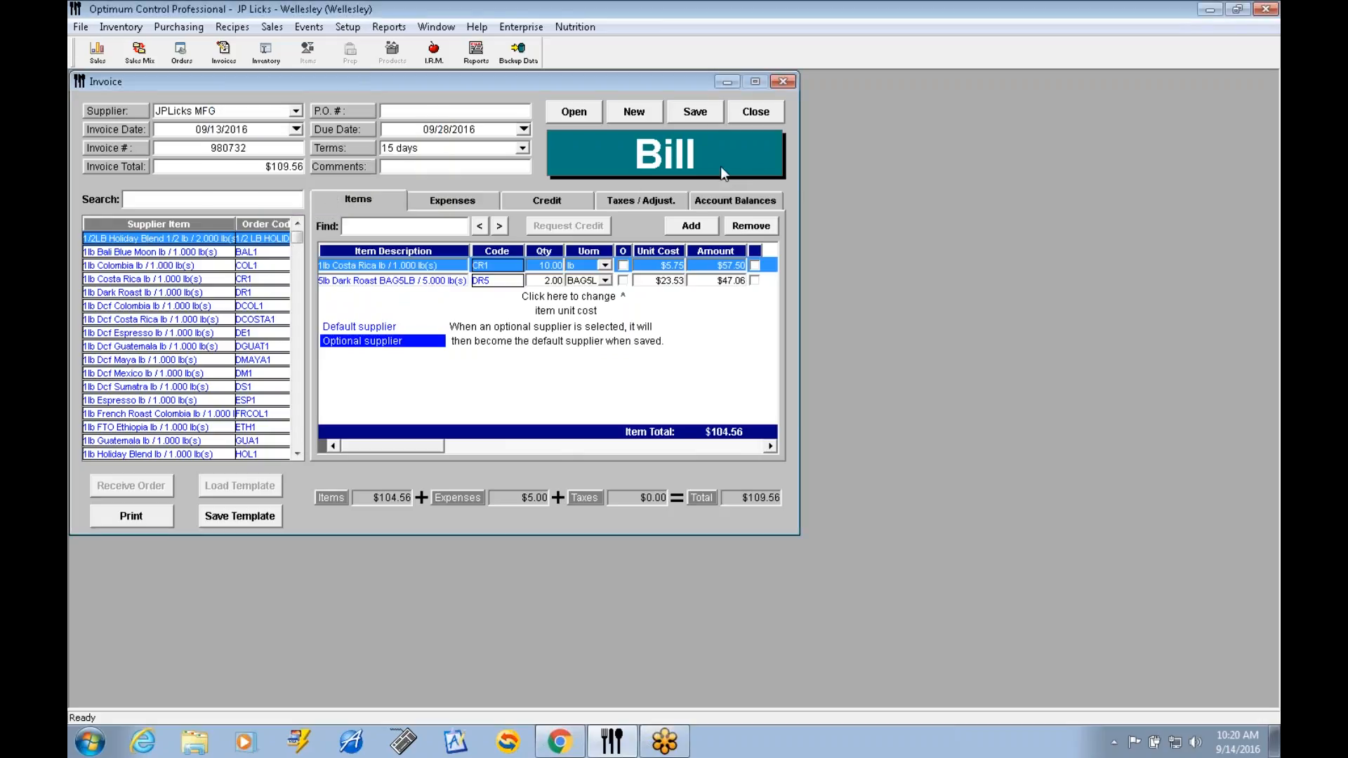
click(761, 114)
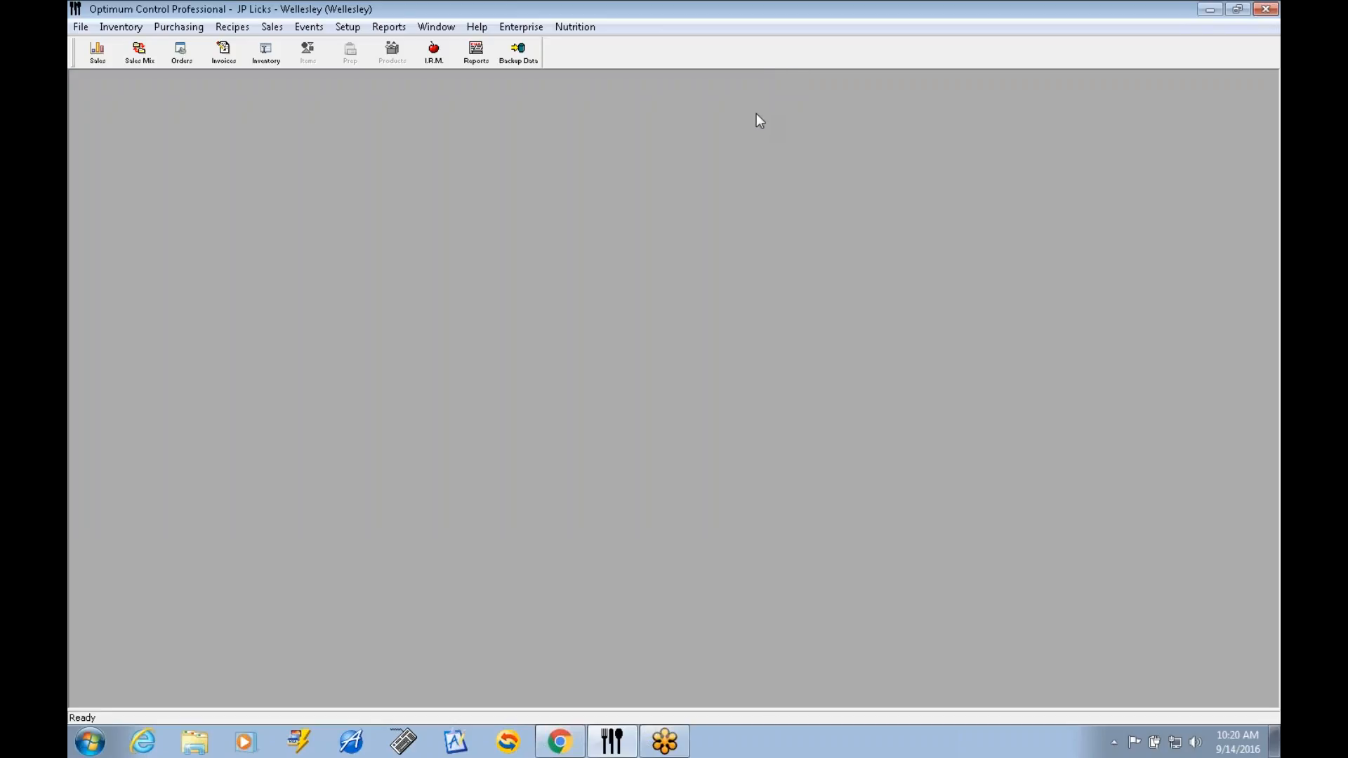
Delete the 9/13/2016 JPLicks MFG invoice from the invoice list.
click(223, 51)
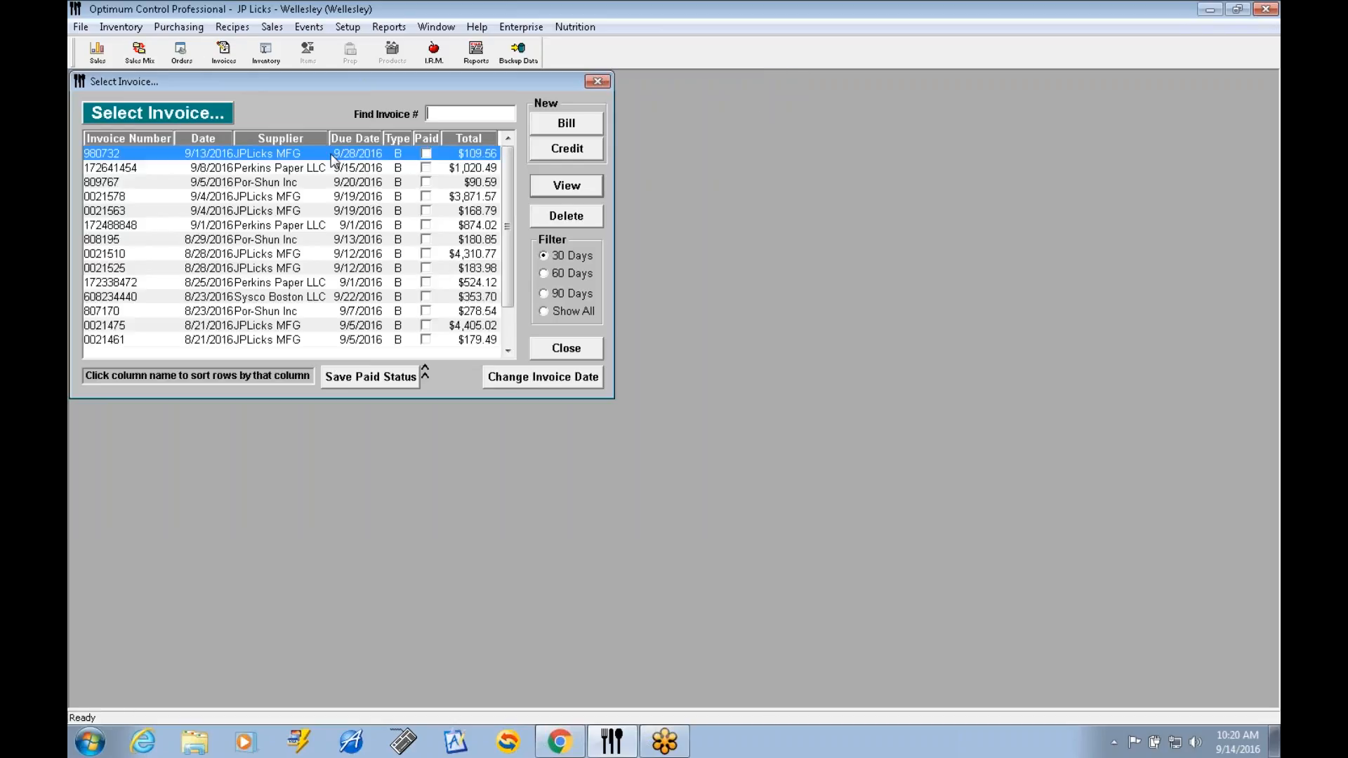
click(580, 218)
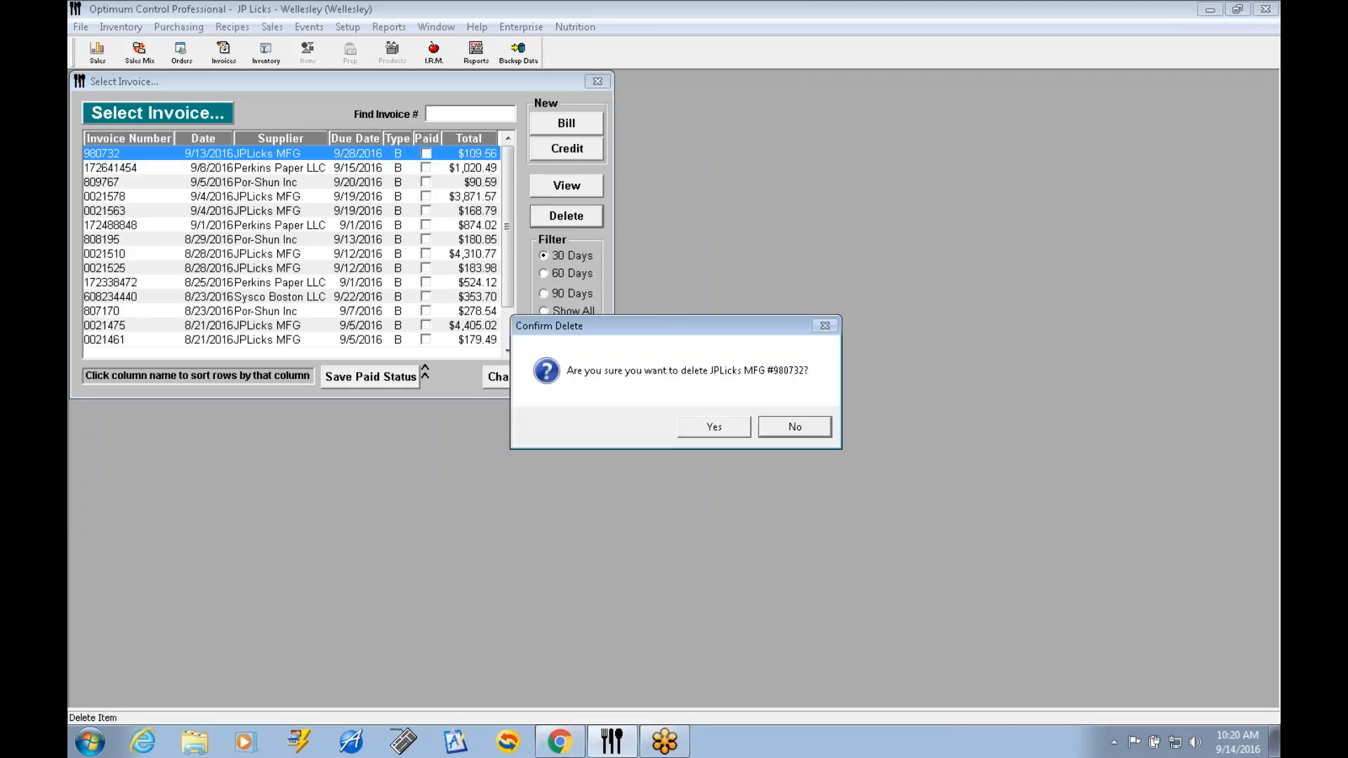
click(714, 429)
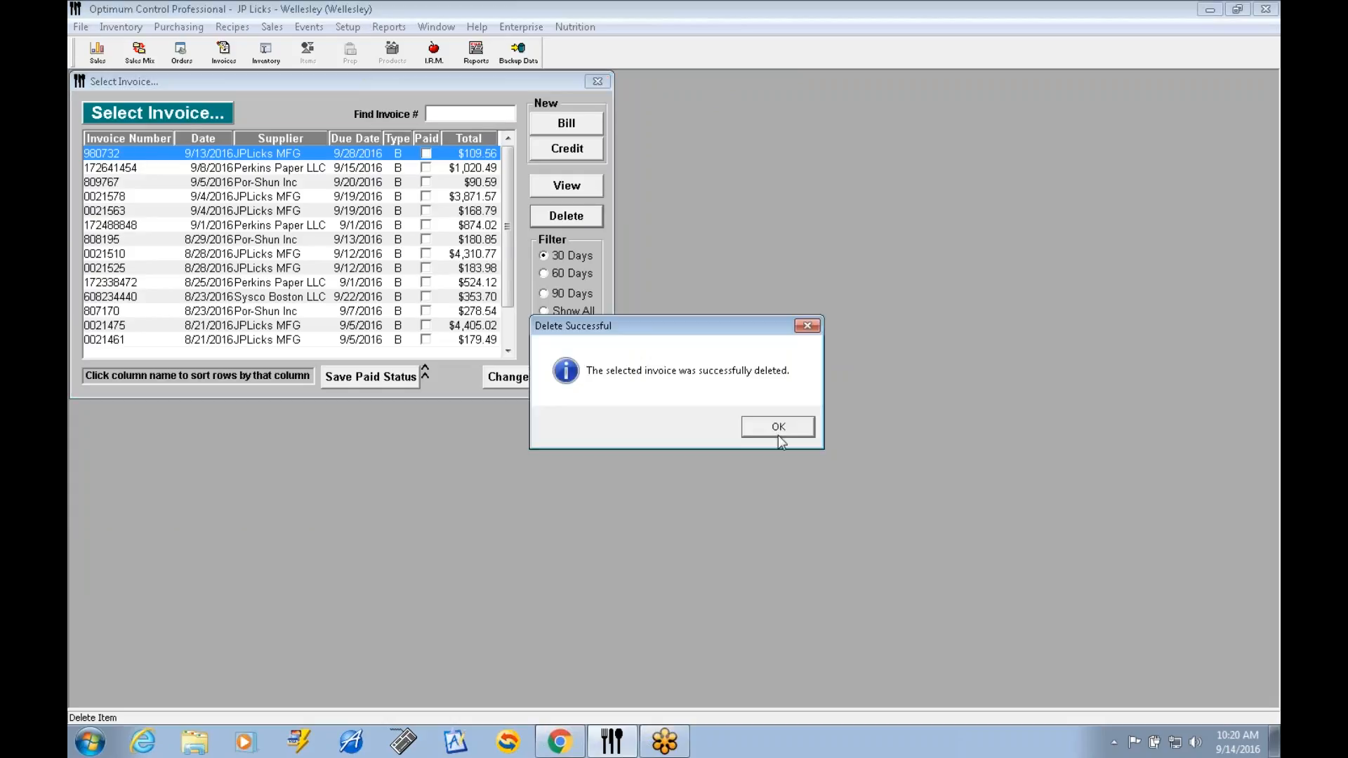
click(798, 425)
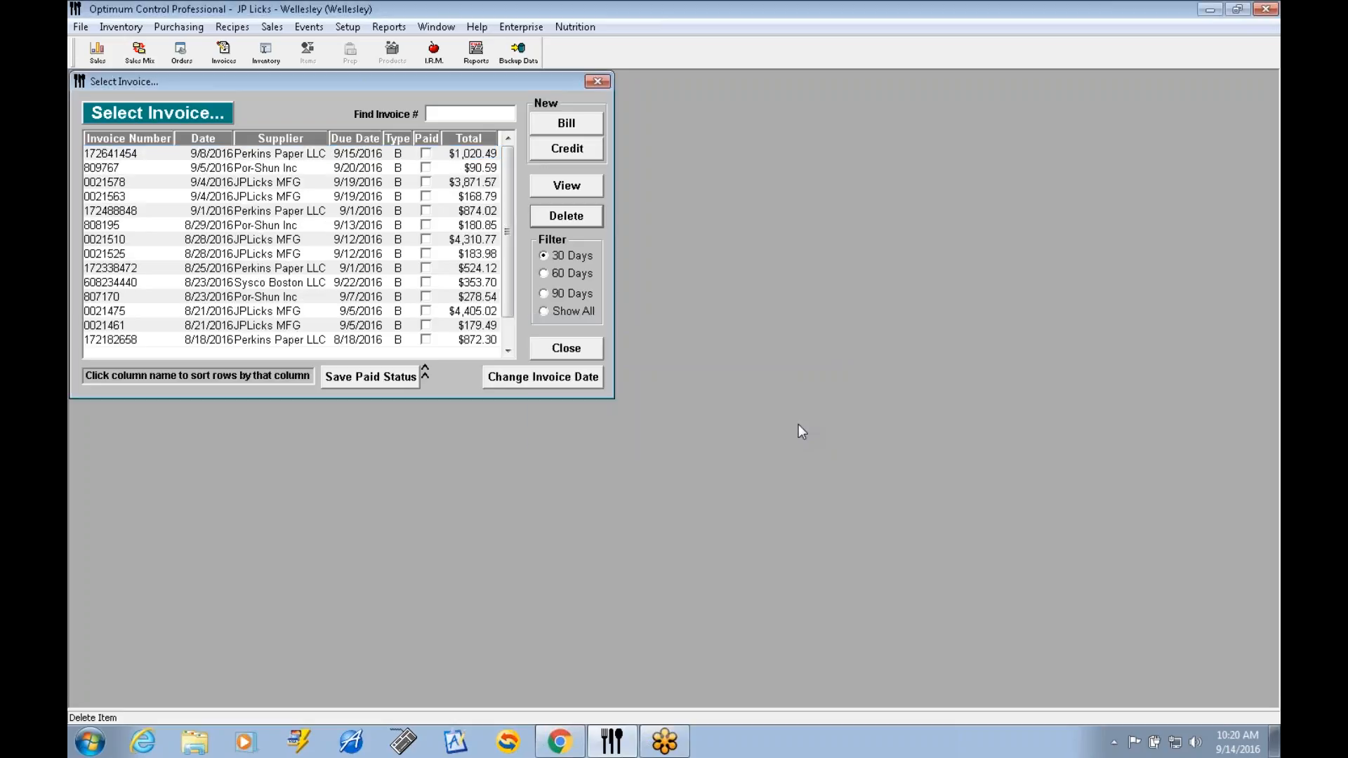
Start a new bill and load the ddTest invoice template into it.
click(586, 124)
click(567, 124)
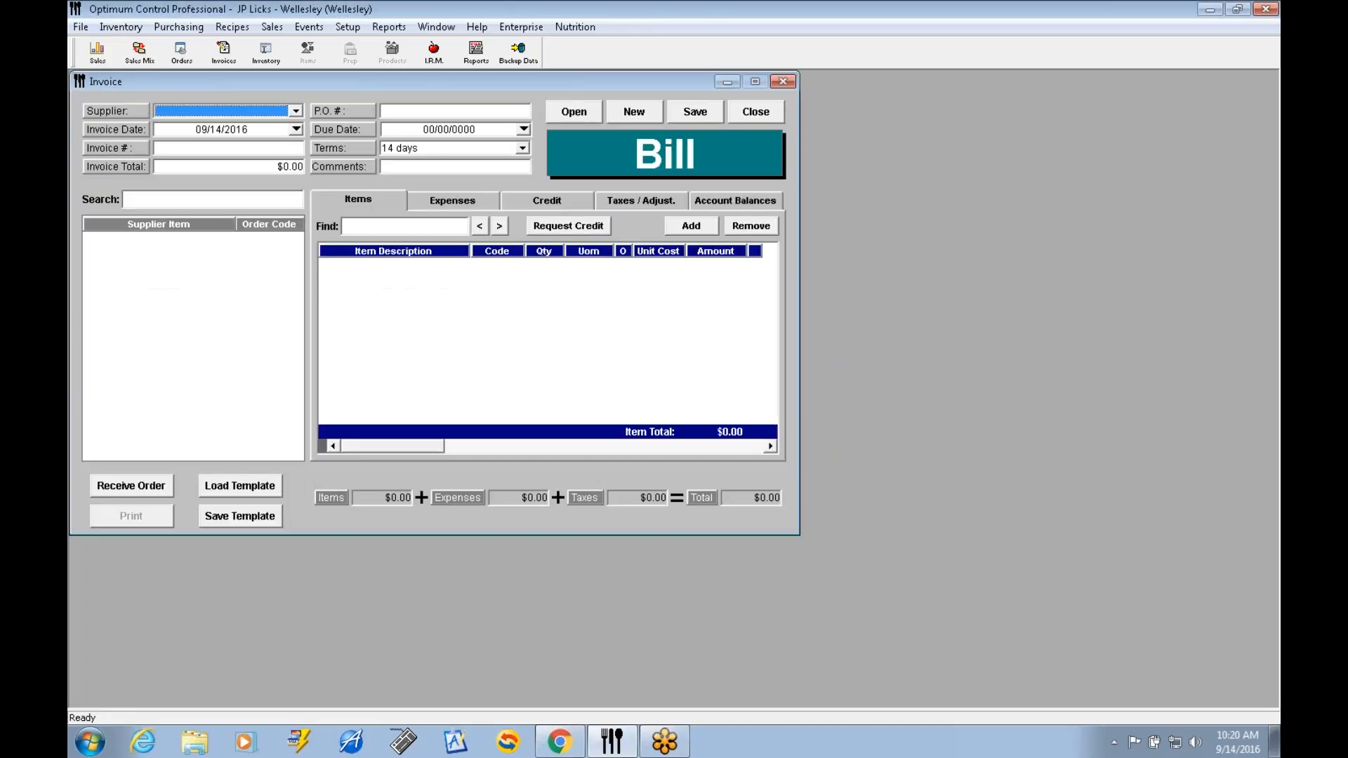
click(247, 483)
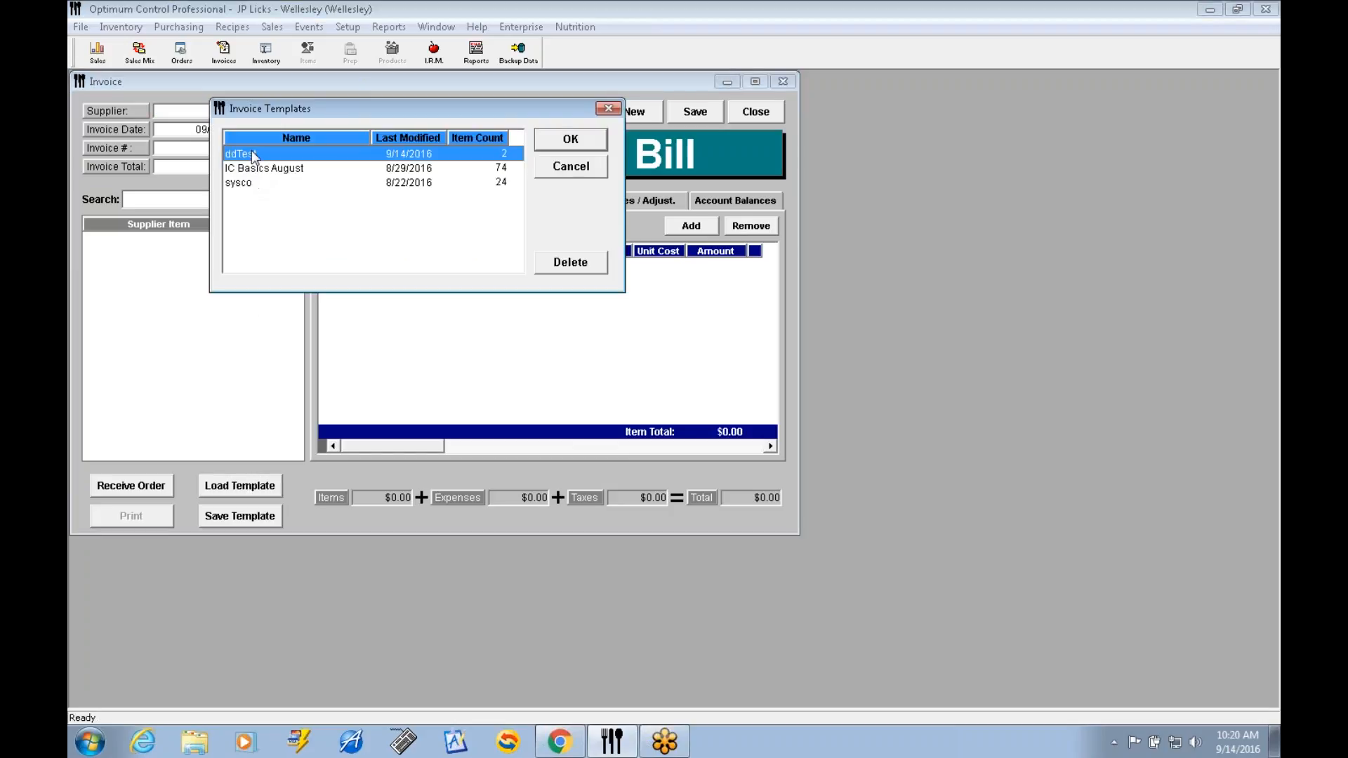
click(571, 139)
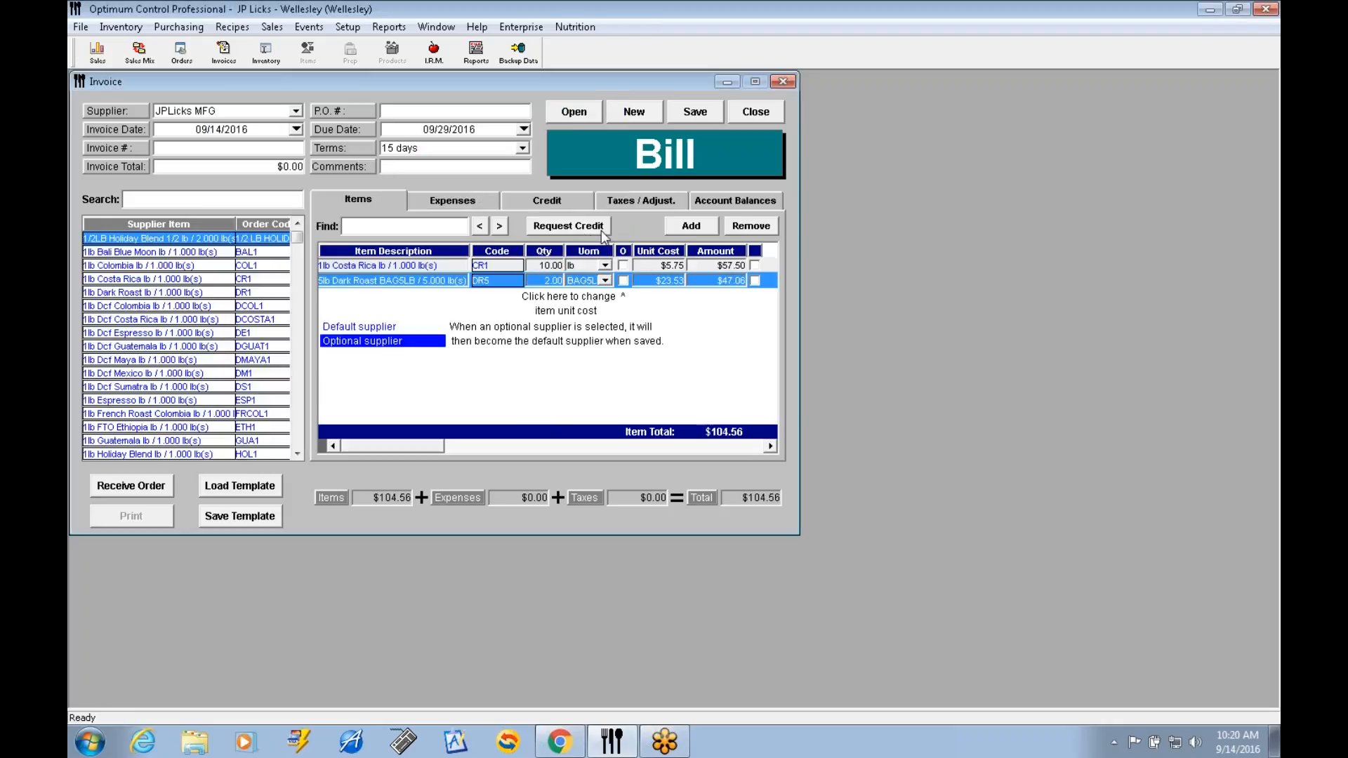
Set the bill's invoice total to $114.56 and try to save the bill.
click(285, 167)
text(4.56)
key(Tab)
click(712, 108)
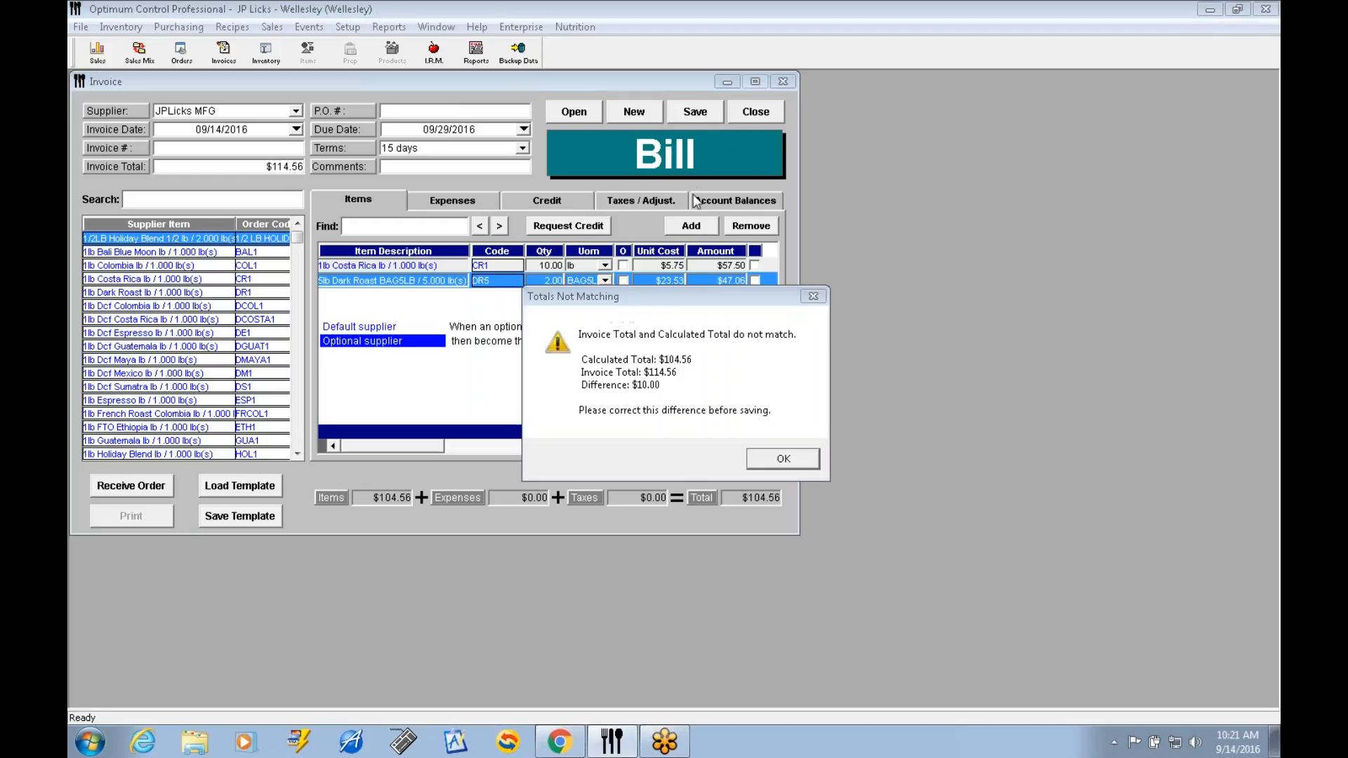
click(784, 458)
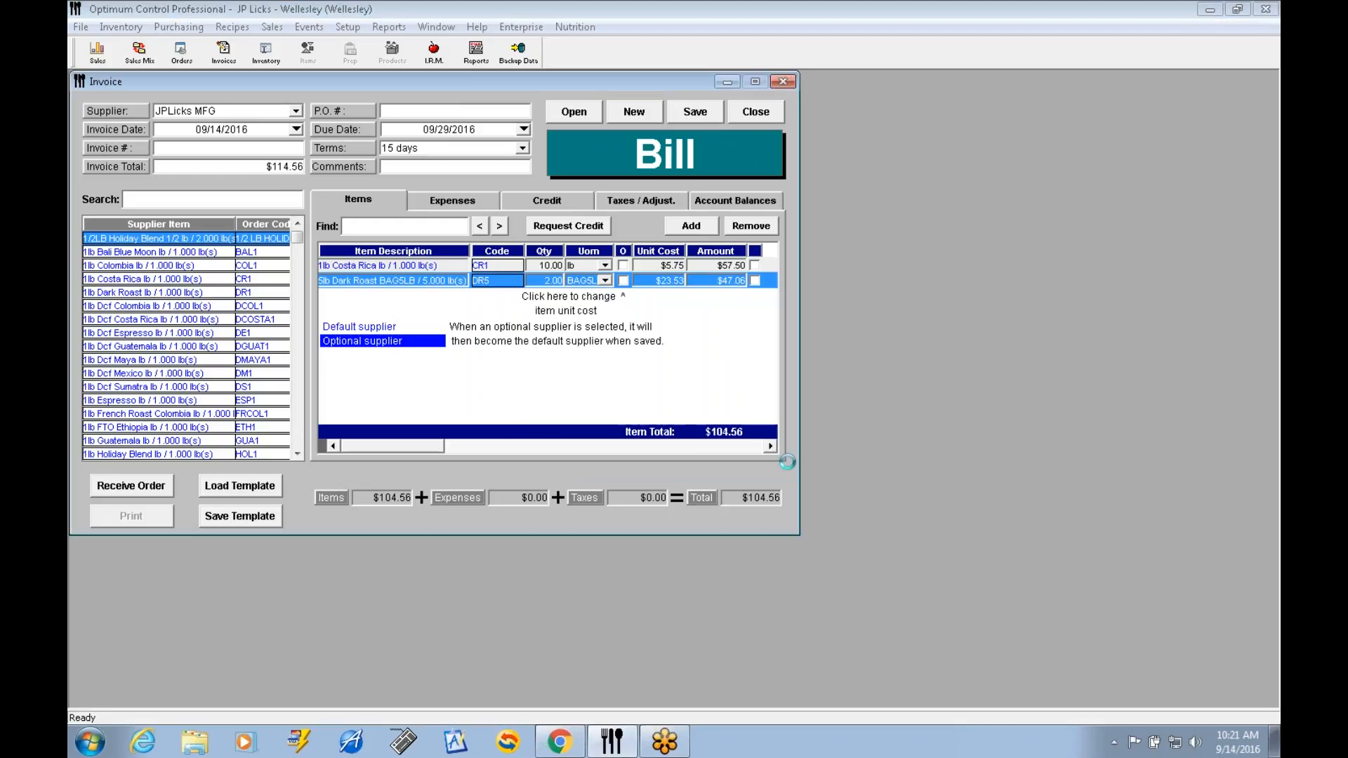
Add a blank expense line to the bill, and close the bill without saving the changes.
click(476, 202)
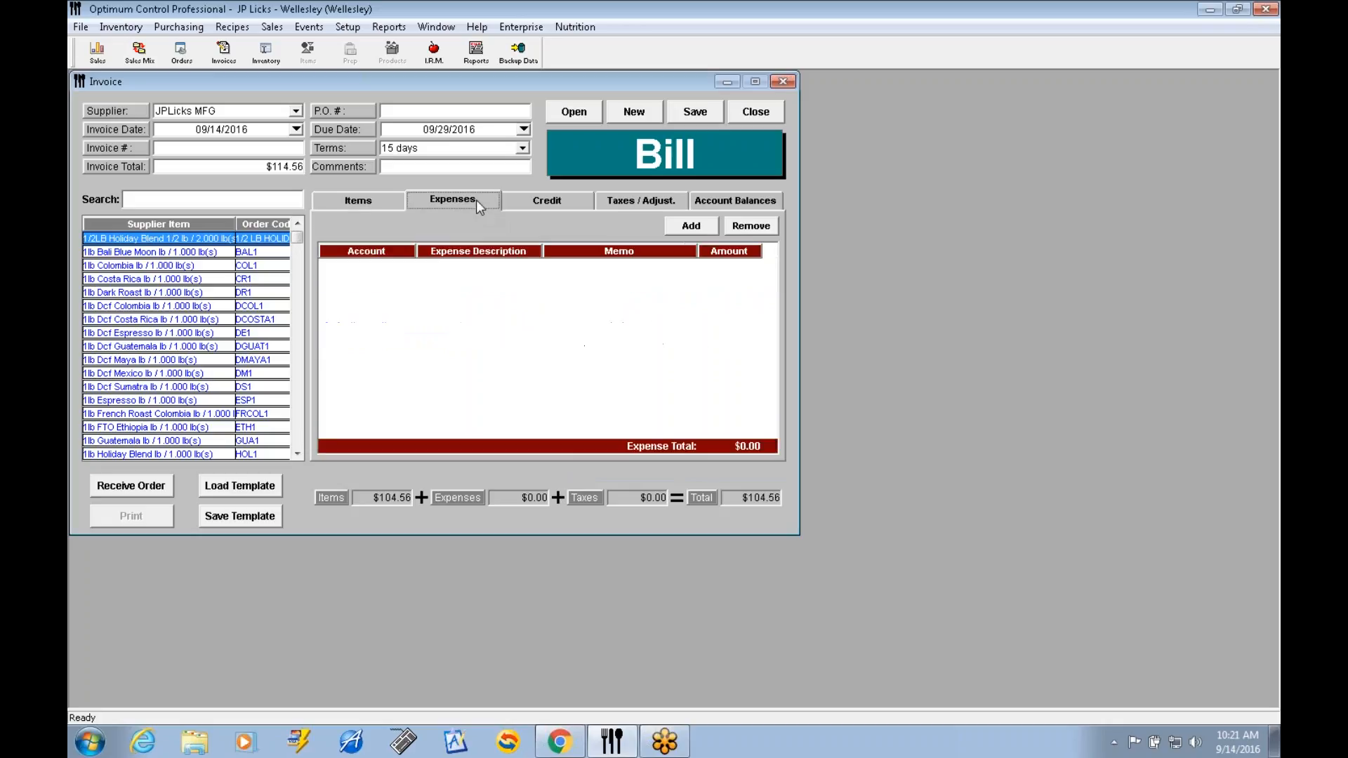
click(692, 227)
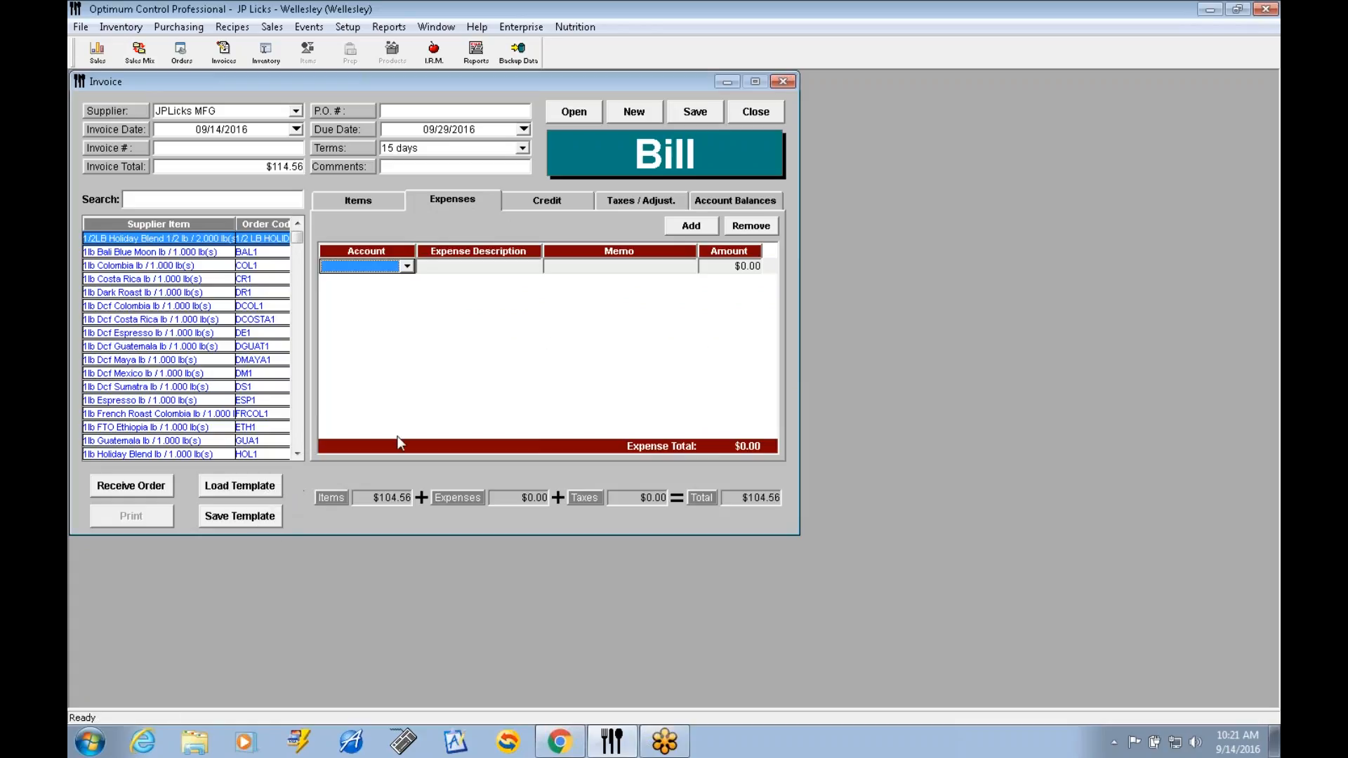
click(757, 118)
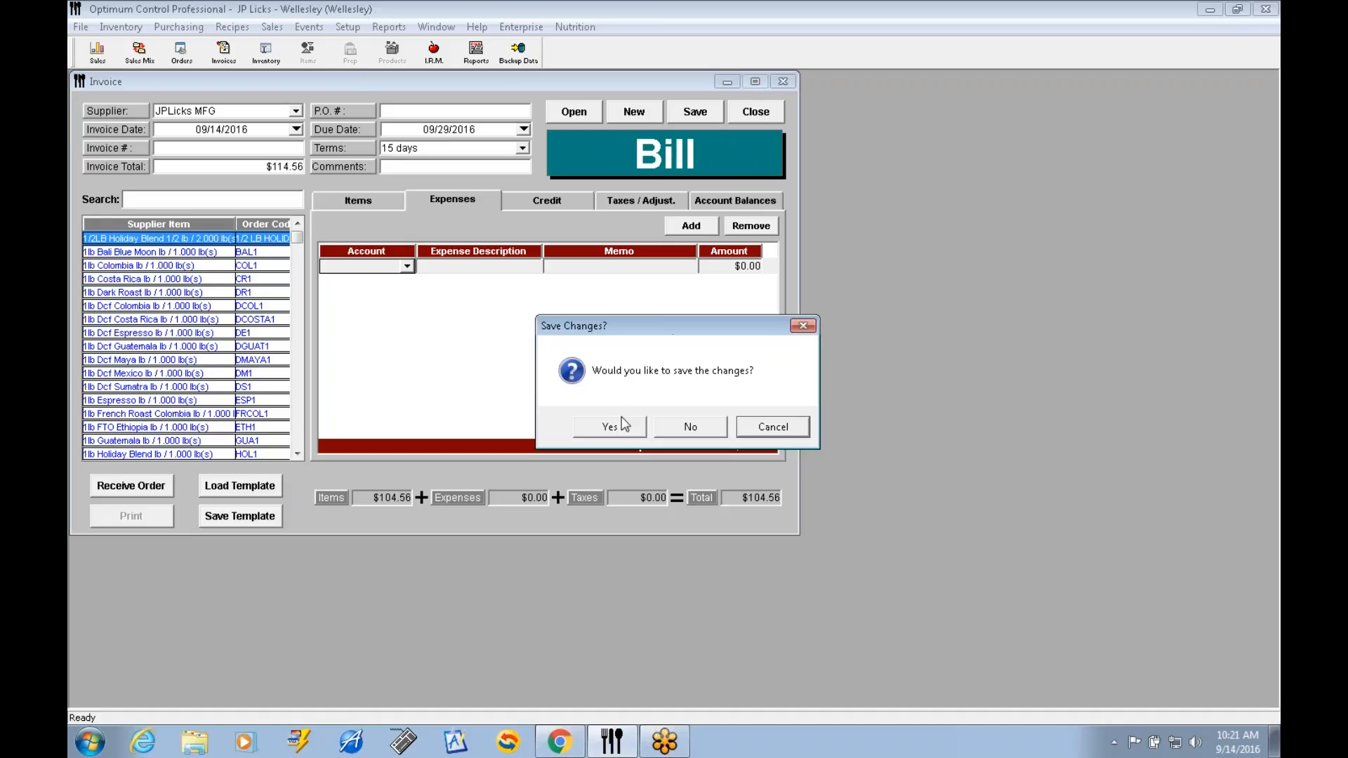
click(688, 427)
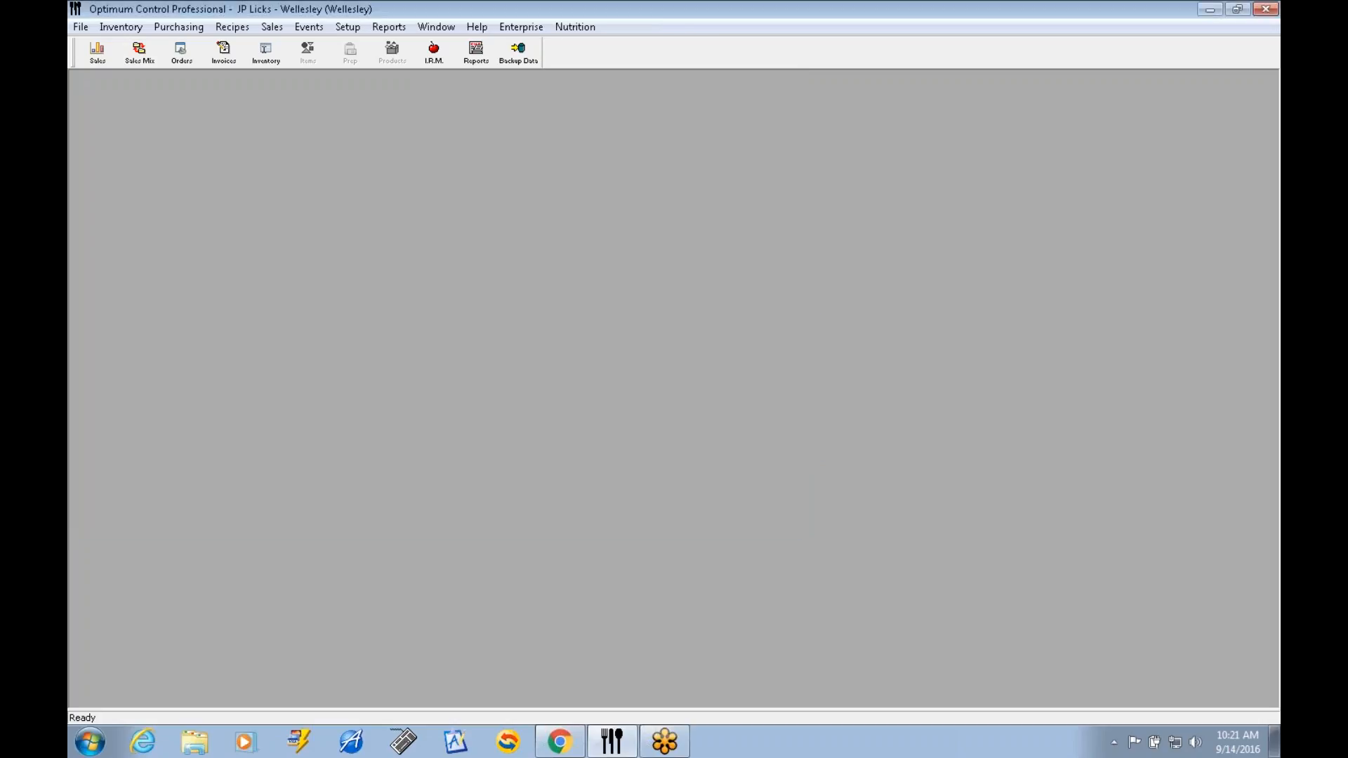
Start another new bill from the invoice list with JPLicks MFG as the supplier.
click(229, 61)
click(227, 59)
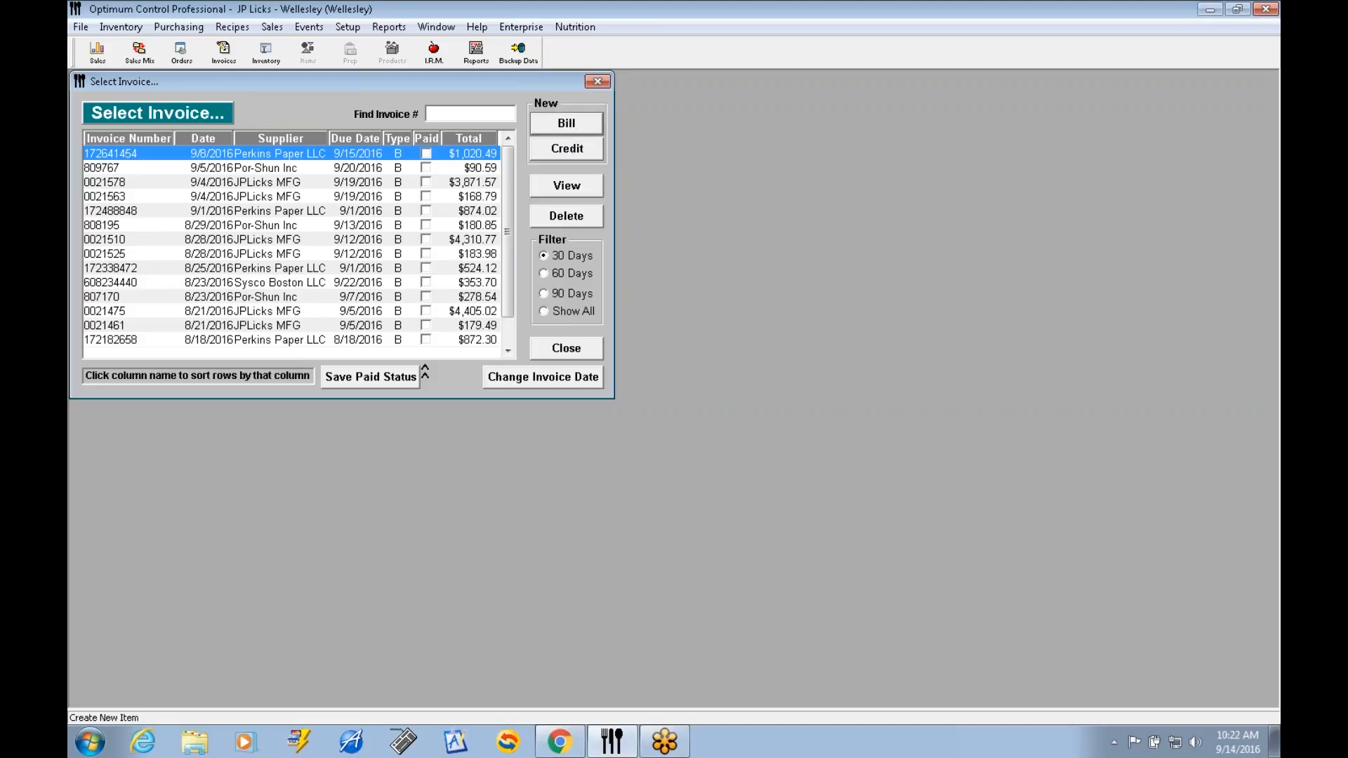
click(566, 124)
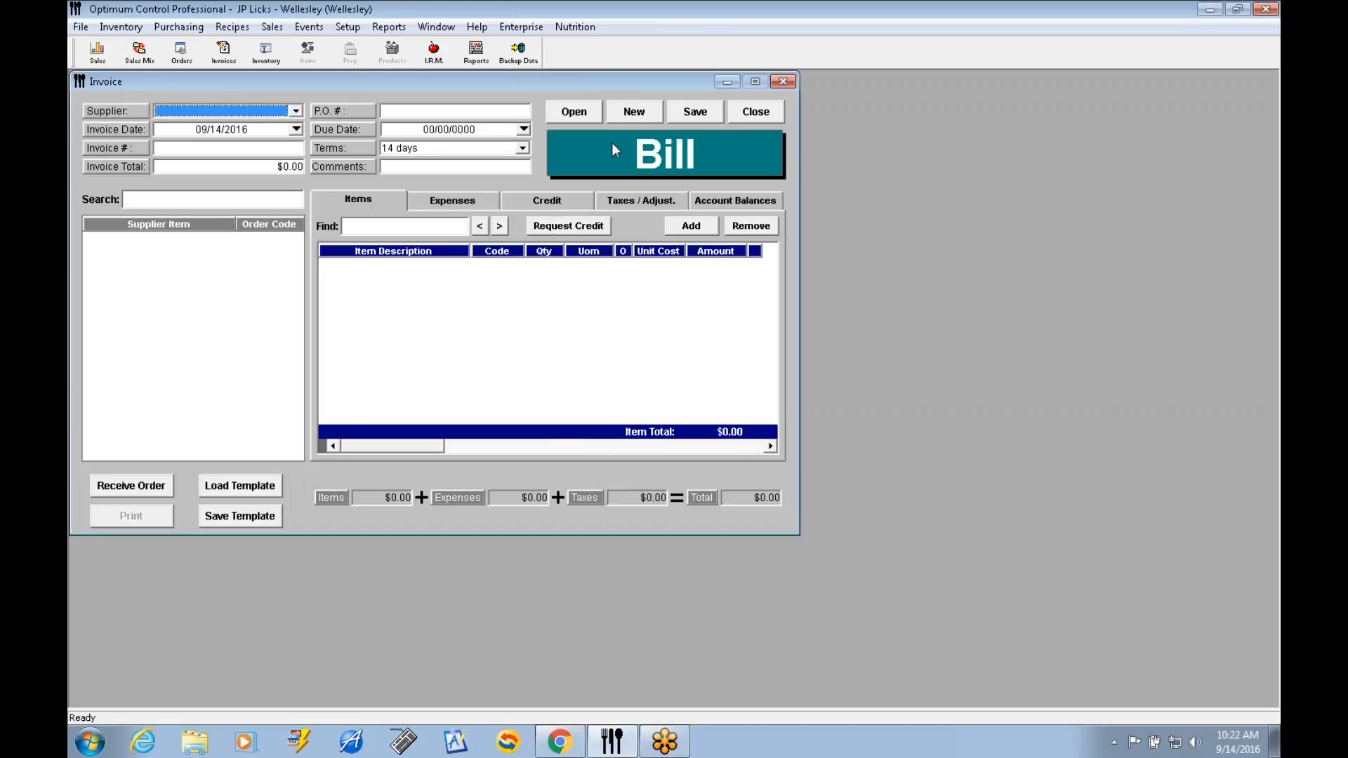
click(296, 112)
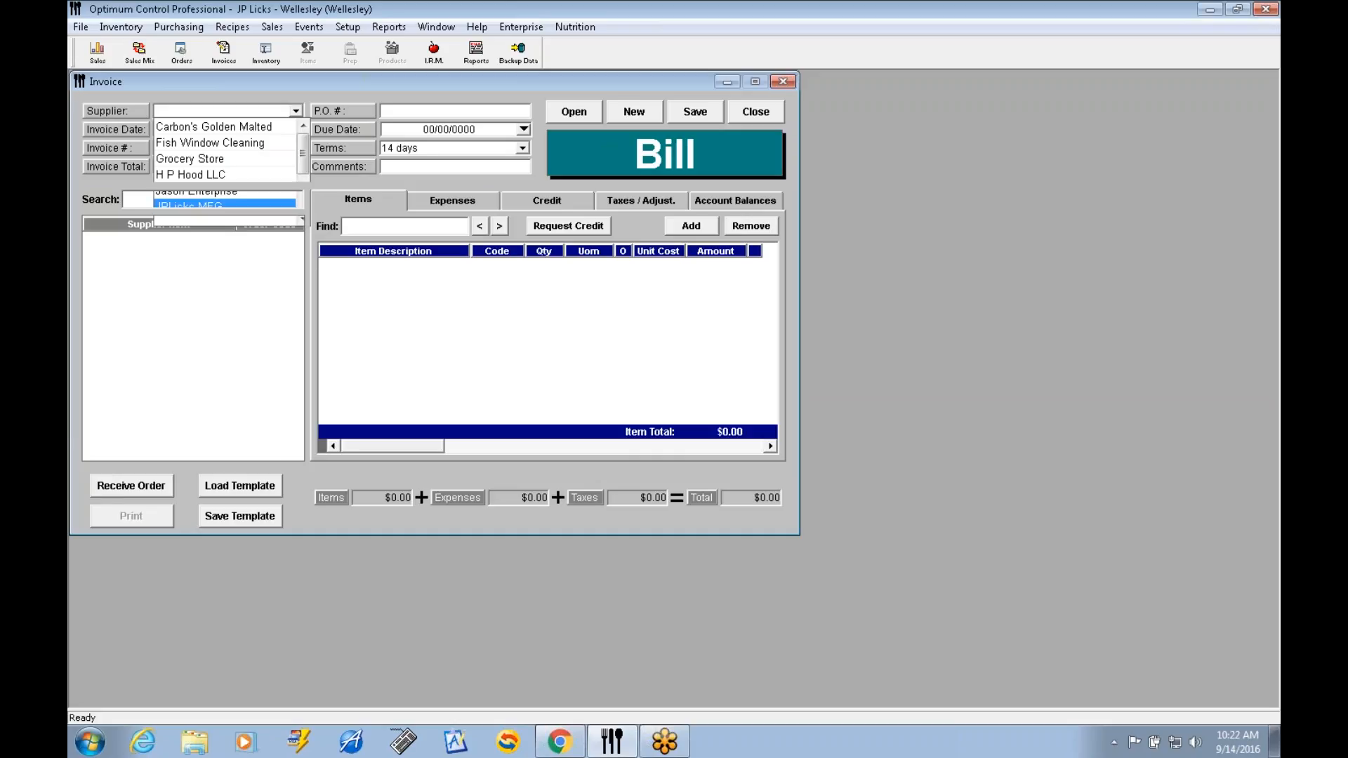
click(219, 208)
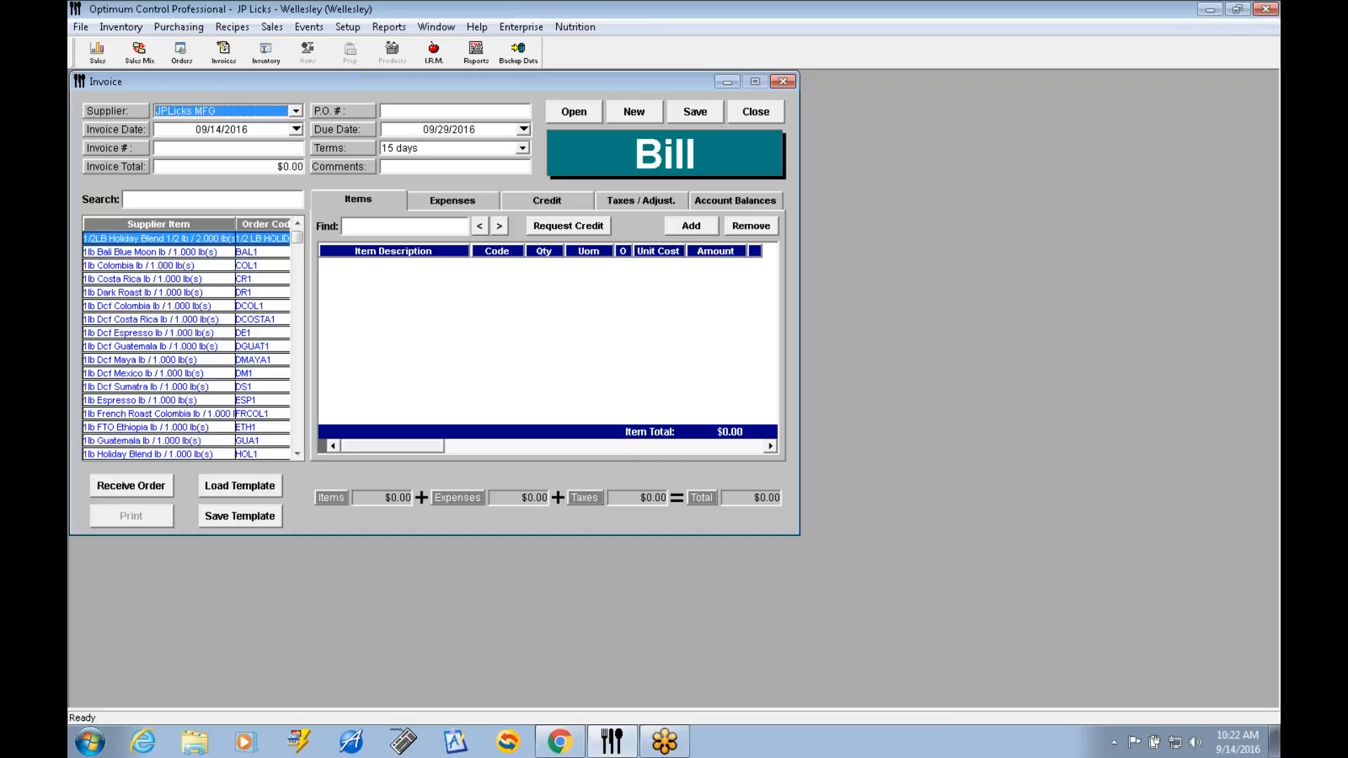
Search the supplier items for "sumatr", add 5lb Dcf Sumatra BAG5LB to the bill, and close it without saving.
click(181, 201)
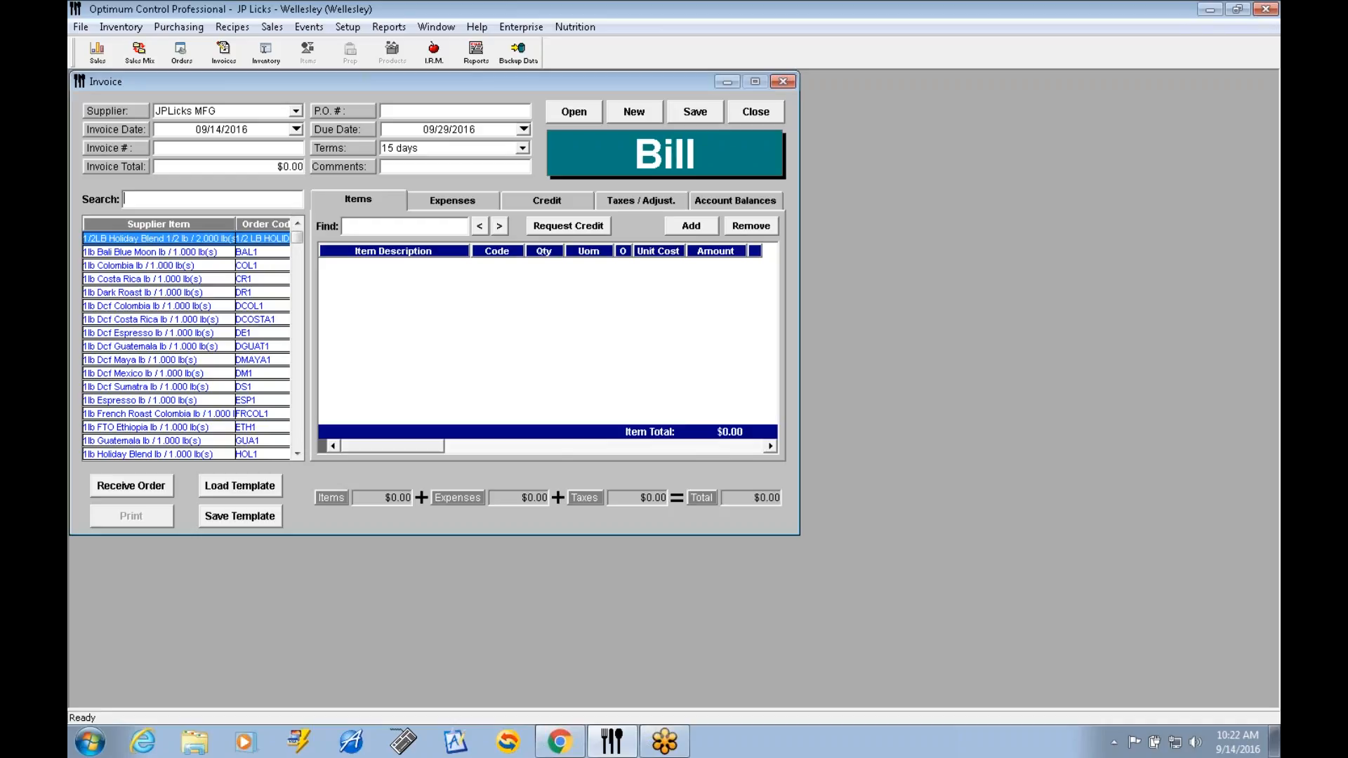
text(sumatr)
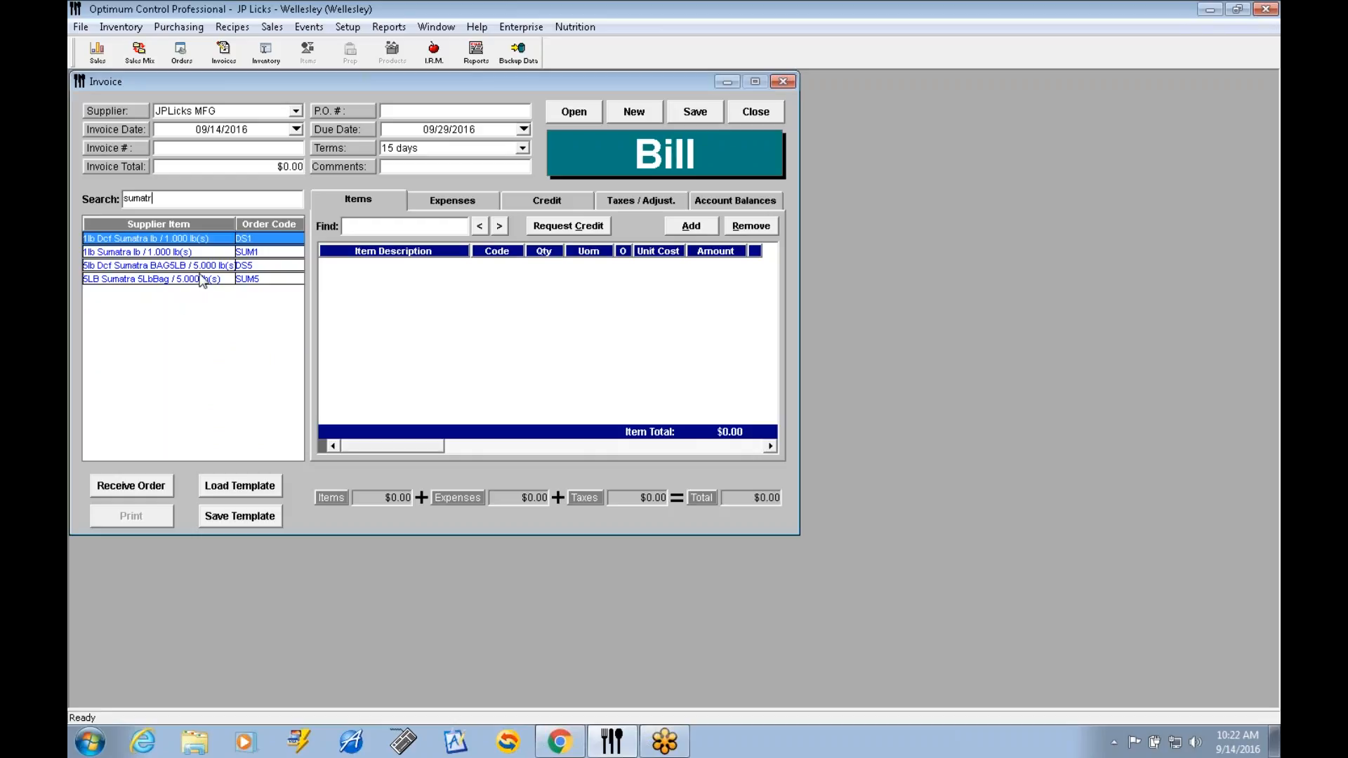
click(166, 270)
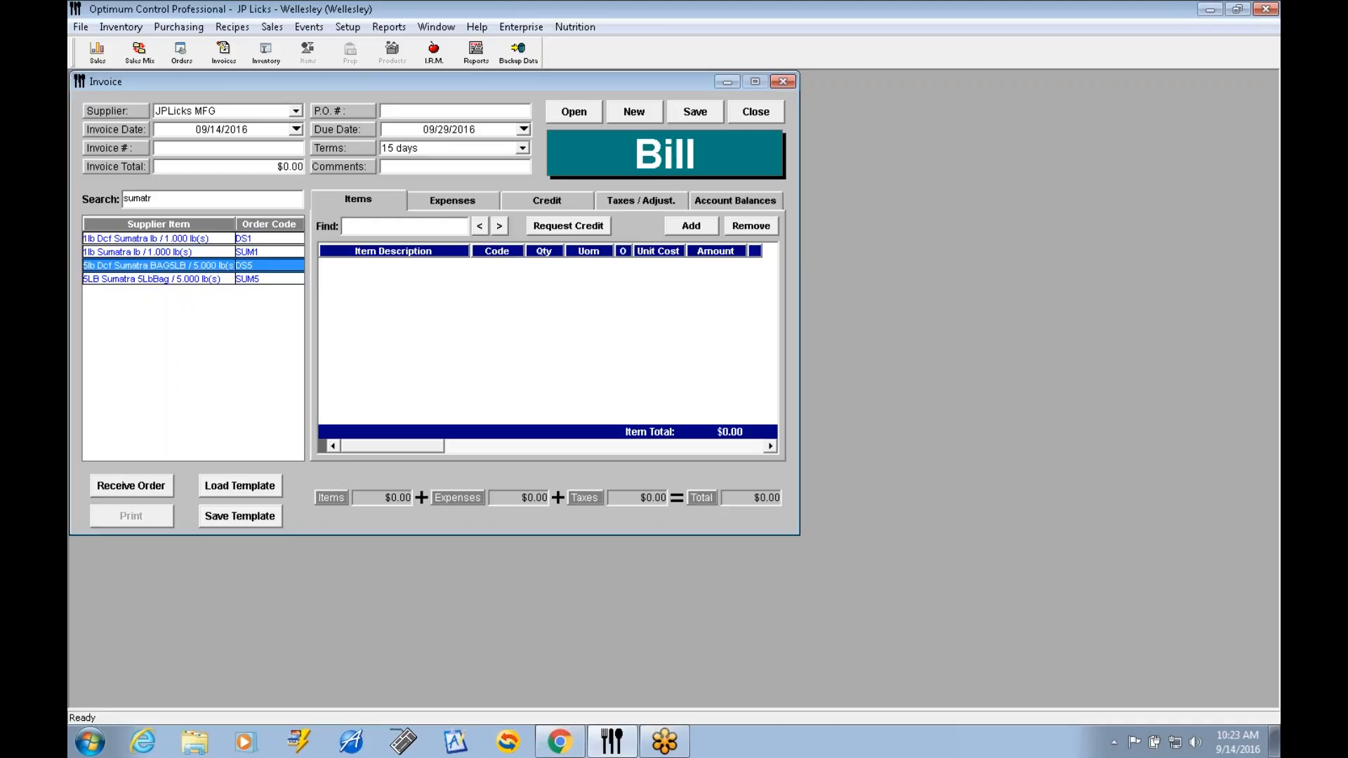
double_click(166, 270)
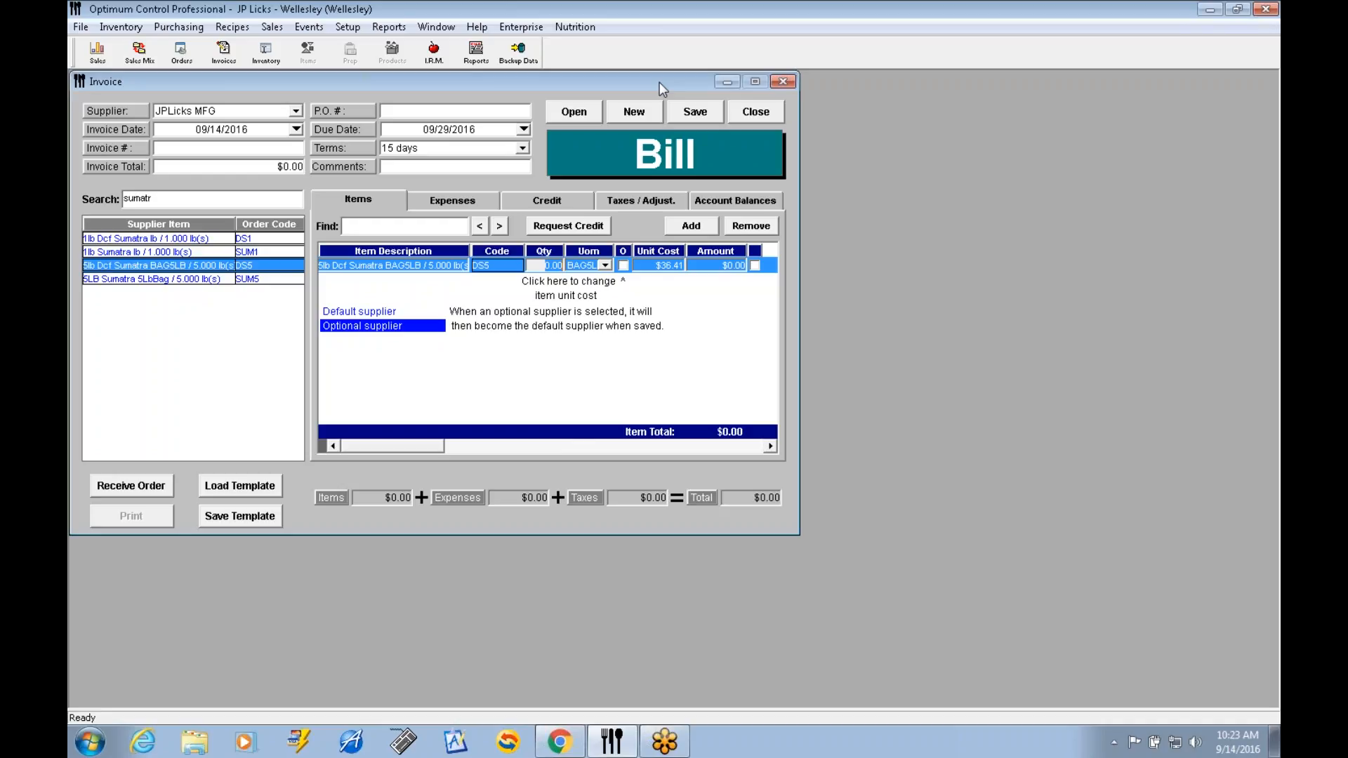
click(760, 114)
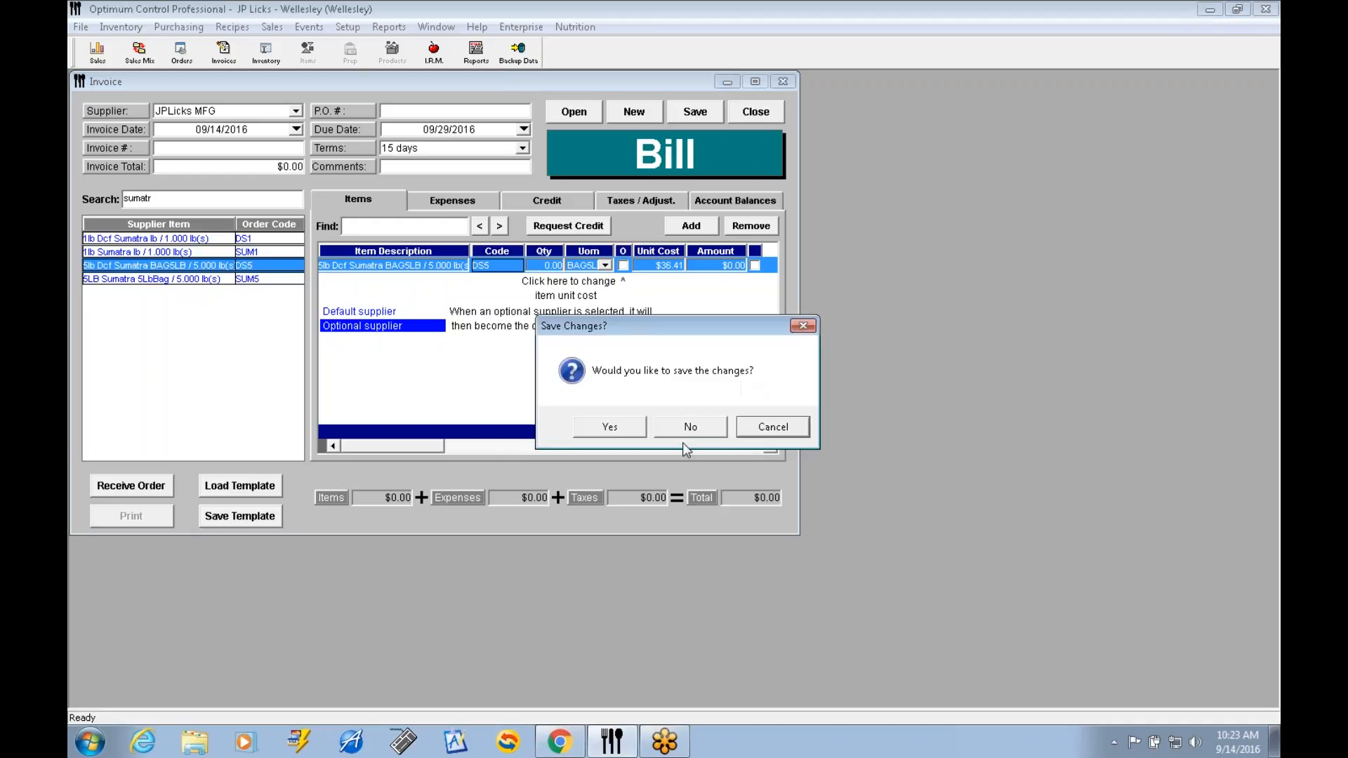
click(699, 428)
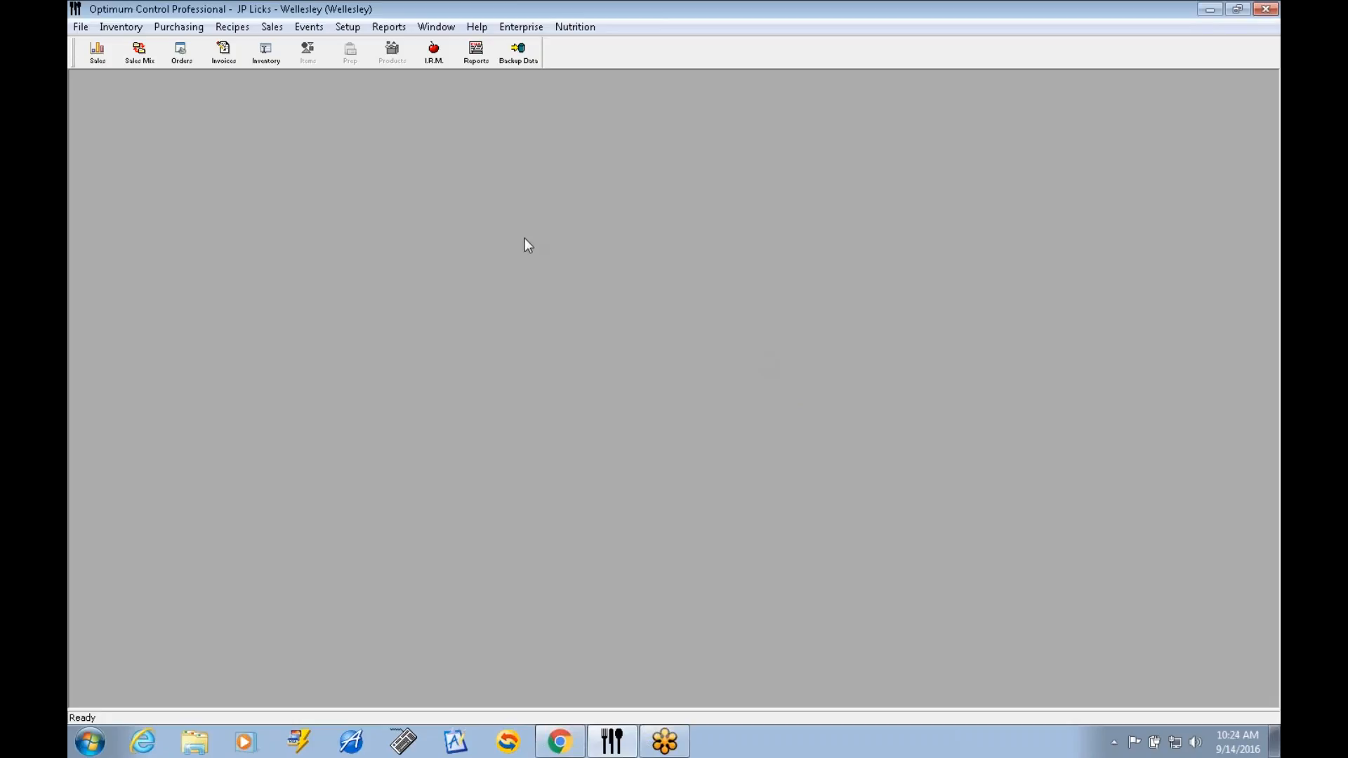
Retrieve the electronic invoices of Perkins Paper LLC through the EDI Invoice Import.
click(185, 30)
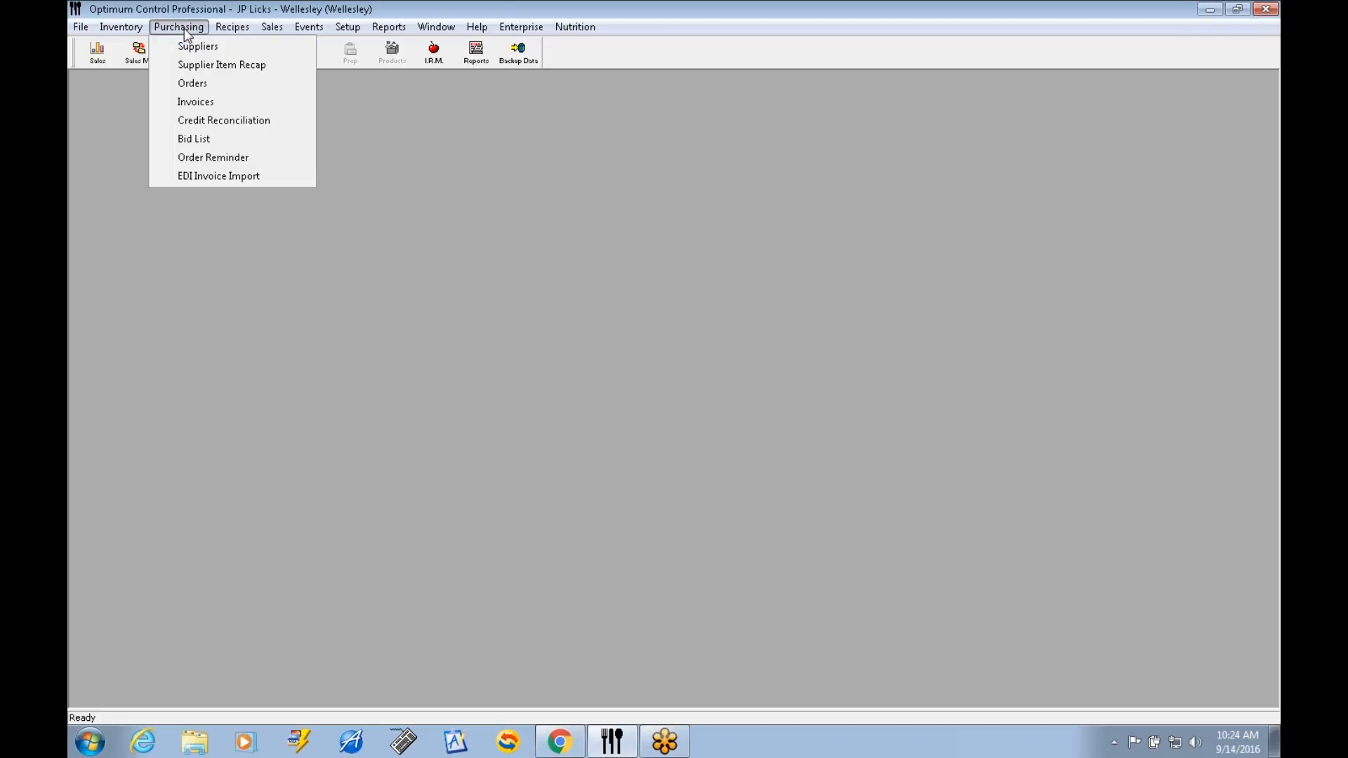
click(247, 179)
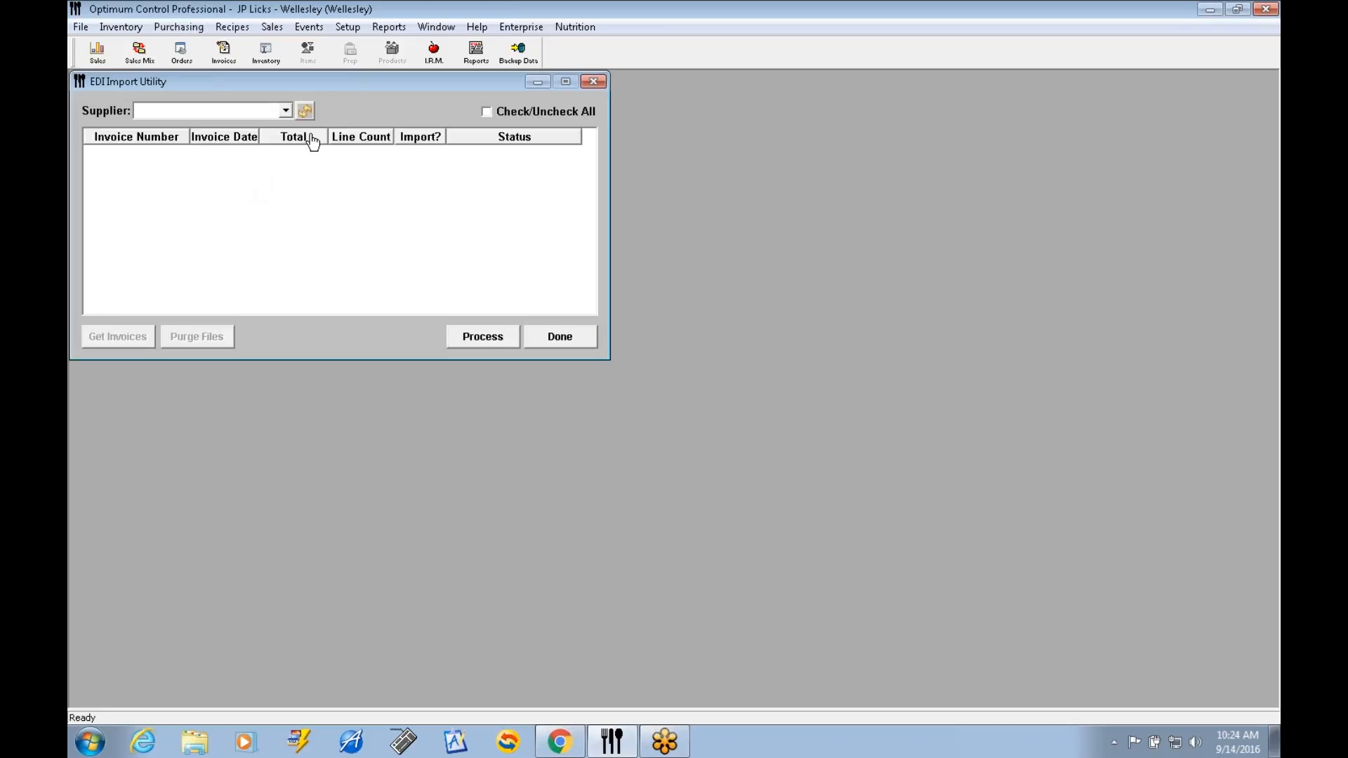
click(285, 110)
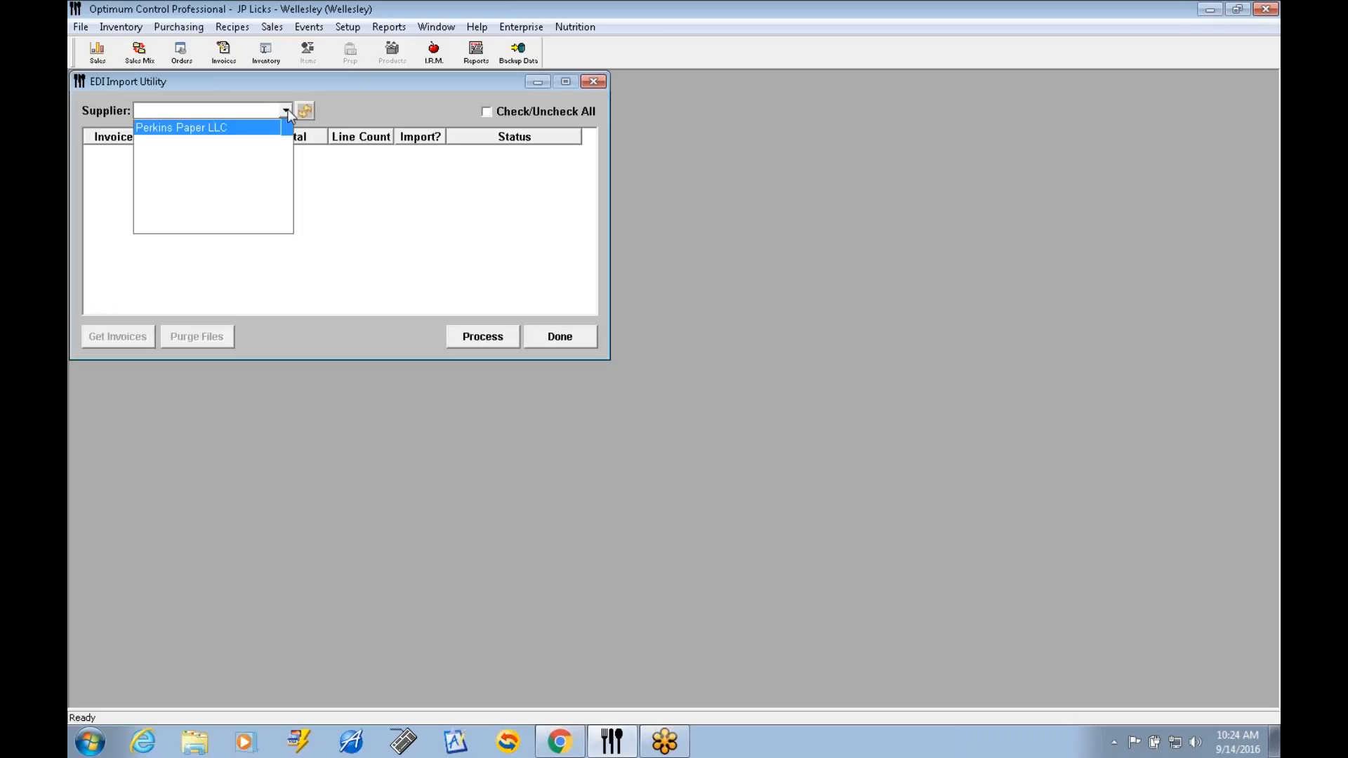
click(257, 133)
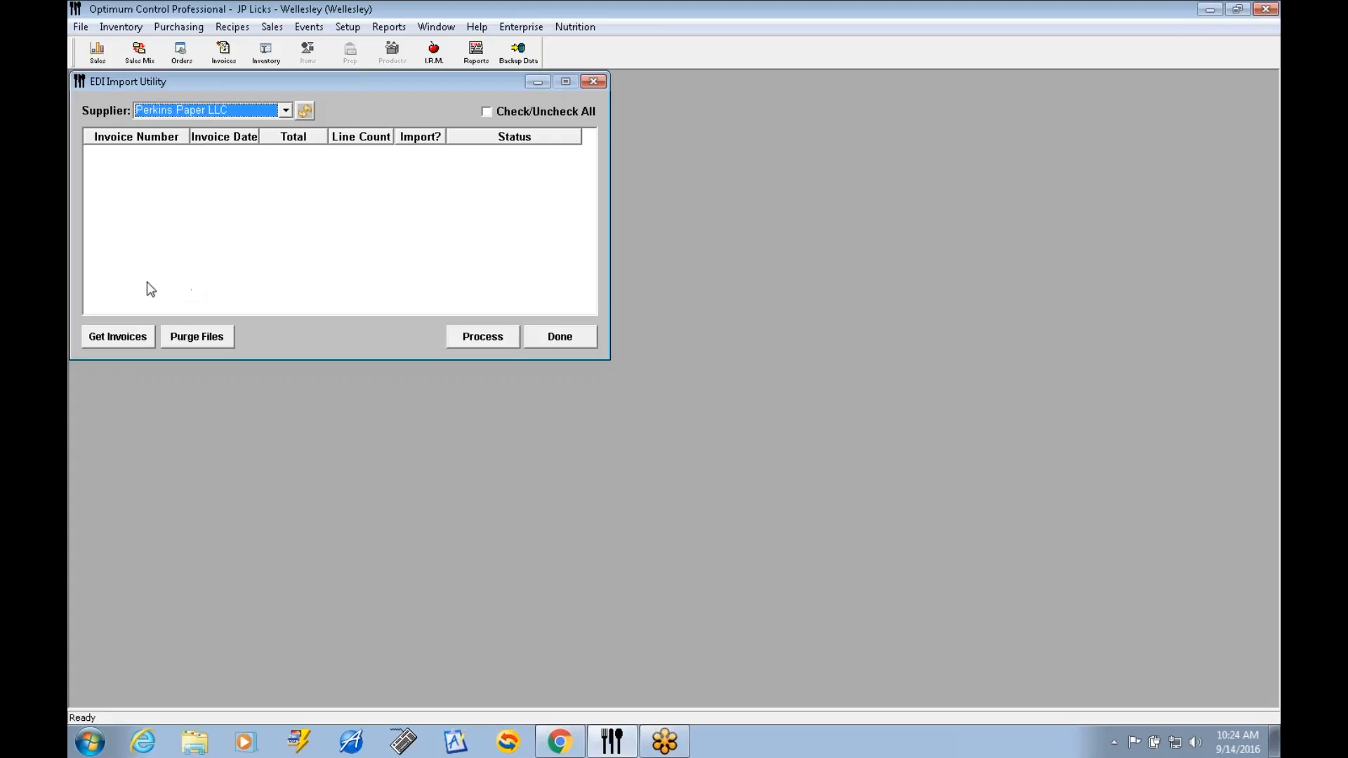
click(126, 339)
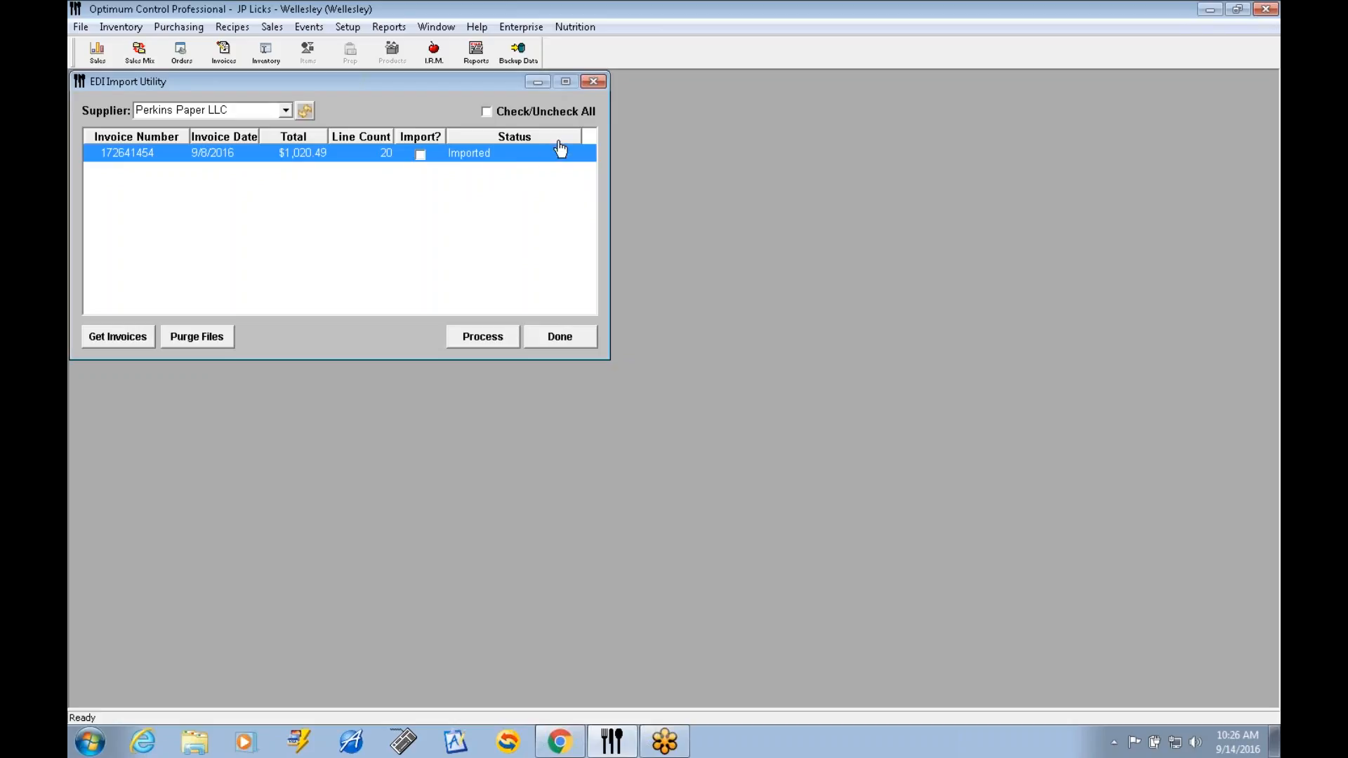
Close the EDI import utility and check the list of invoices from the last 30 days.
click(595, 82)
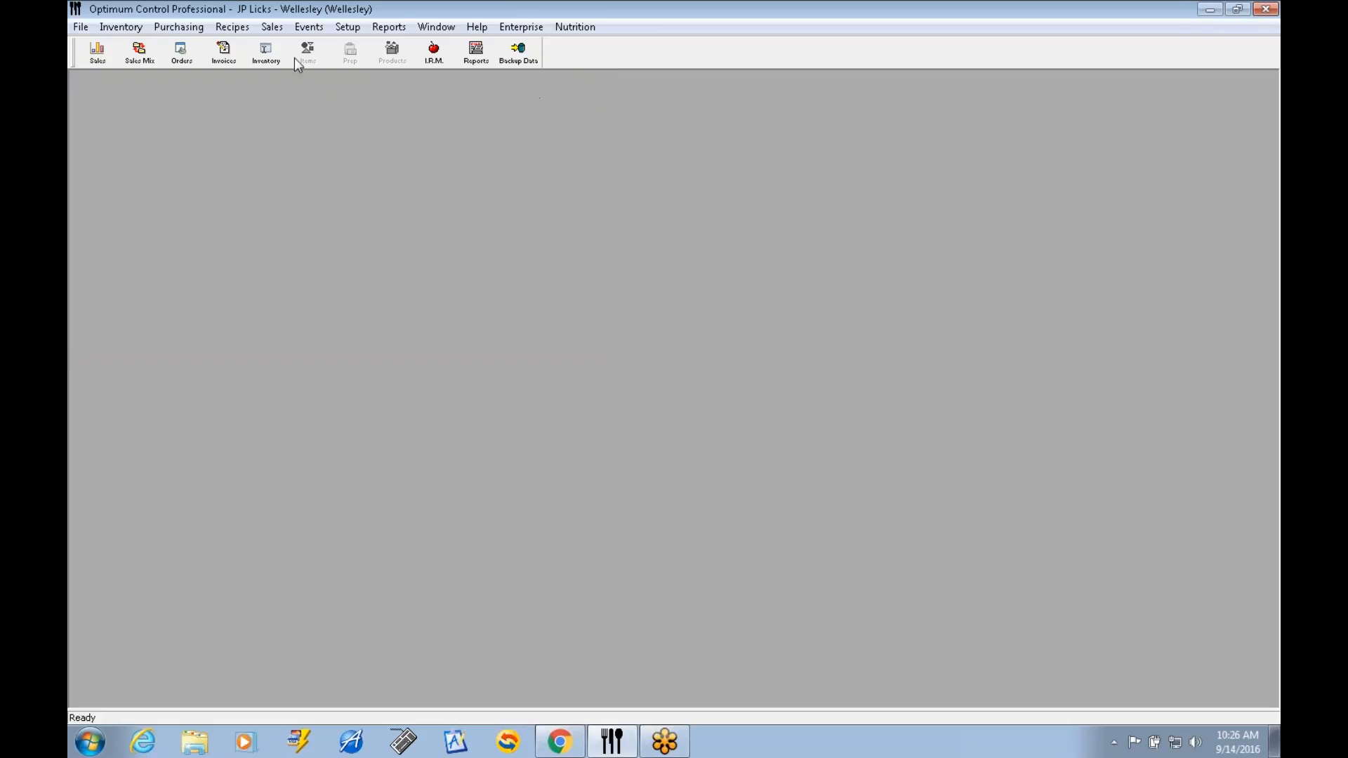
click(226, 67)
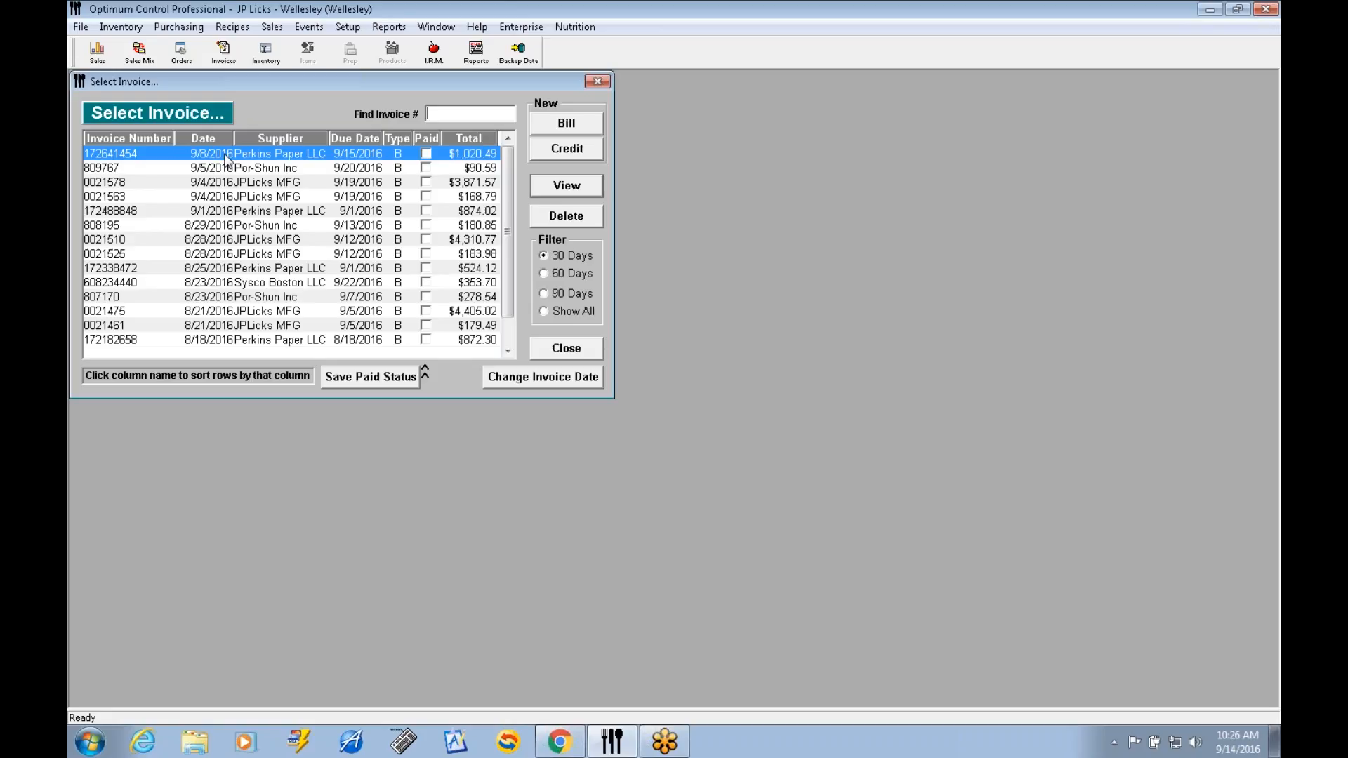
click(597, 83)
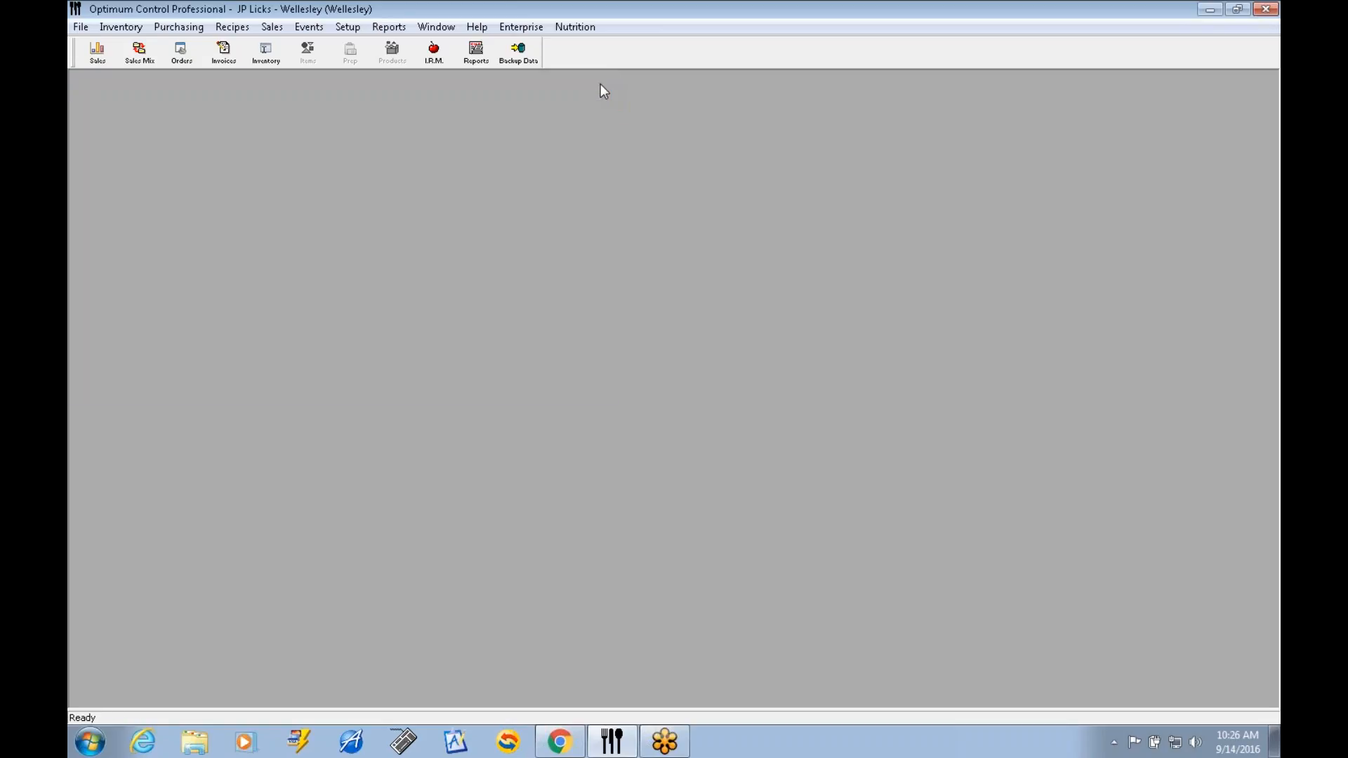
Reopen the EDI Invoice Import and select Perkins Paper LLC as the supplier.
click(187, 28)
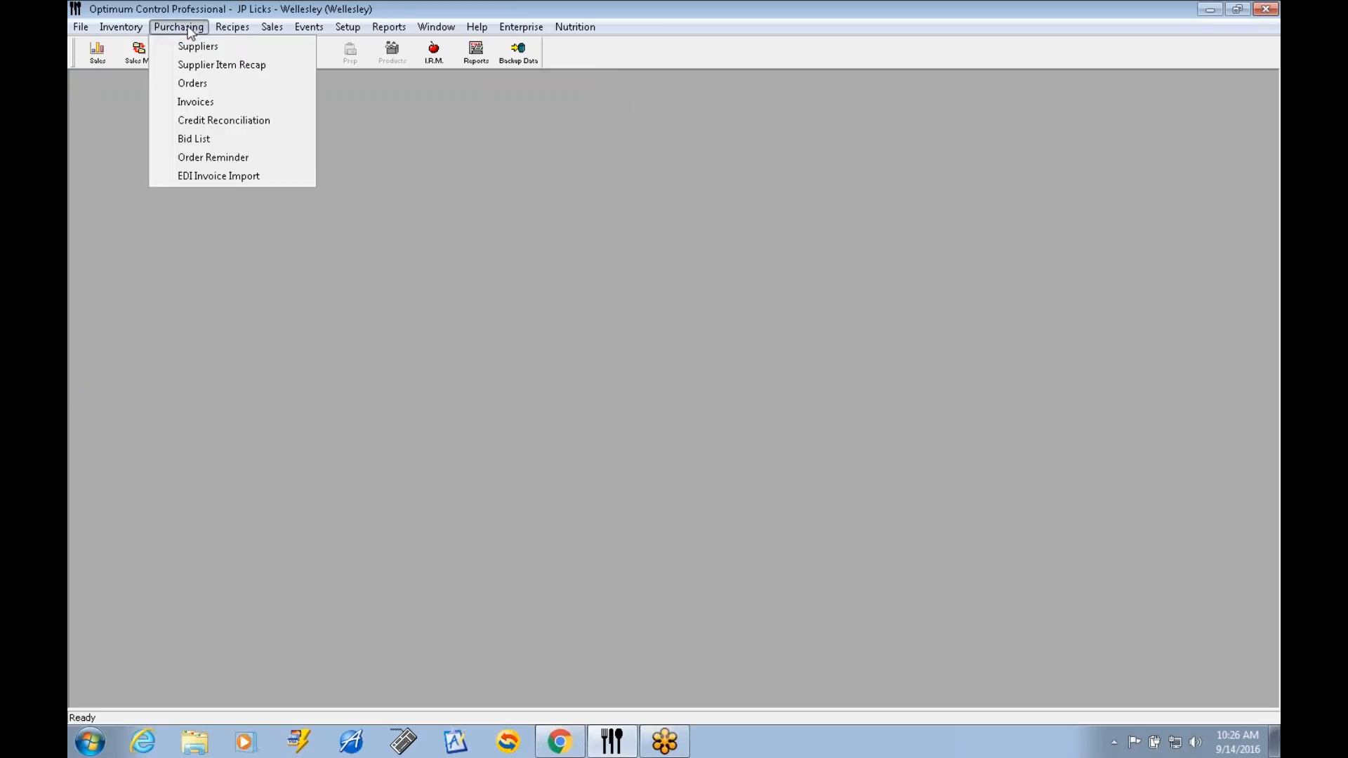
click(243, 174)
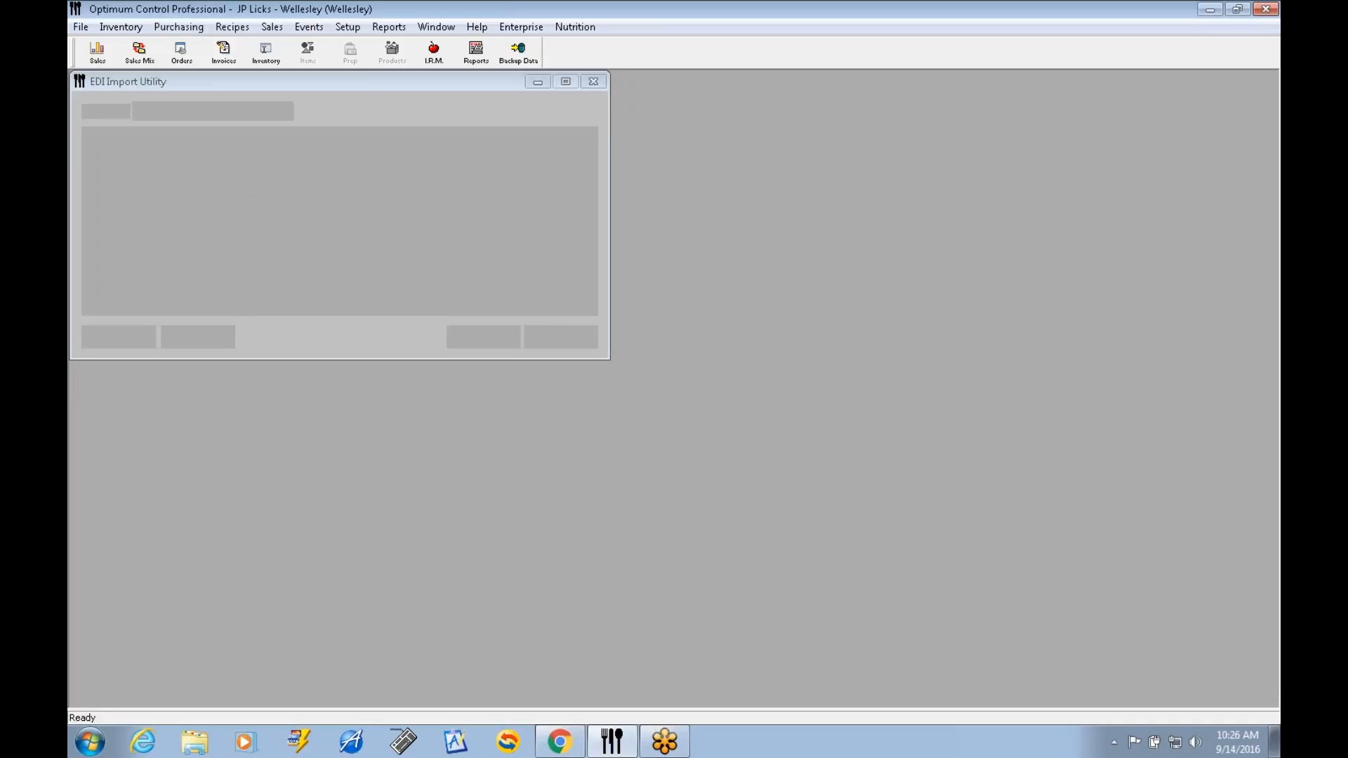
click(286, 112)
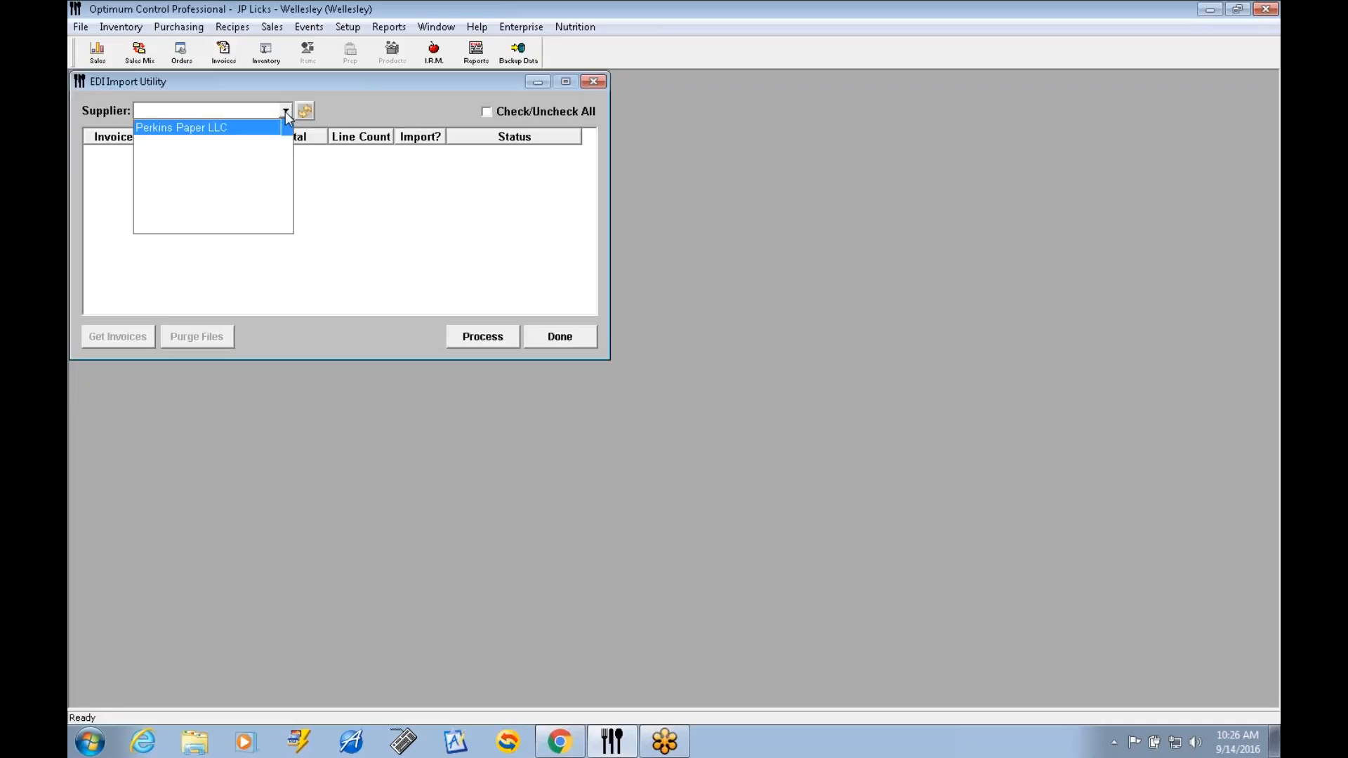
click(200, 129)
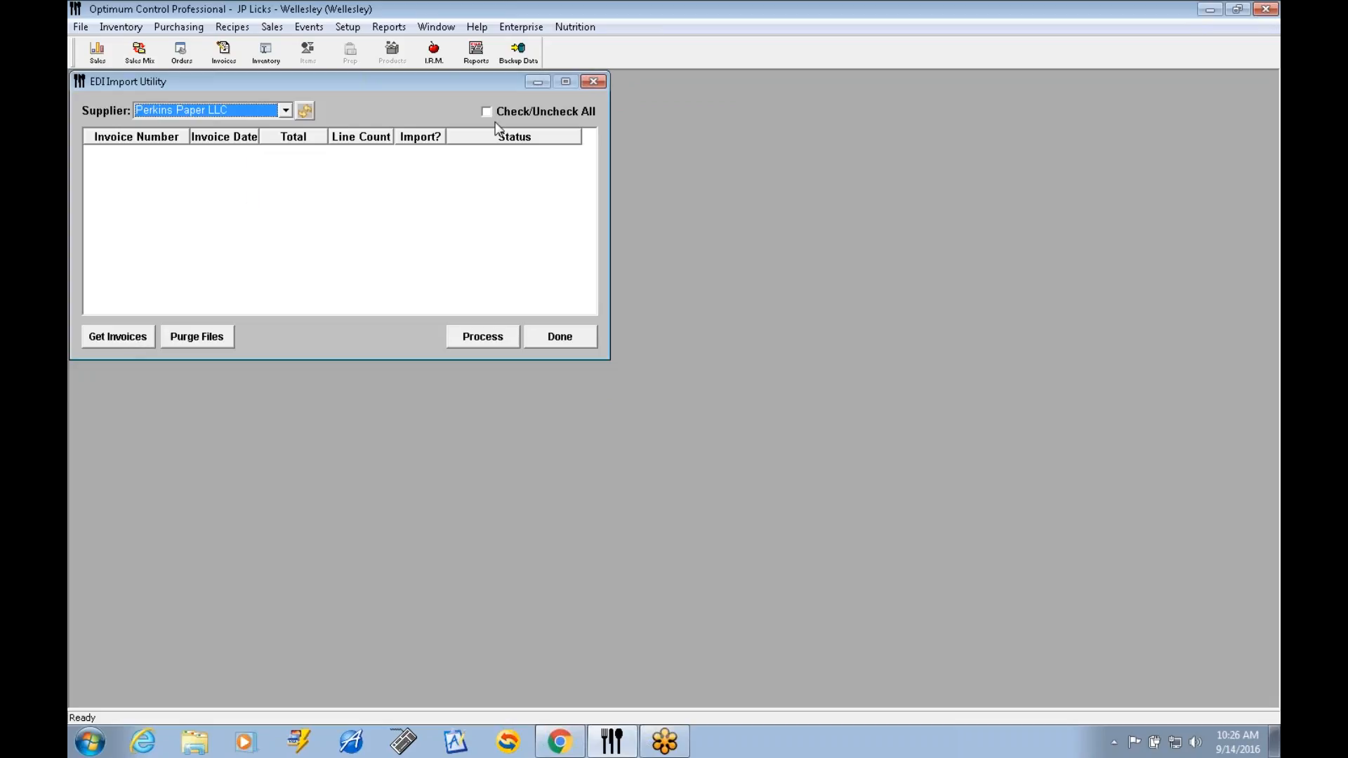
Close the EDI Import Utility and start a new inventory from the inventory list.
click(591, 153)
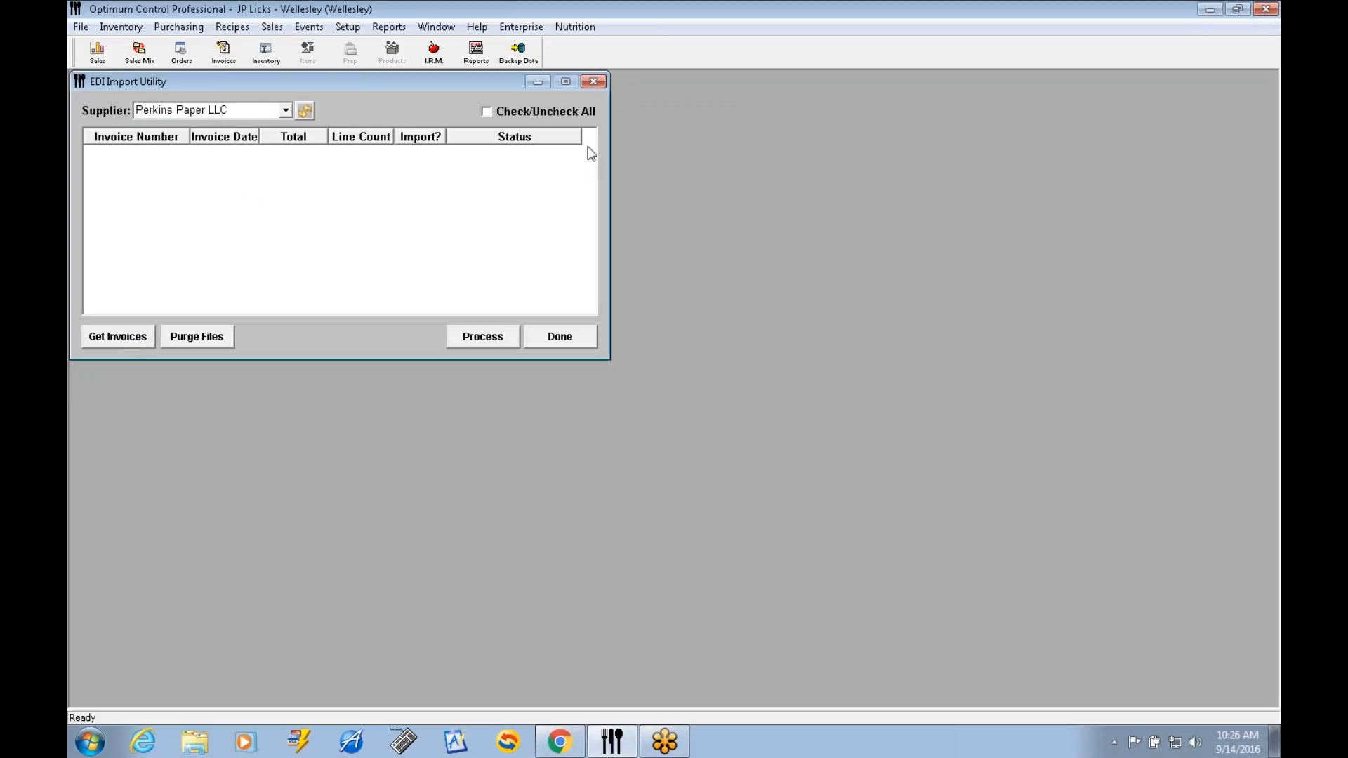
click(593, 84)
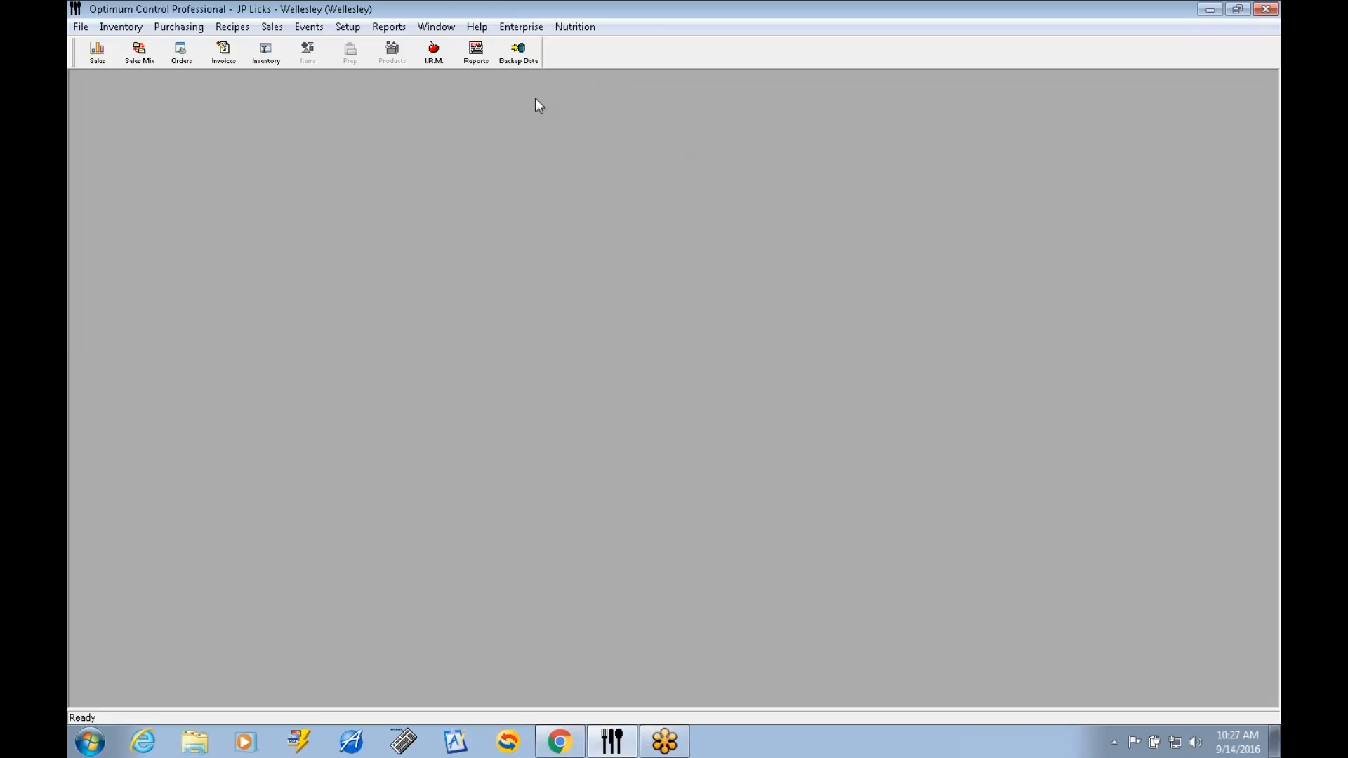
click(273, 59)
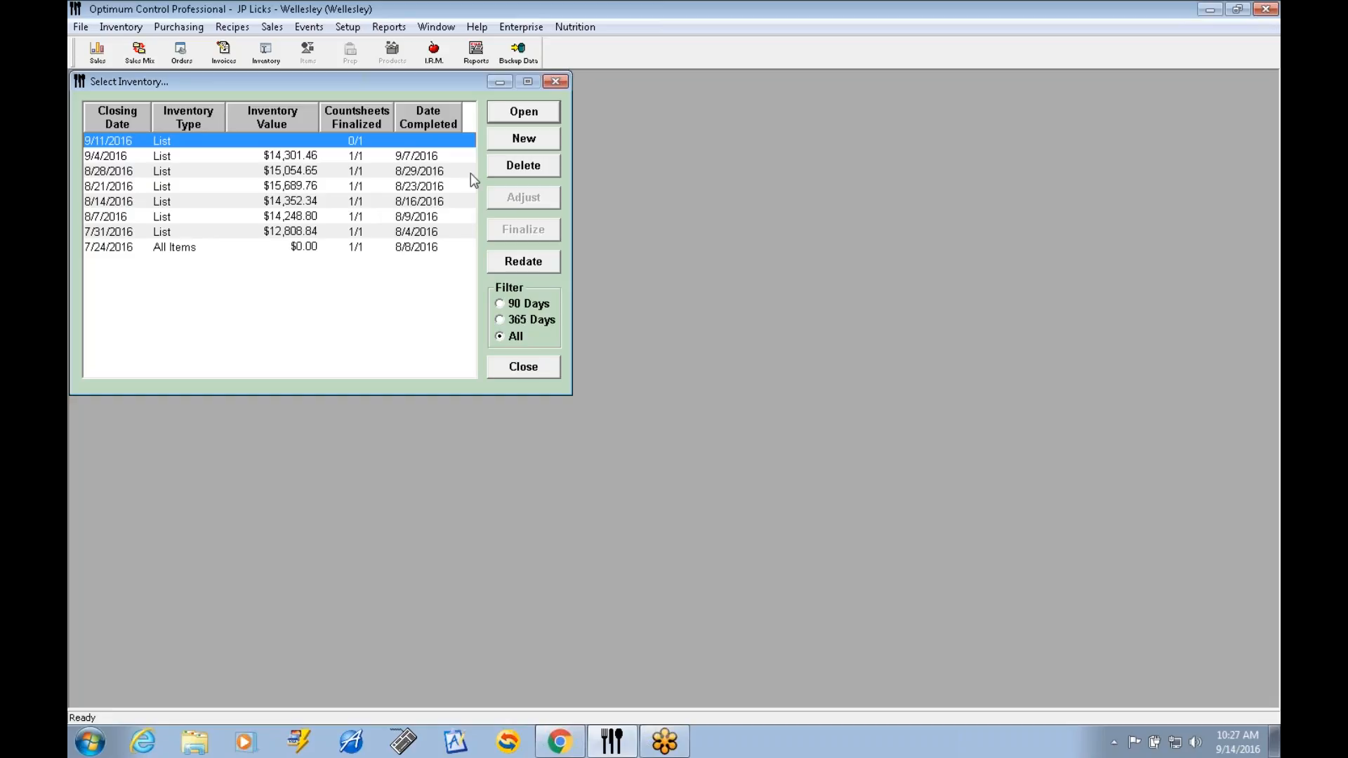
click(523, 140)
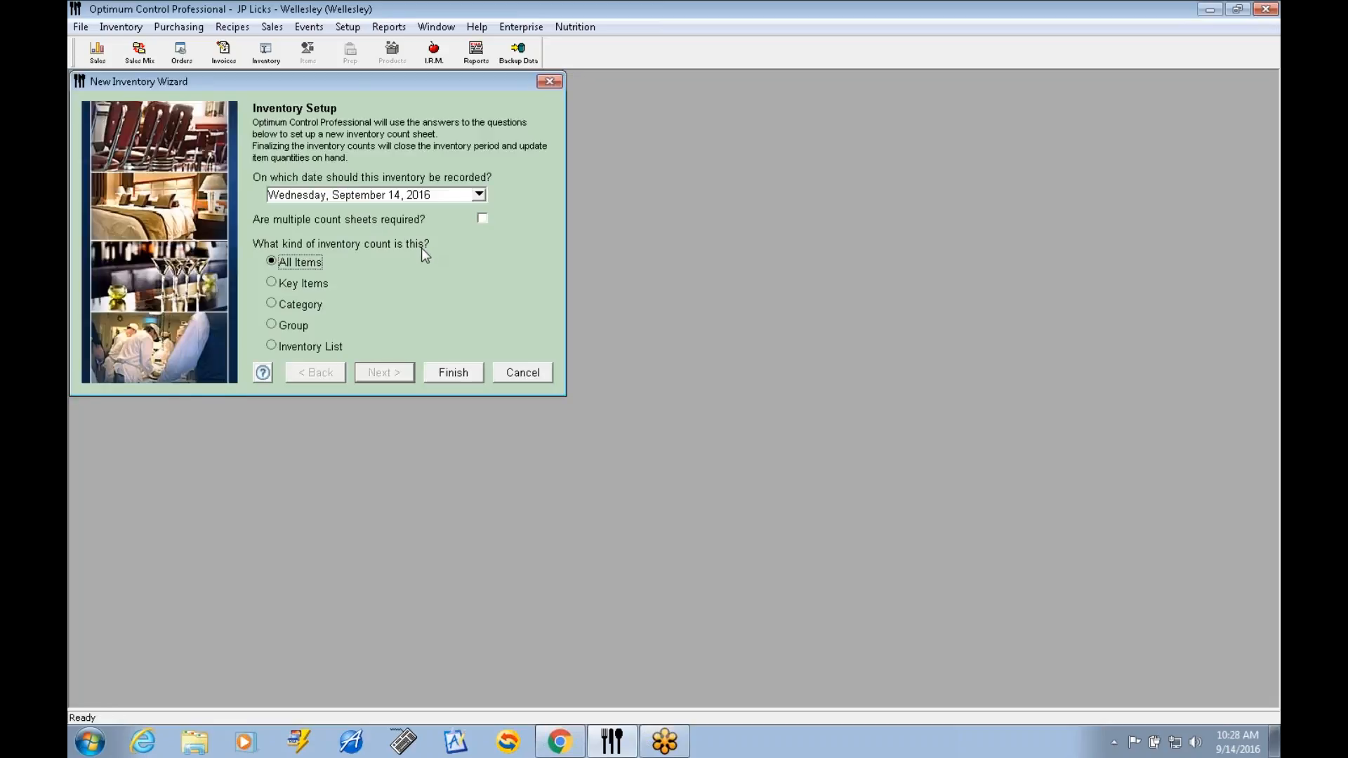
Set up the new inventory with multiple count sheets, the date September 18, 2016 and the Inventory List count type.
click(467, 219)
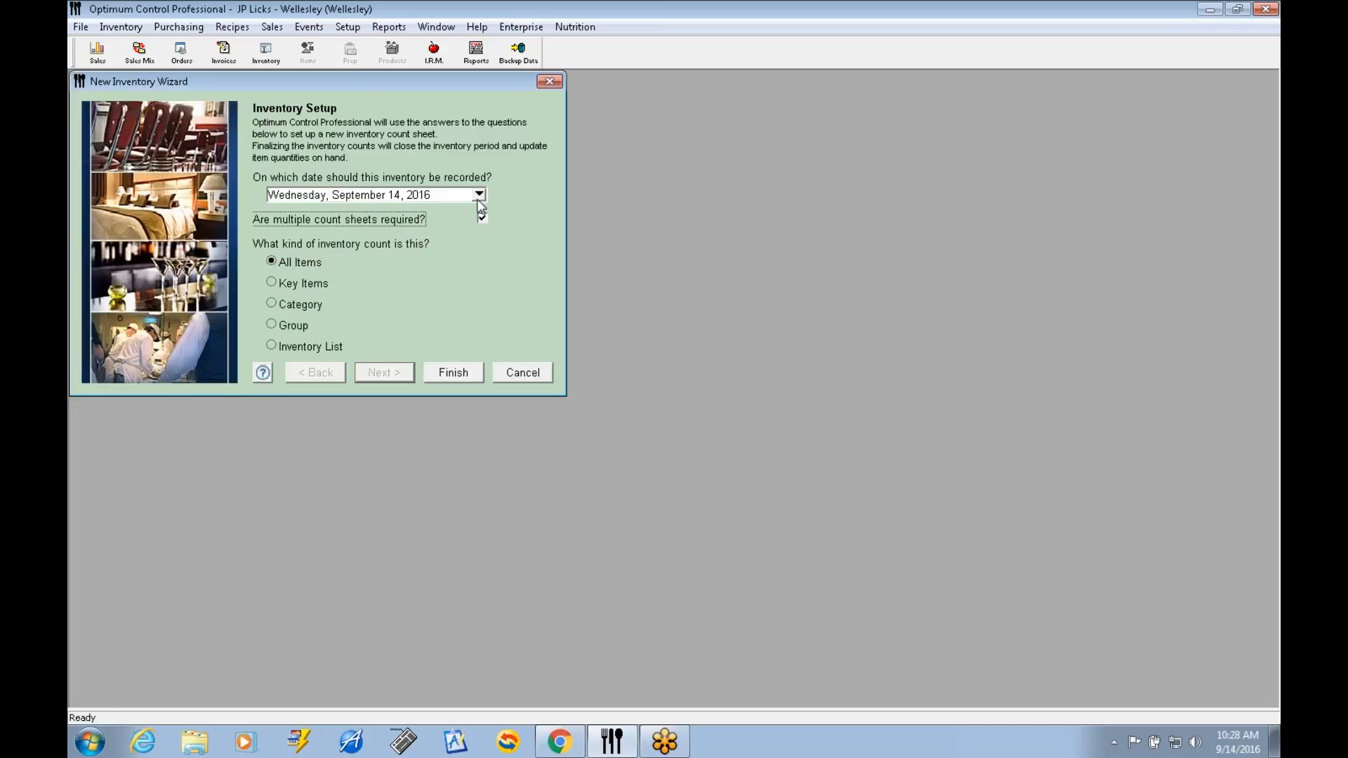
click(481, 196)
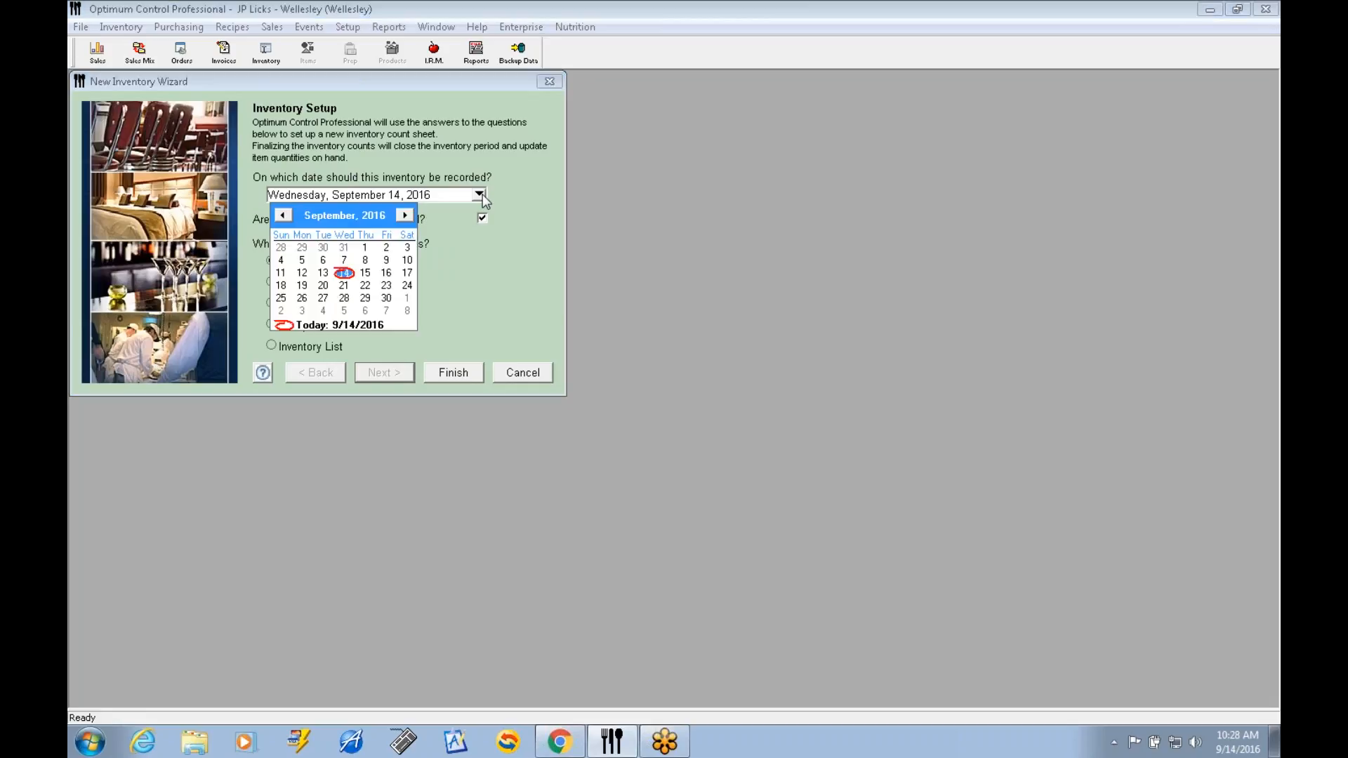
click(282, 286)
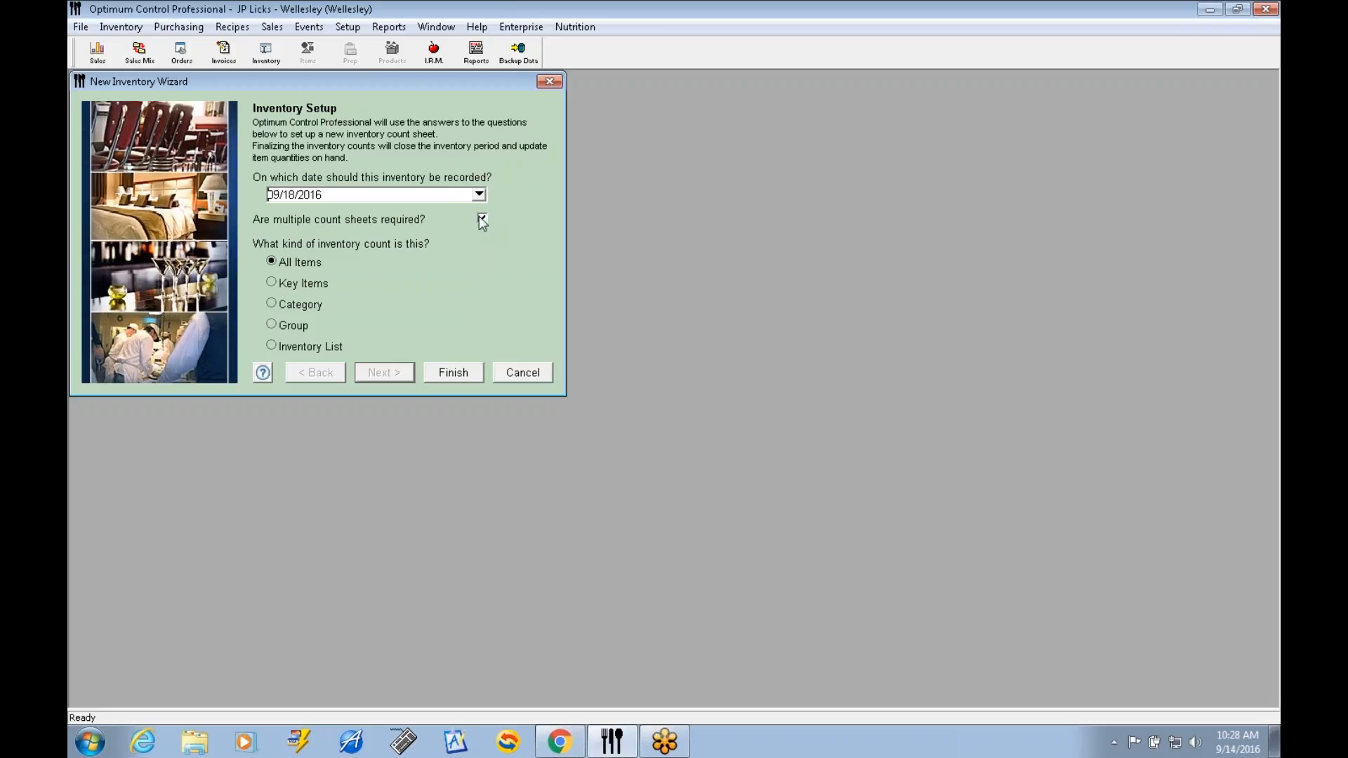
click(271, 347)
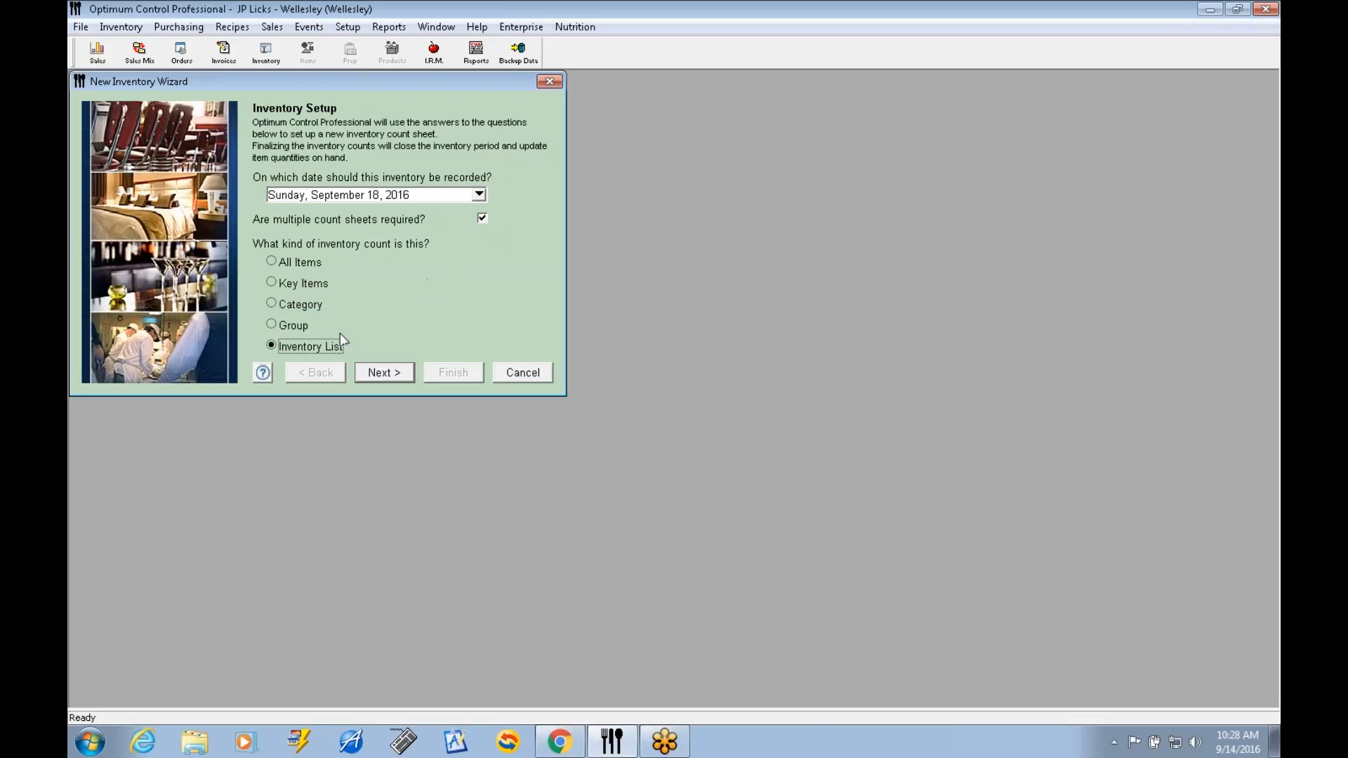
click(393, 374)
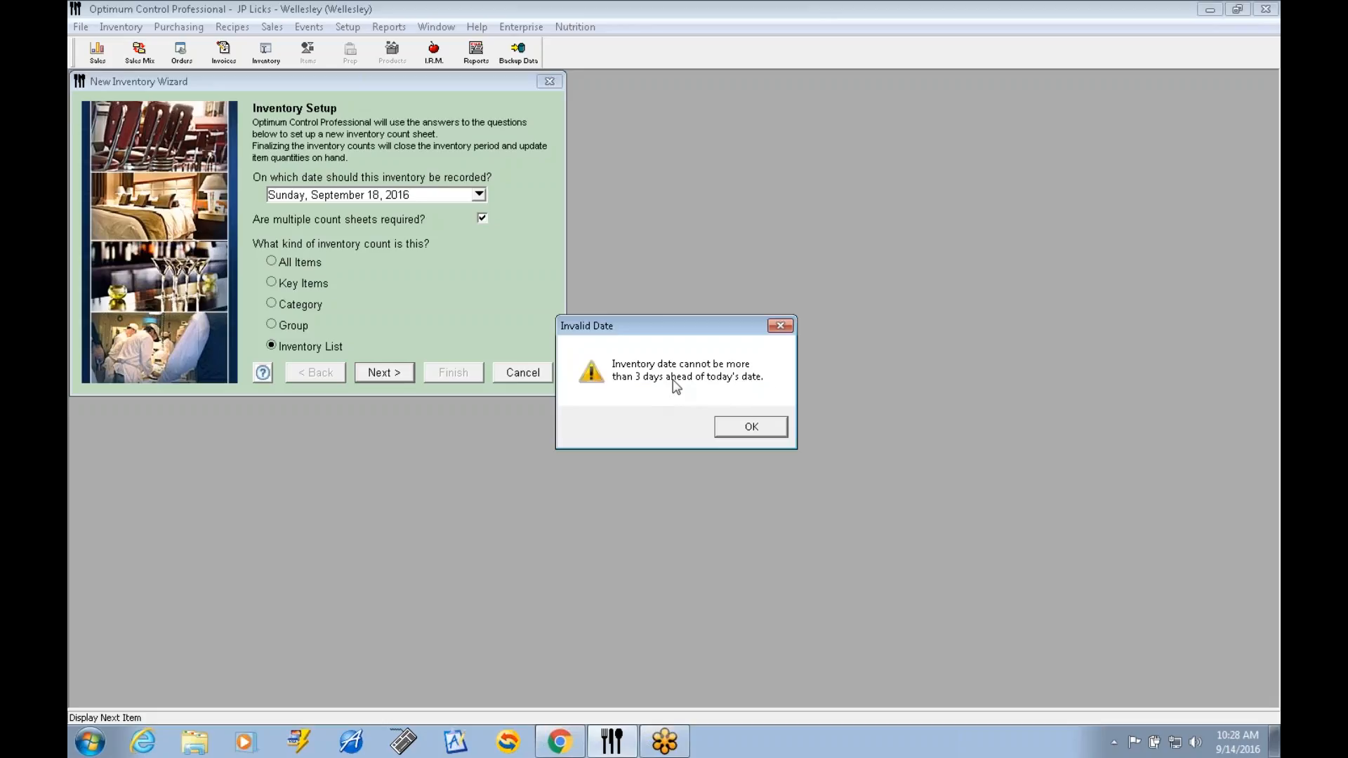
Set the inventory date to September 14, 2016 and include the INVENTORY ITEMS countsheet.
click(751, 427)
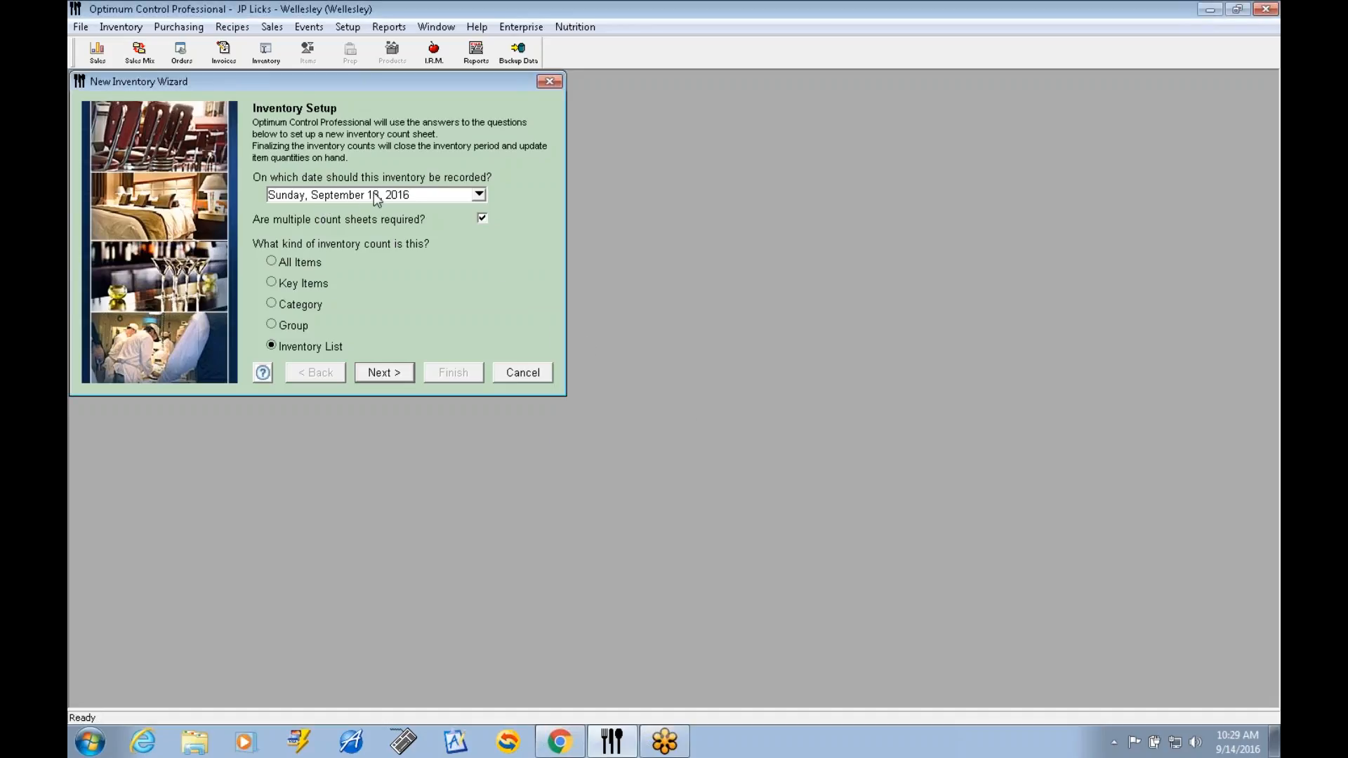
click(480, 195)
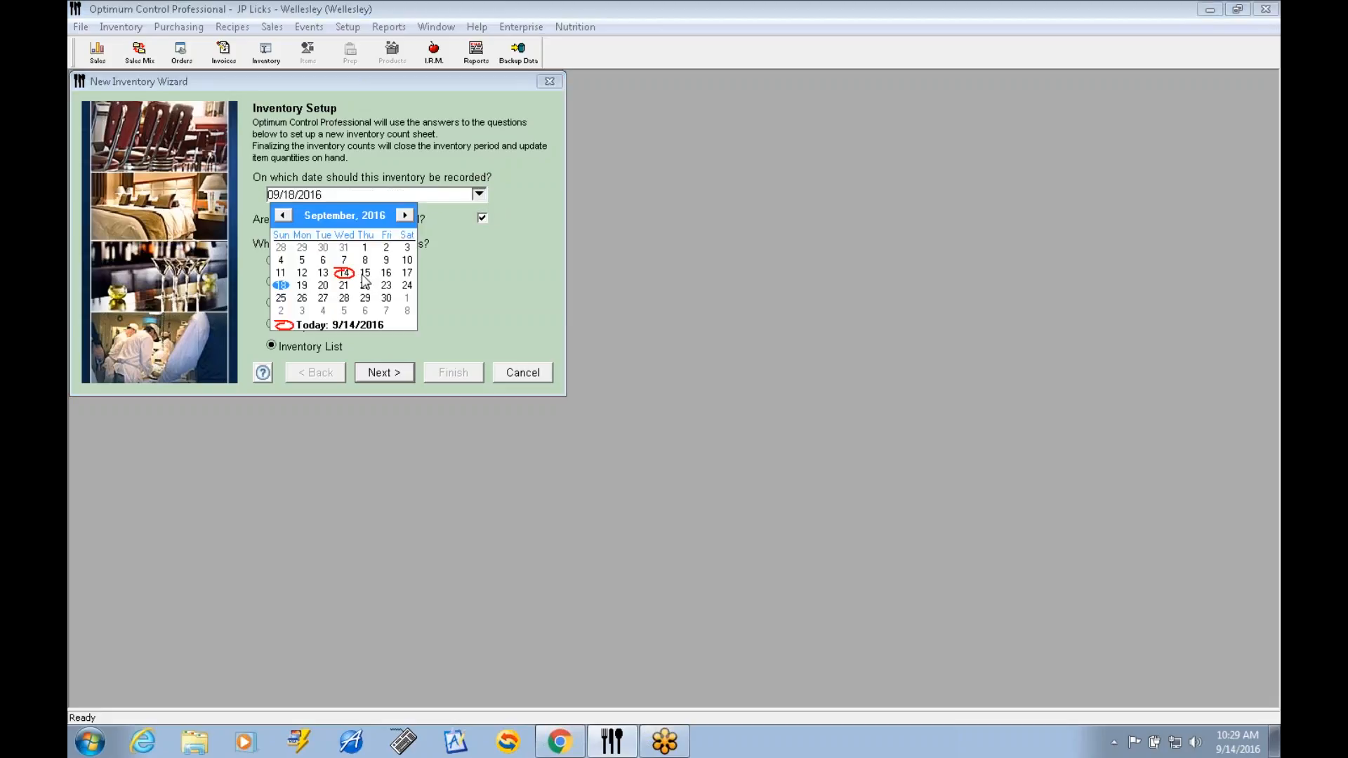
click(345, 273)
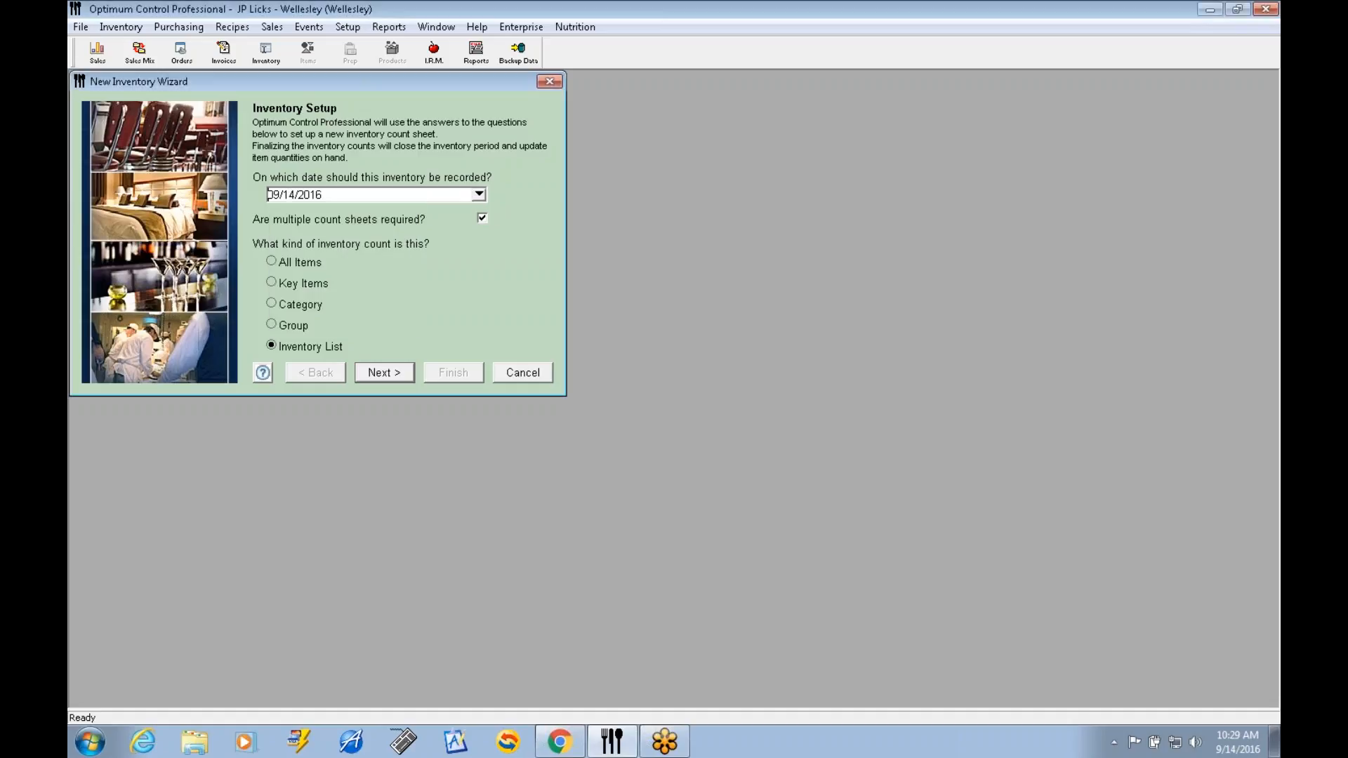
click(395, 374)
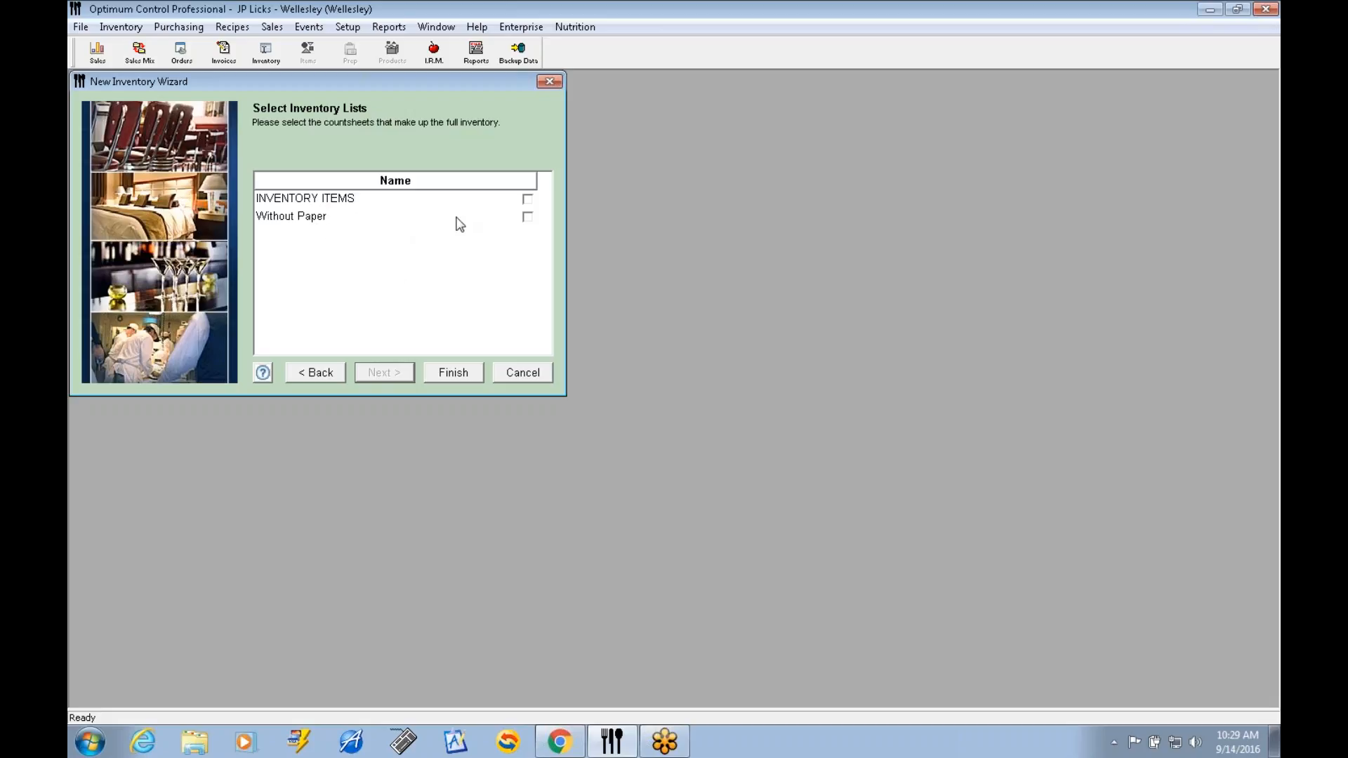
click(528, 203)
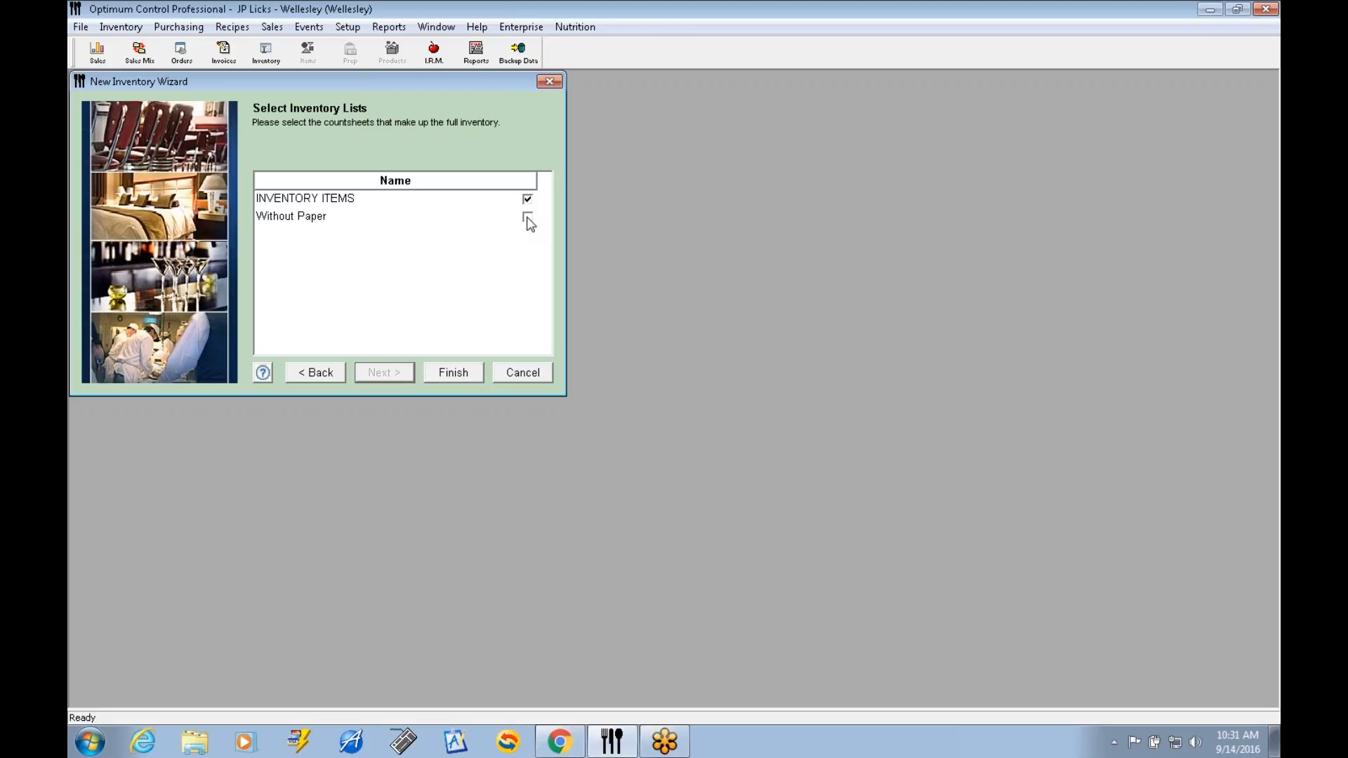
Include the Without Paper countsheet as well, finish creating the inventory and open its INVENTORY ITEMS countsheet.
click(527, 218)
click(457, 376)
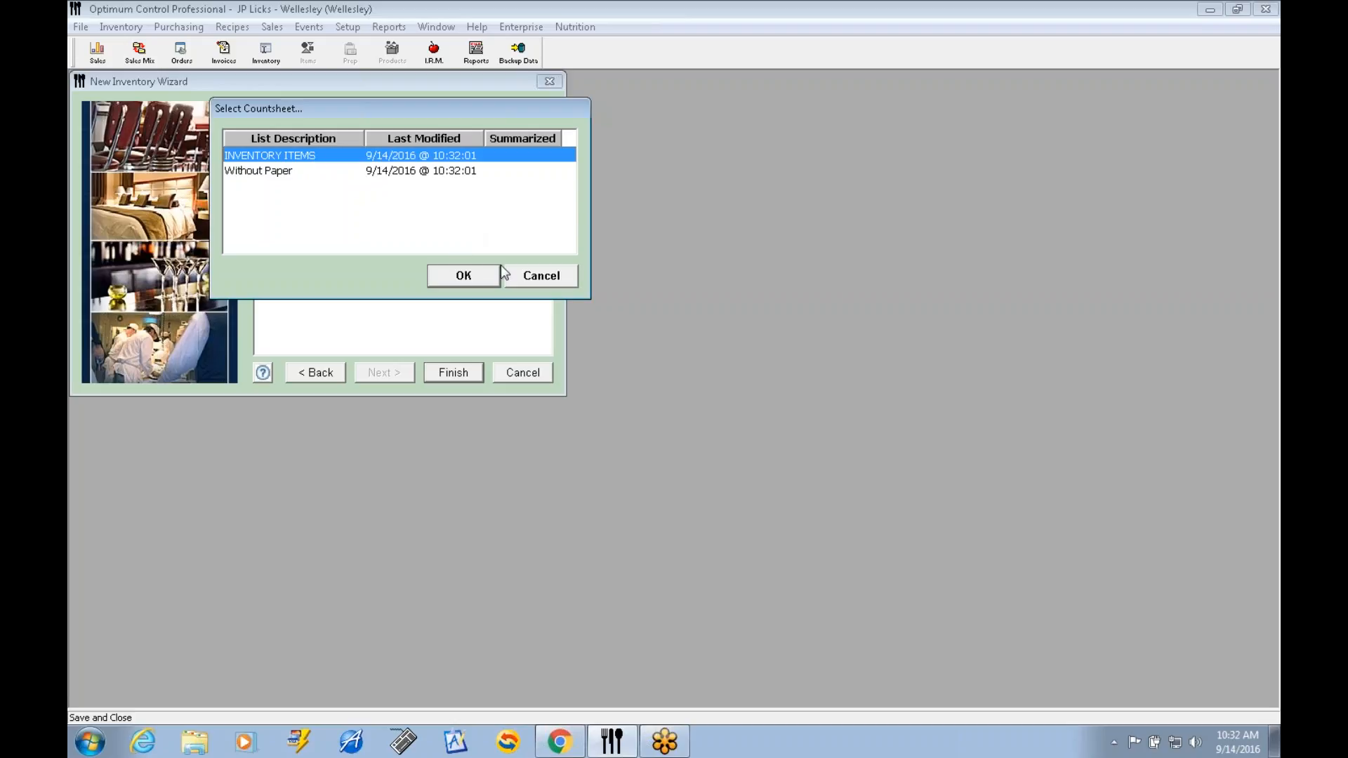
click(472, 274)
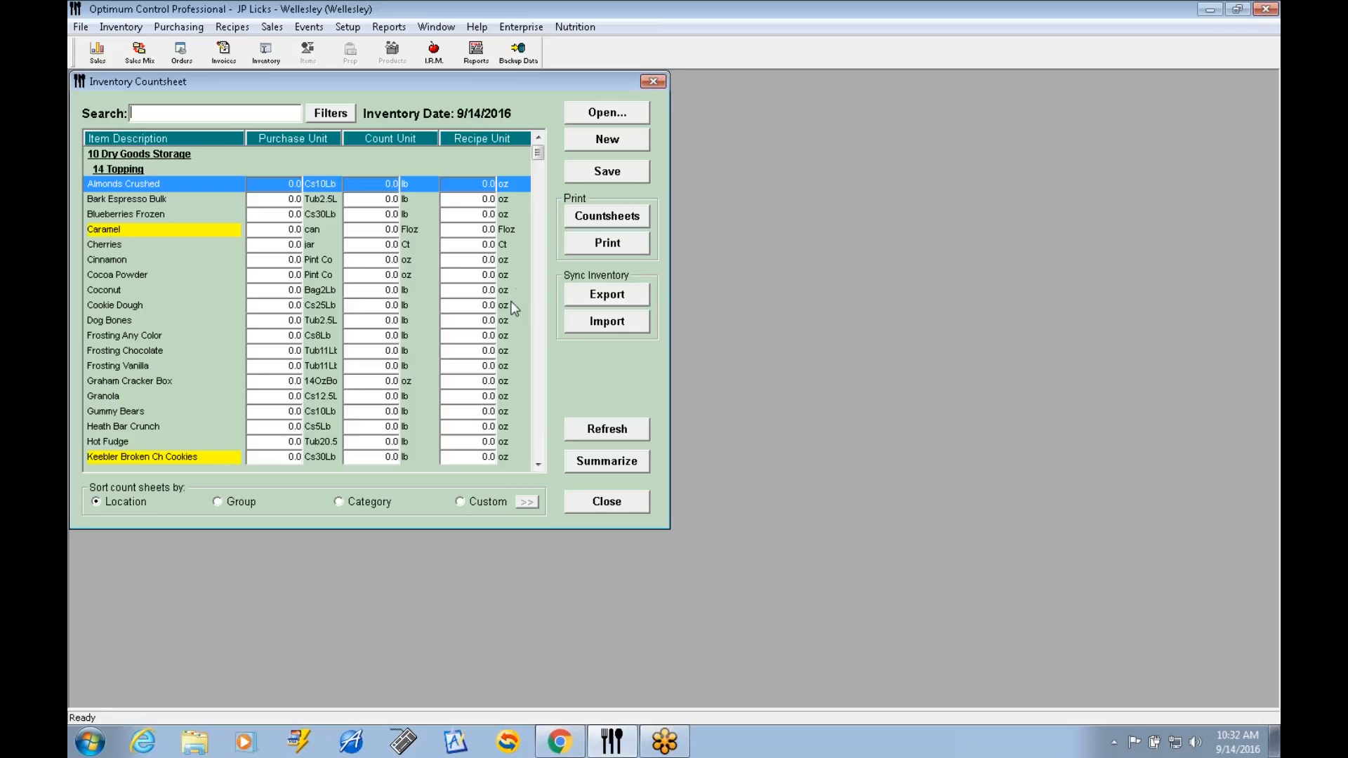
Preview the blank printable count sheets for the inventory and close the preview.
click(614, 216)
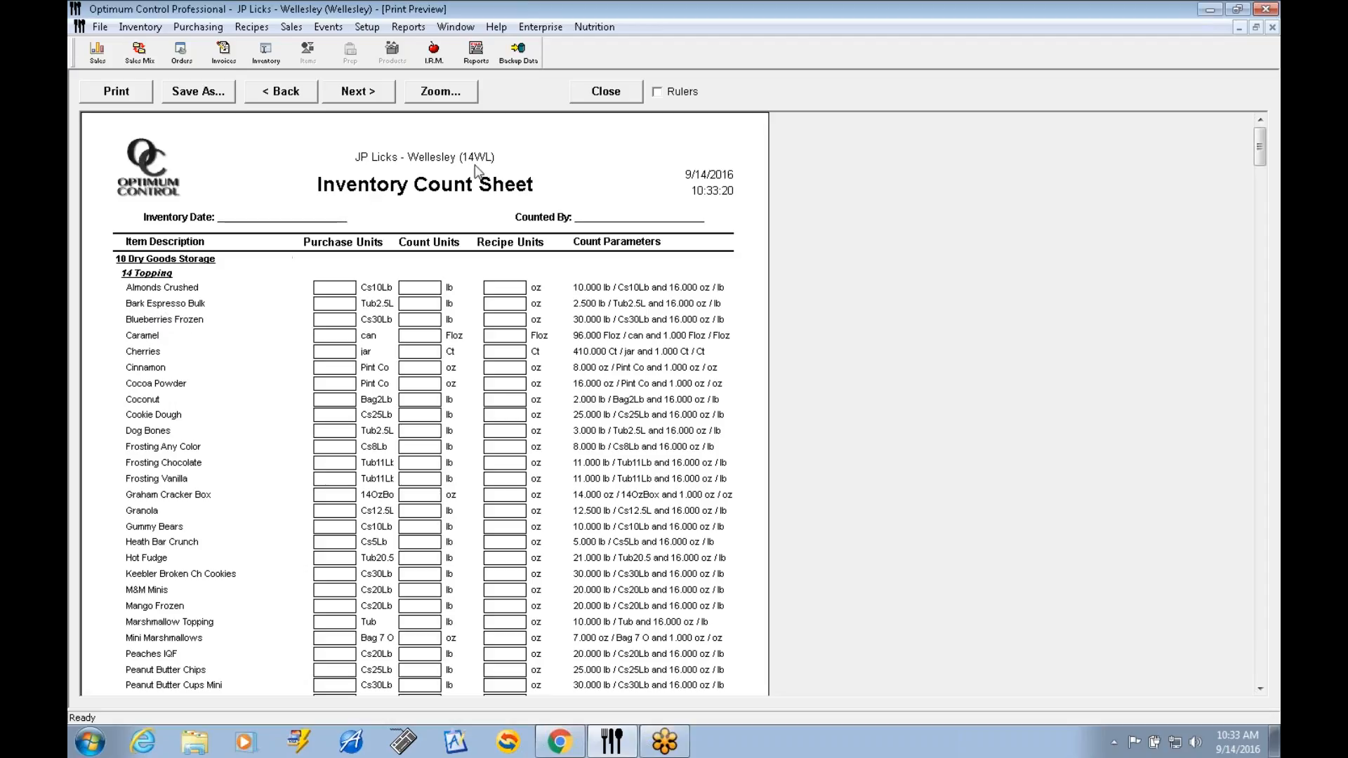
click(605, 92)
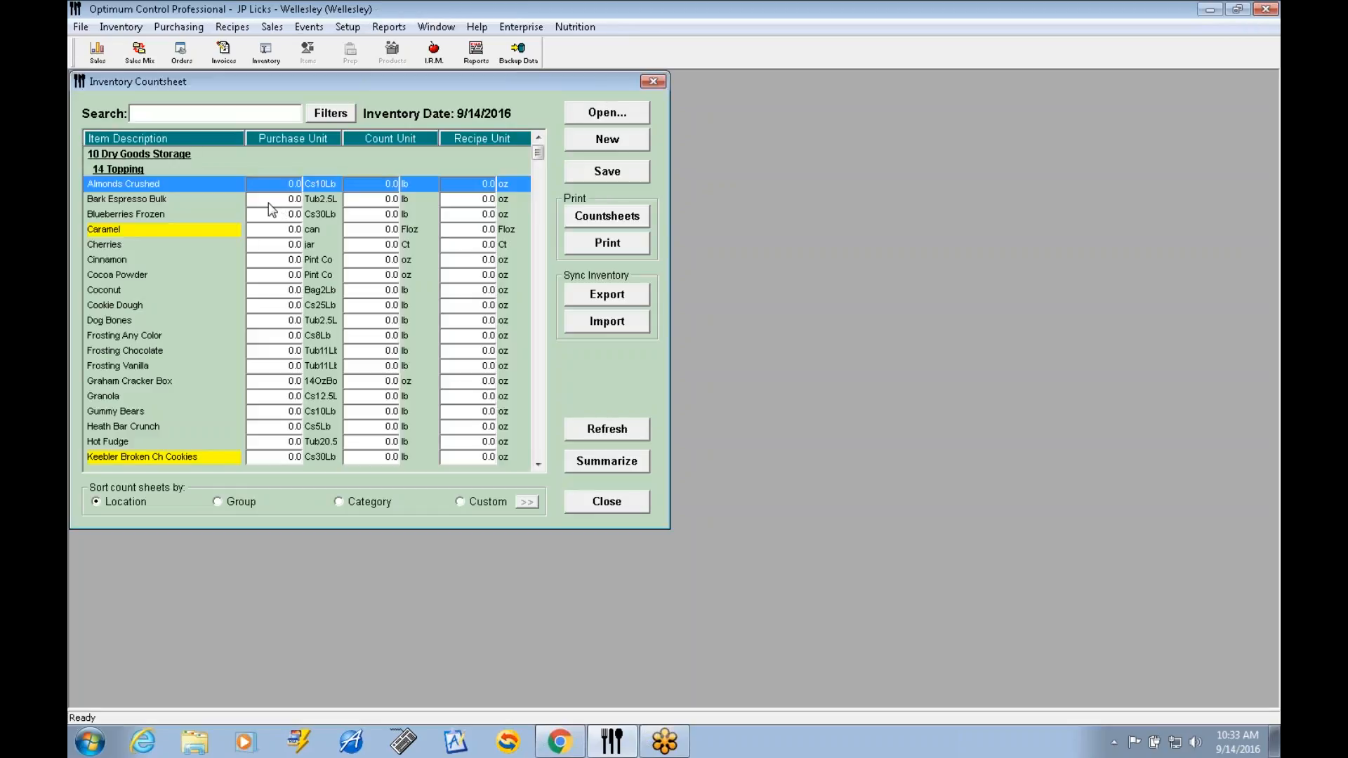
Enter counts of 1 purchase unit and 3 lb for Almonds Crushed, and 0.5 purchase unit for Bark Espresso Bulk.
text(1)
click(367, 180)
text(3)
click(285, 204)
text(1)
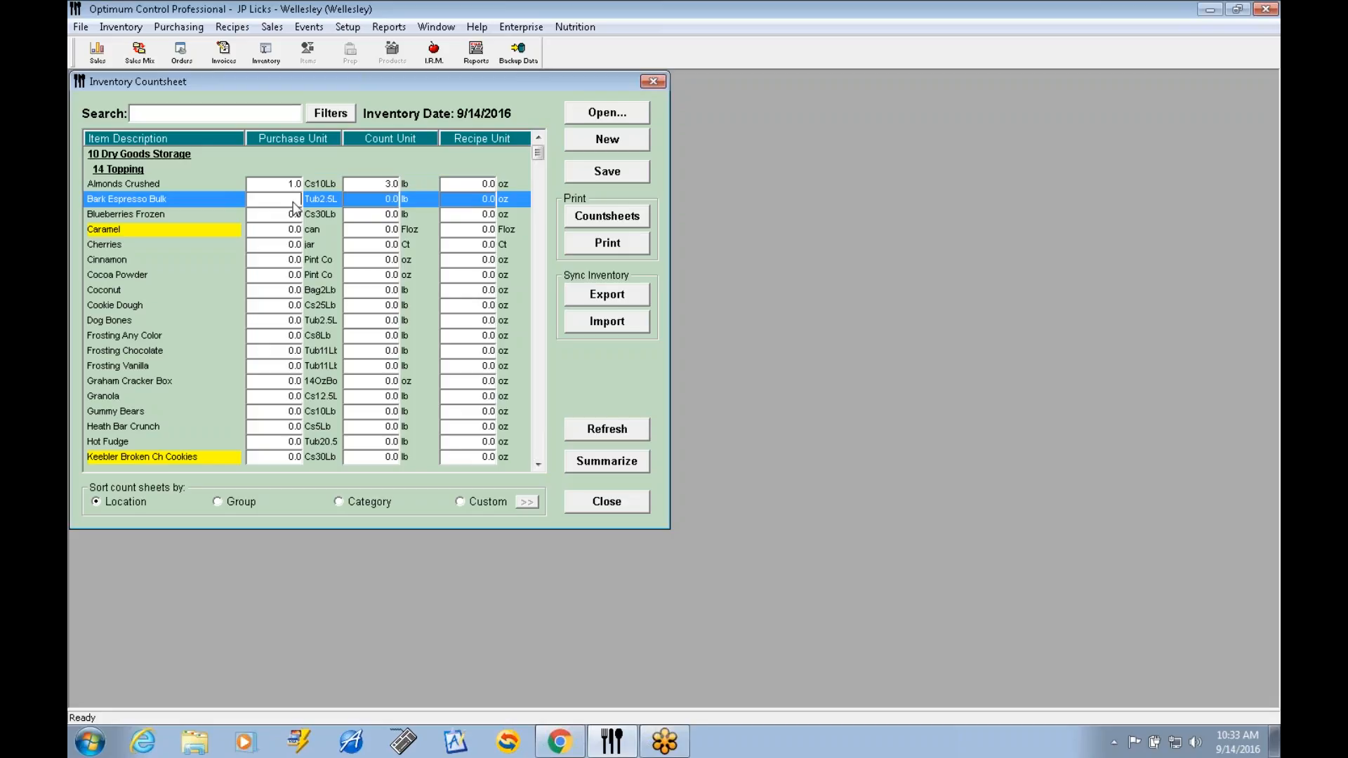
text(.5)
key(Tab)
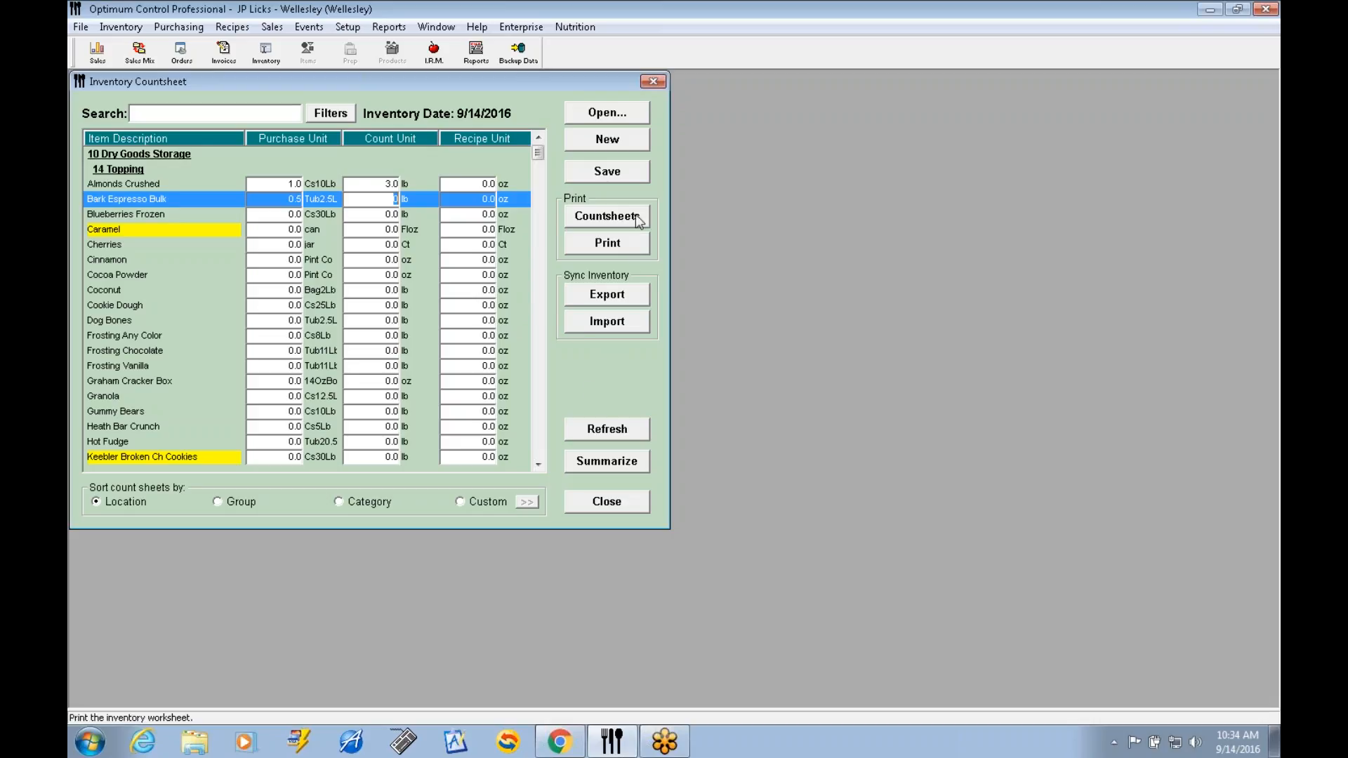
Preview the Inventory Worksheet Report, page through to the total at the end of its last page, and close it.
click(619, 245)
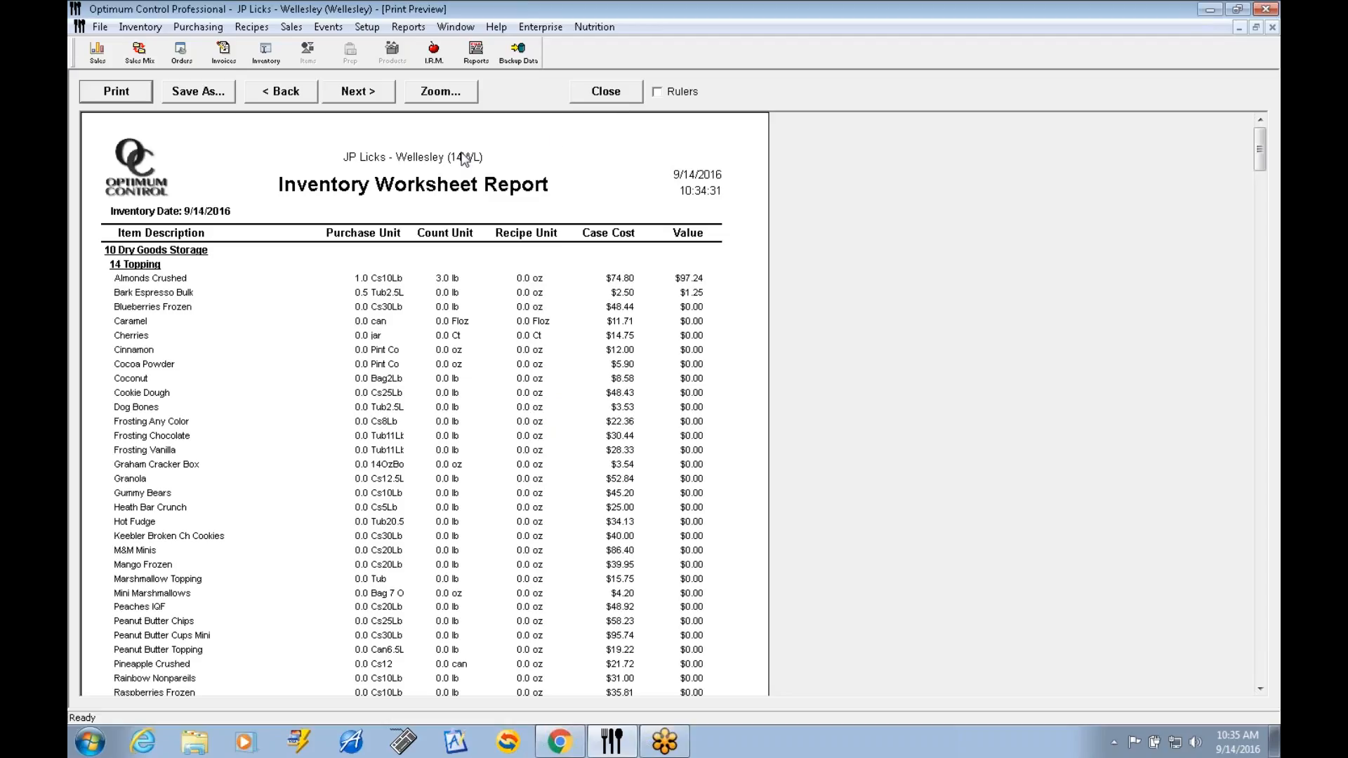
click(366, 92)
click(365, 92)
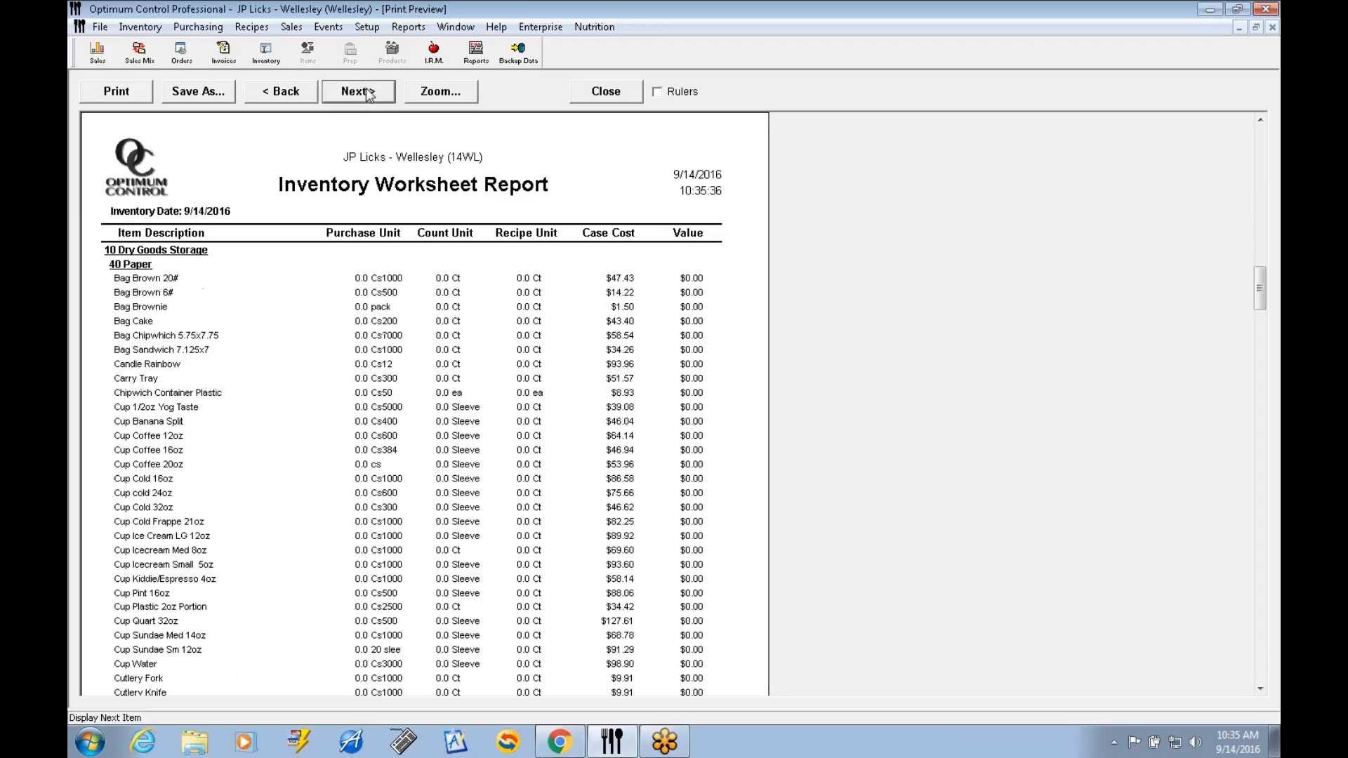
click(366, 92)
click(366, 92)
click(365, 92)
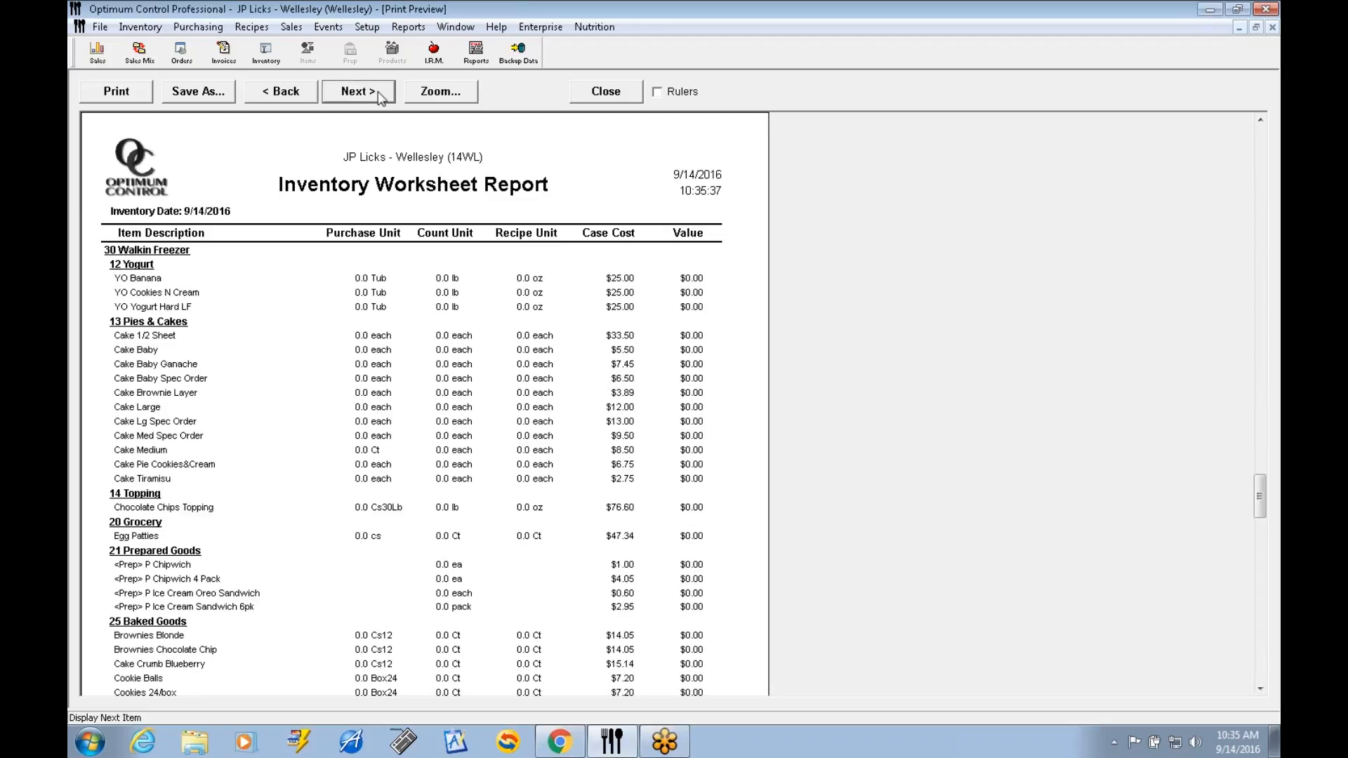
click(377, 93)
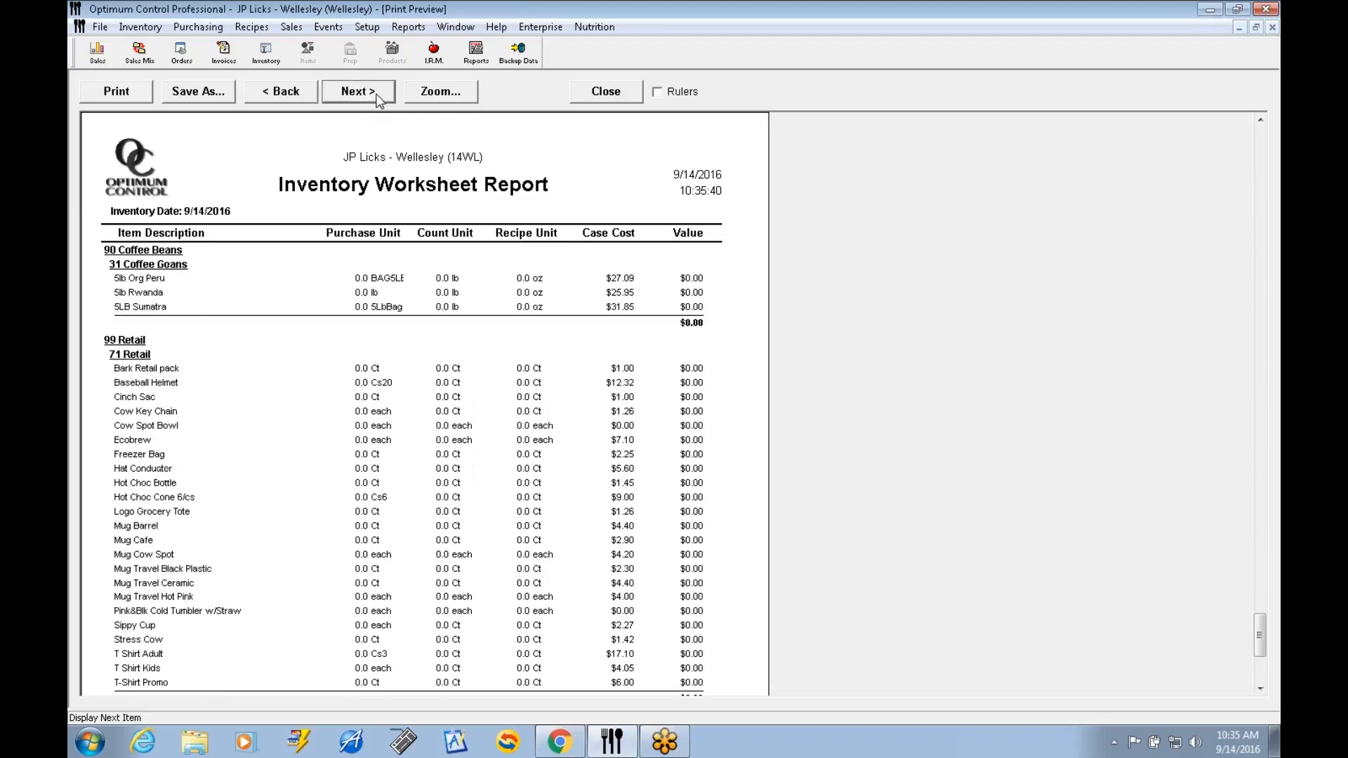
click(376, 93)
click(376, 93)
click(376, 93)
click(1260, 689)
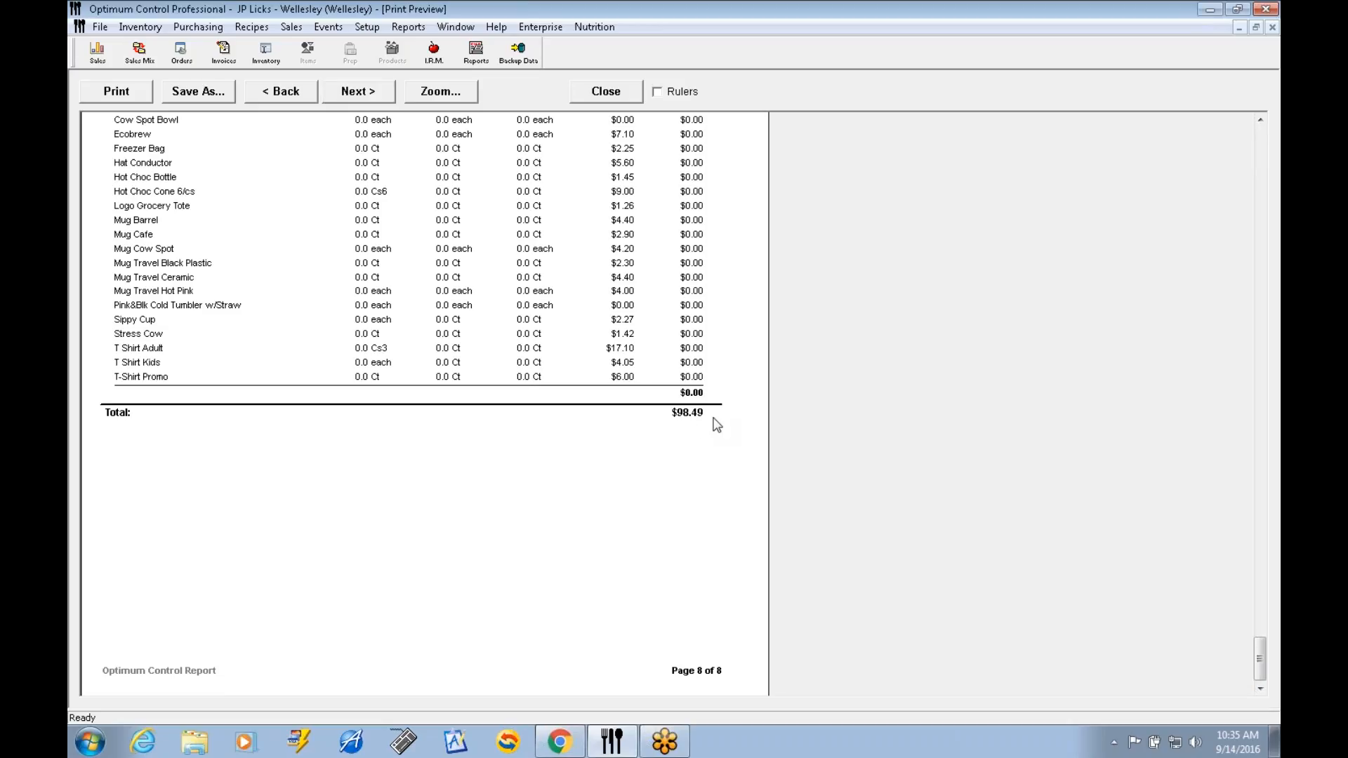
click(606, 92)
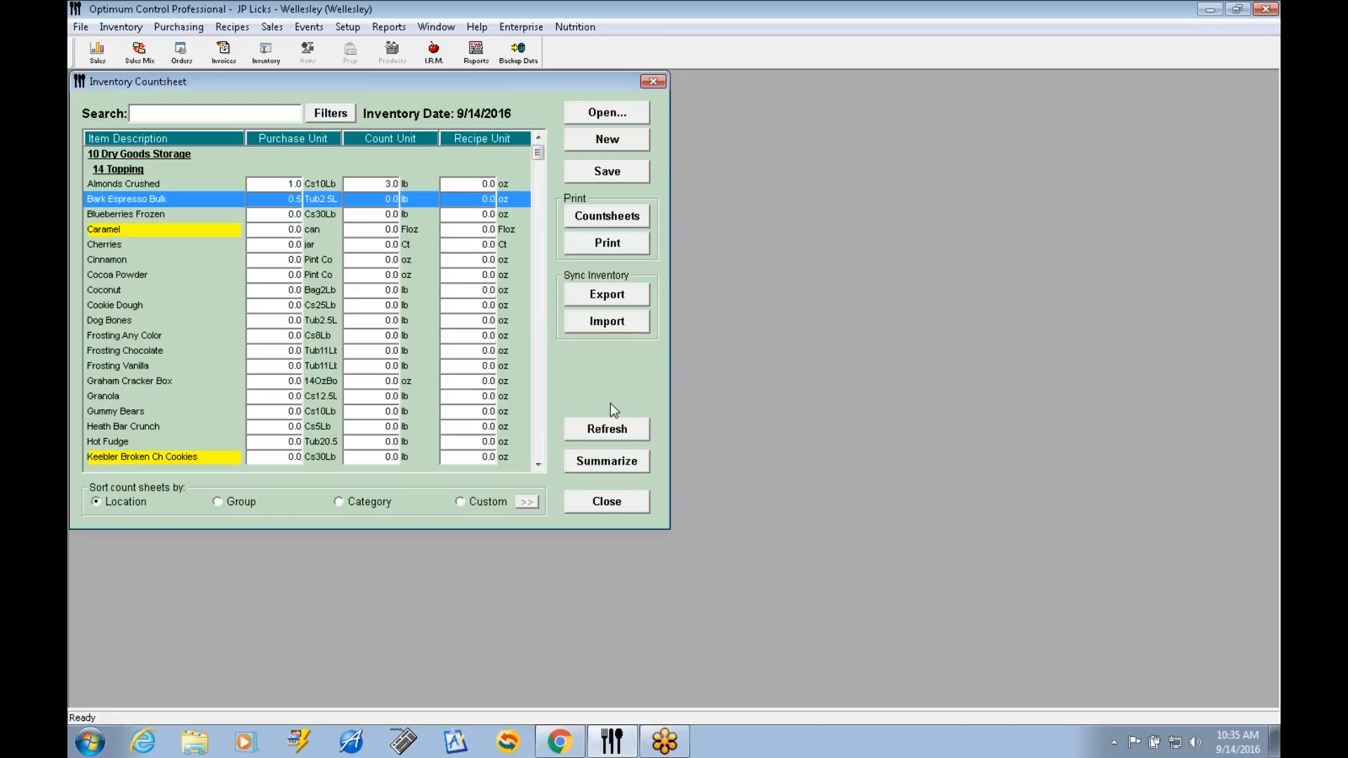
Summarize the inventory, confirming that invoices, sales mix, daily sales and waste are all entered to date.
click(618, 464)
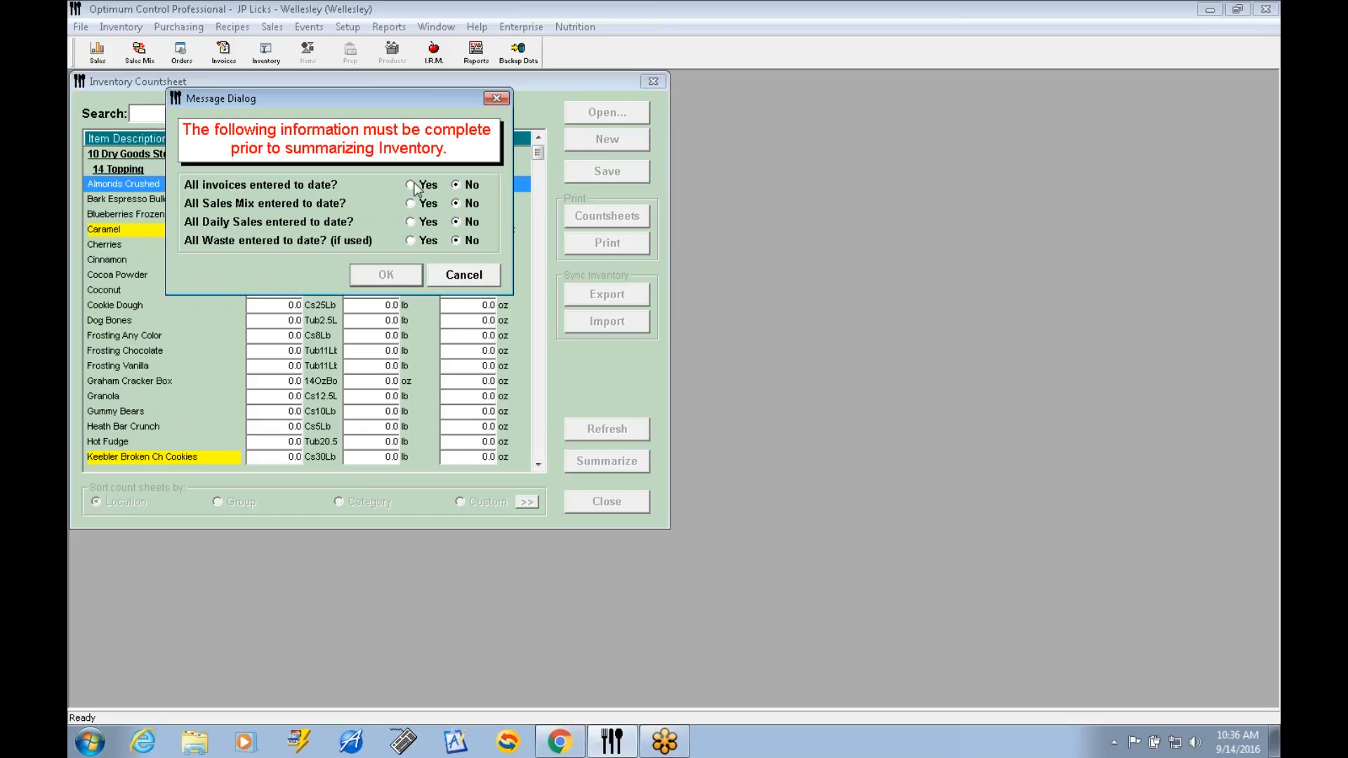
click(412, 222)
click(410, 222)
click(456, 223)
click(411, 223)
click(397, 273)
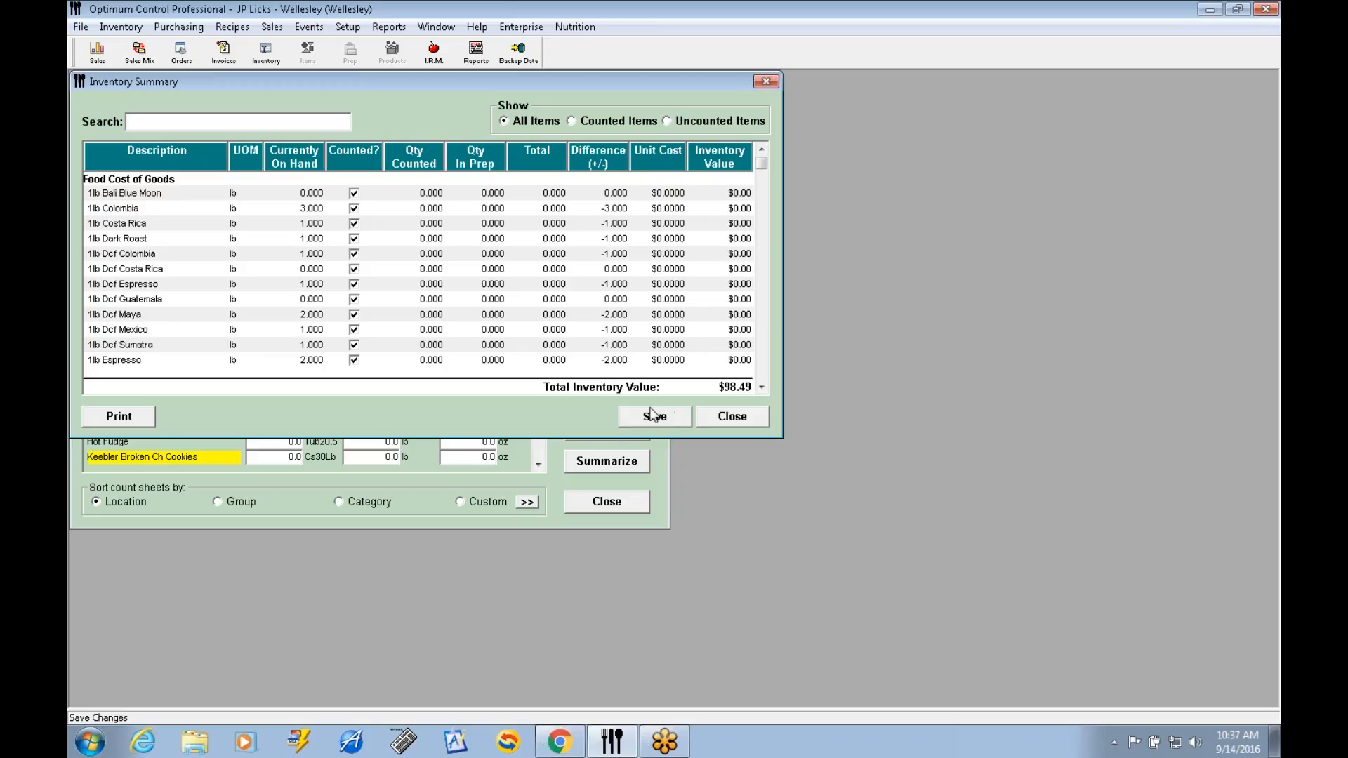
Close the inventory summary and the countsheet, declining to finalize the inventory.
click(730, 418)
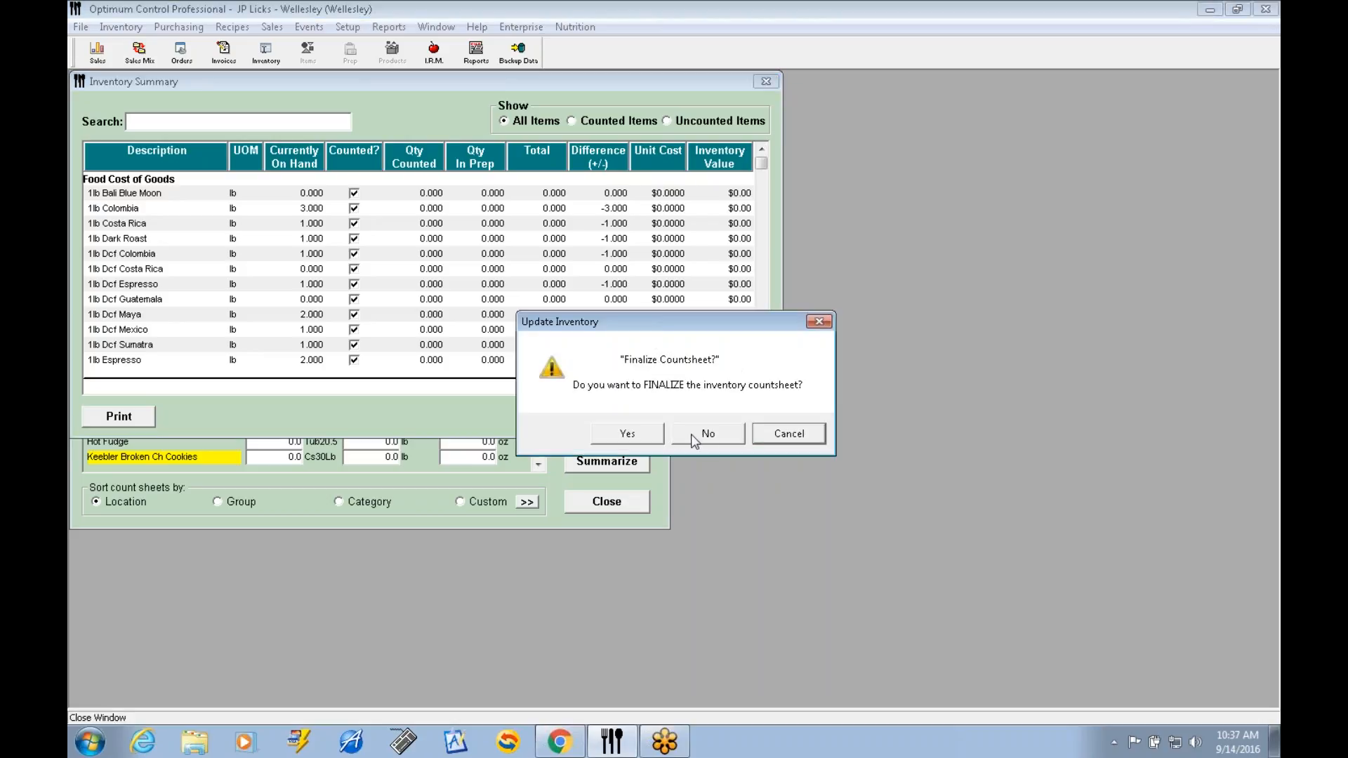
click(708, 435)
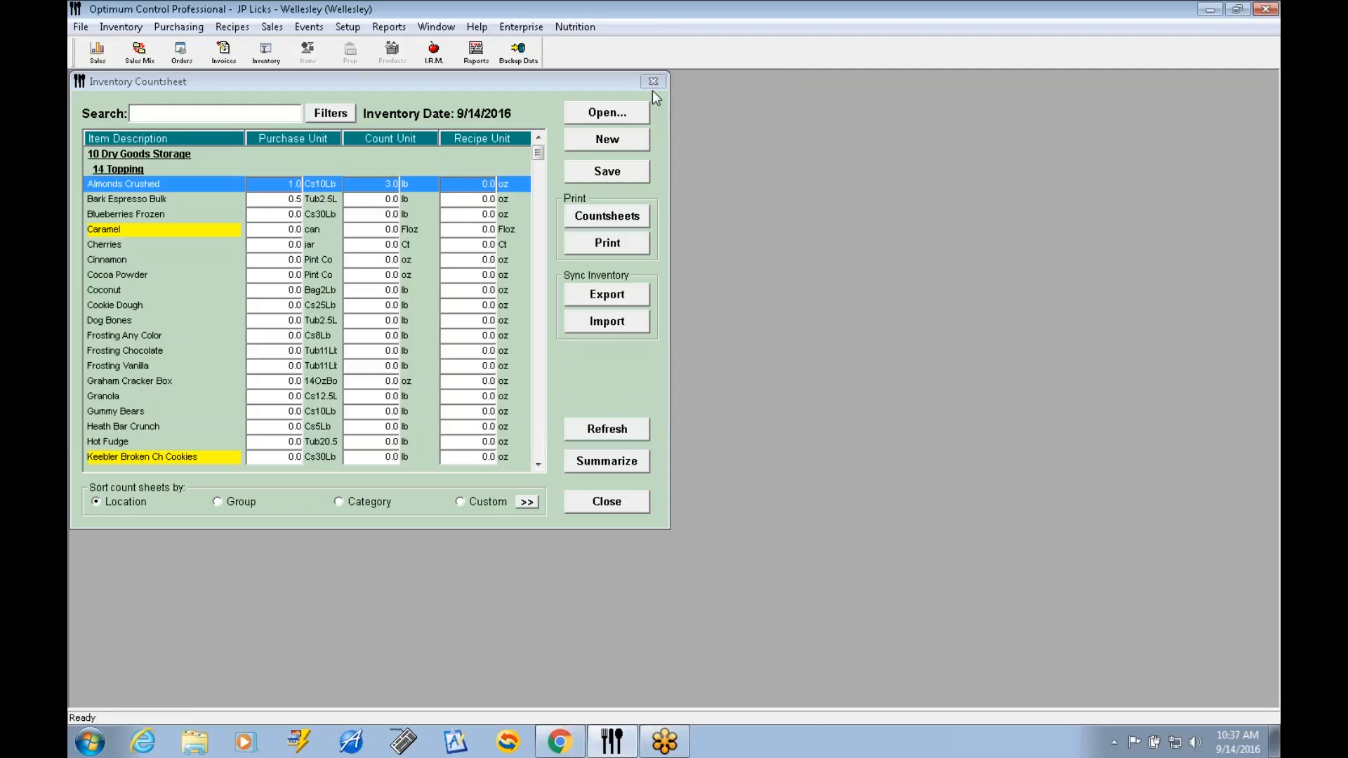
click(601, 504)
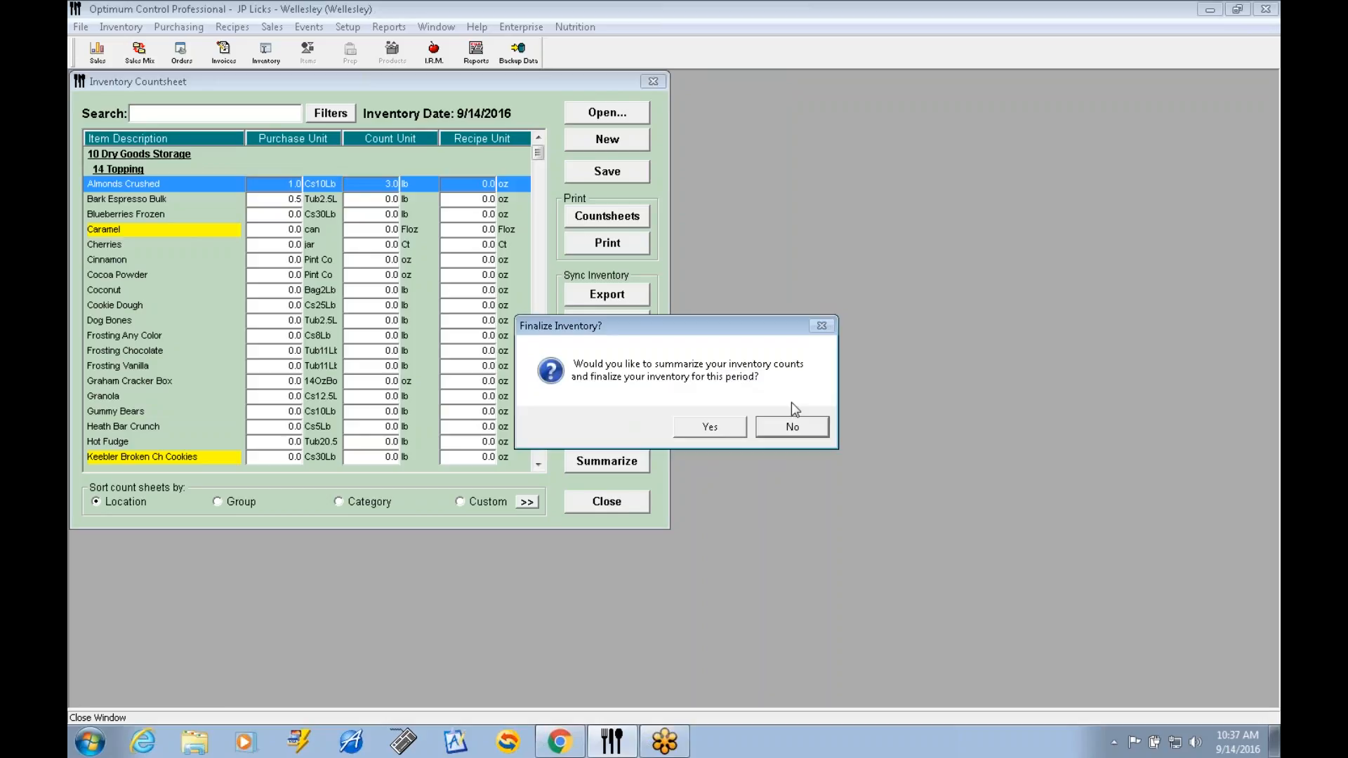
click(820, 427)
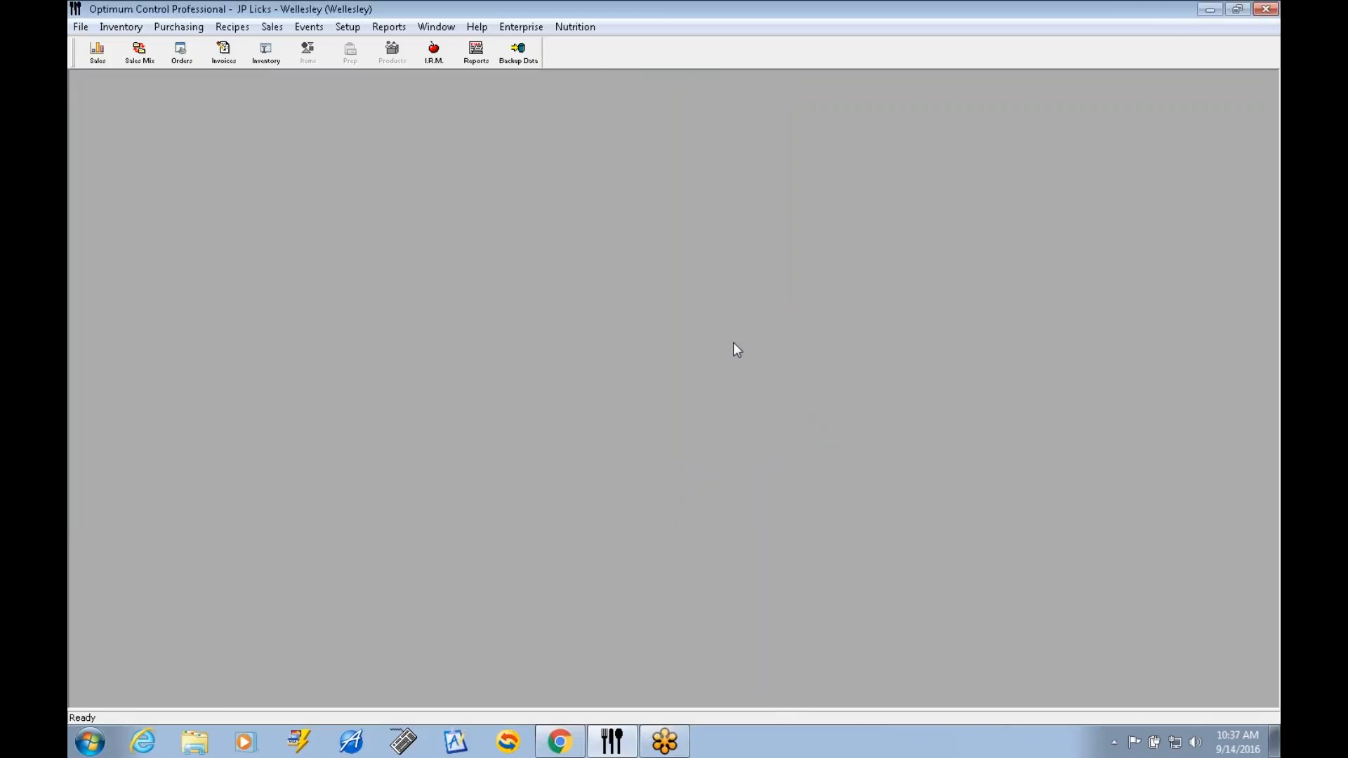
Delete the 9/14/2016 inventory from the inventory list, entering the displayed confirmation code to confirm.
click(265, 54)
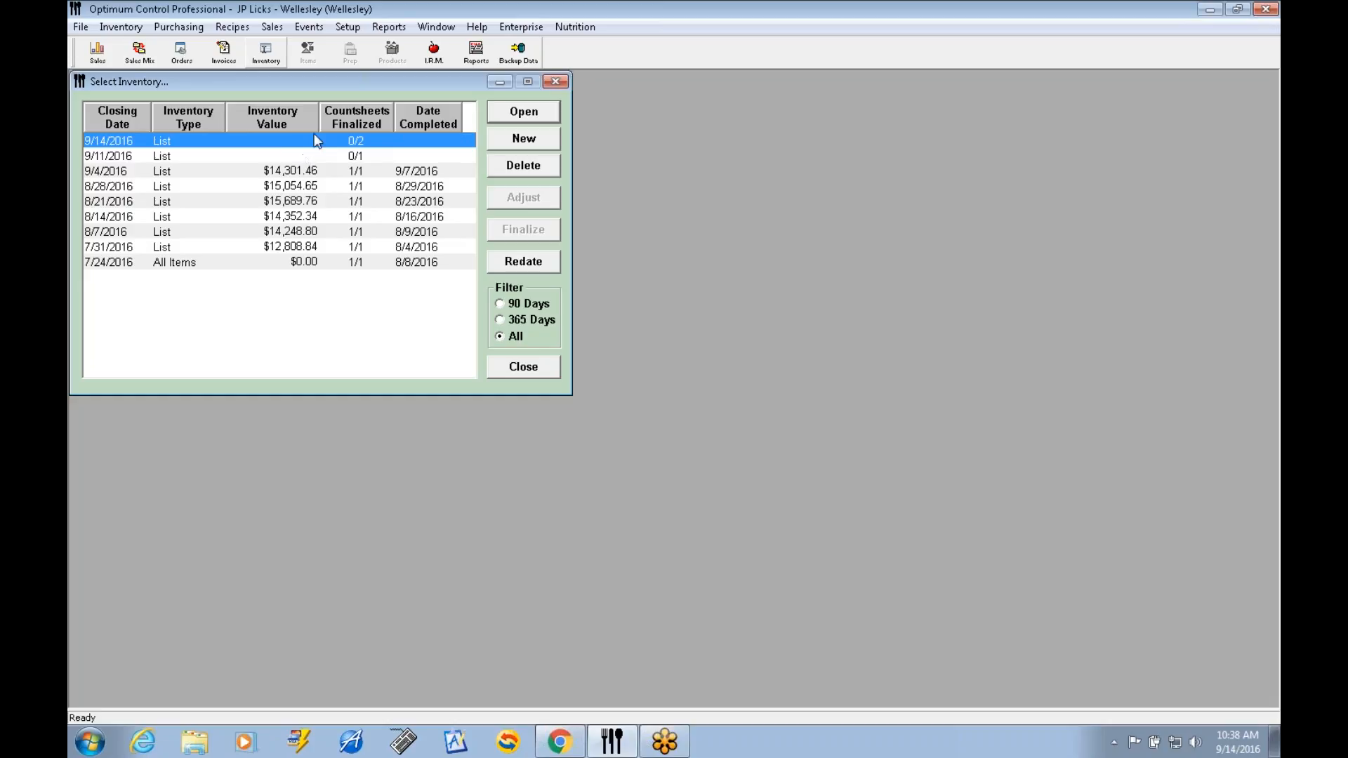
click(533, 168)
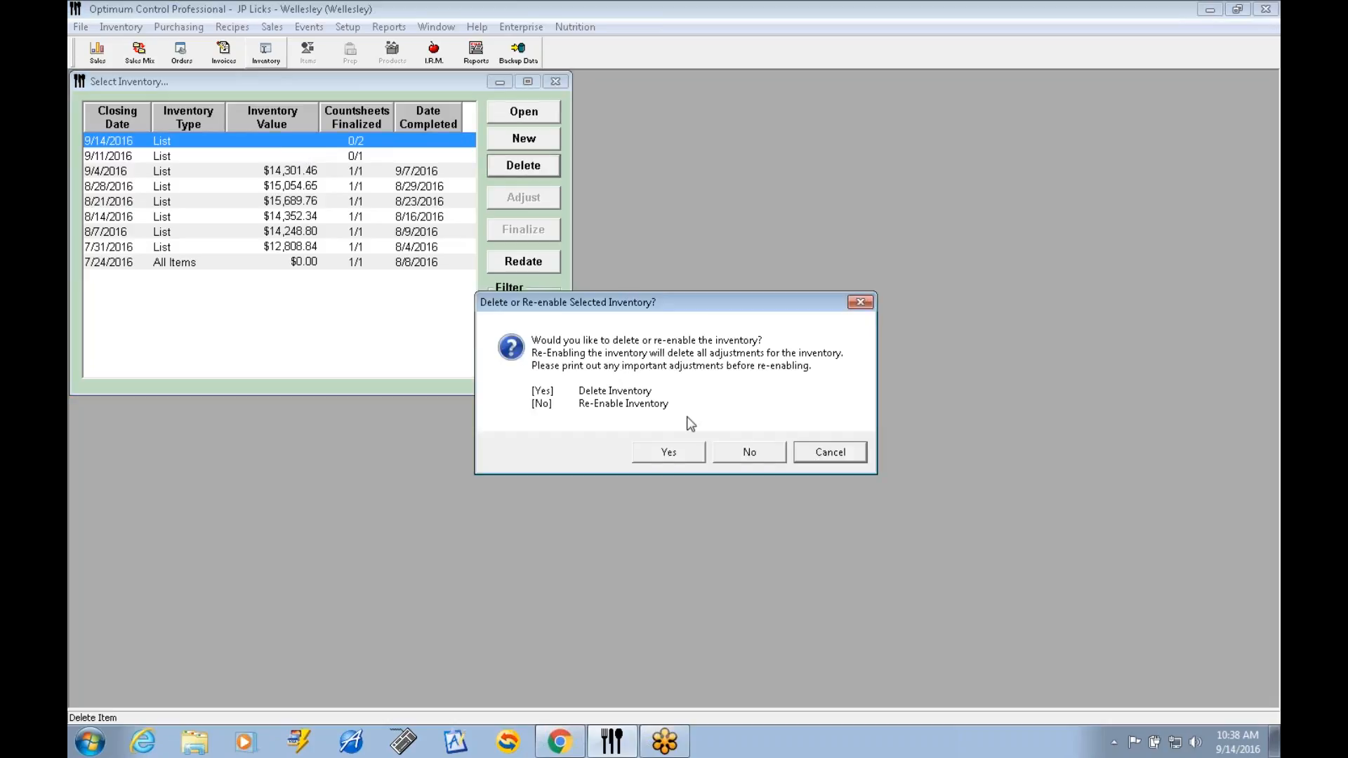
click(669, 454)
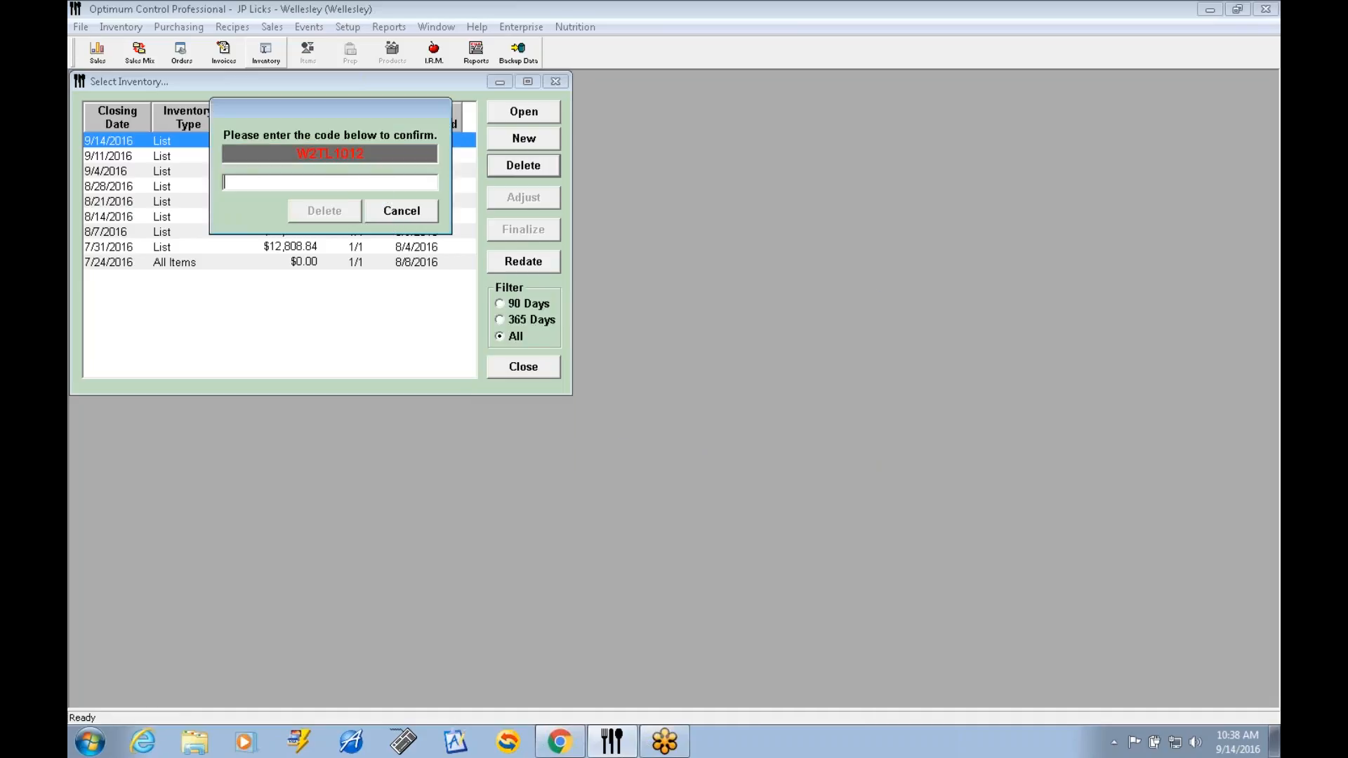
text(W2TL1012)
click(331, 212)
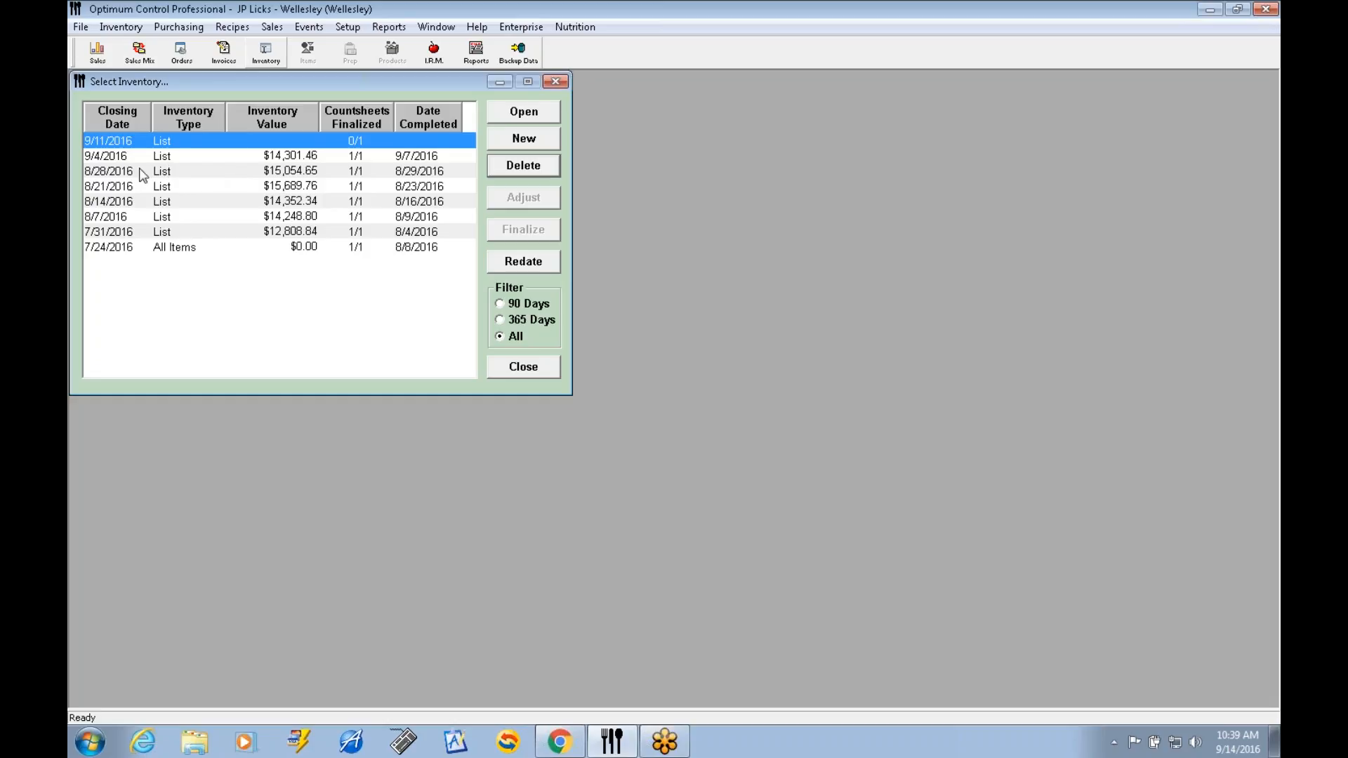
Select the 9/4/2016 inventory, then close the inventory list and open Export Accounting Data.
click(121, 159)
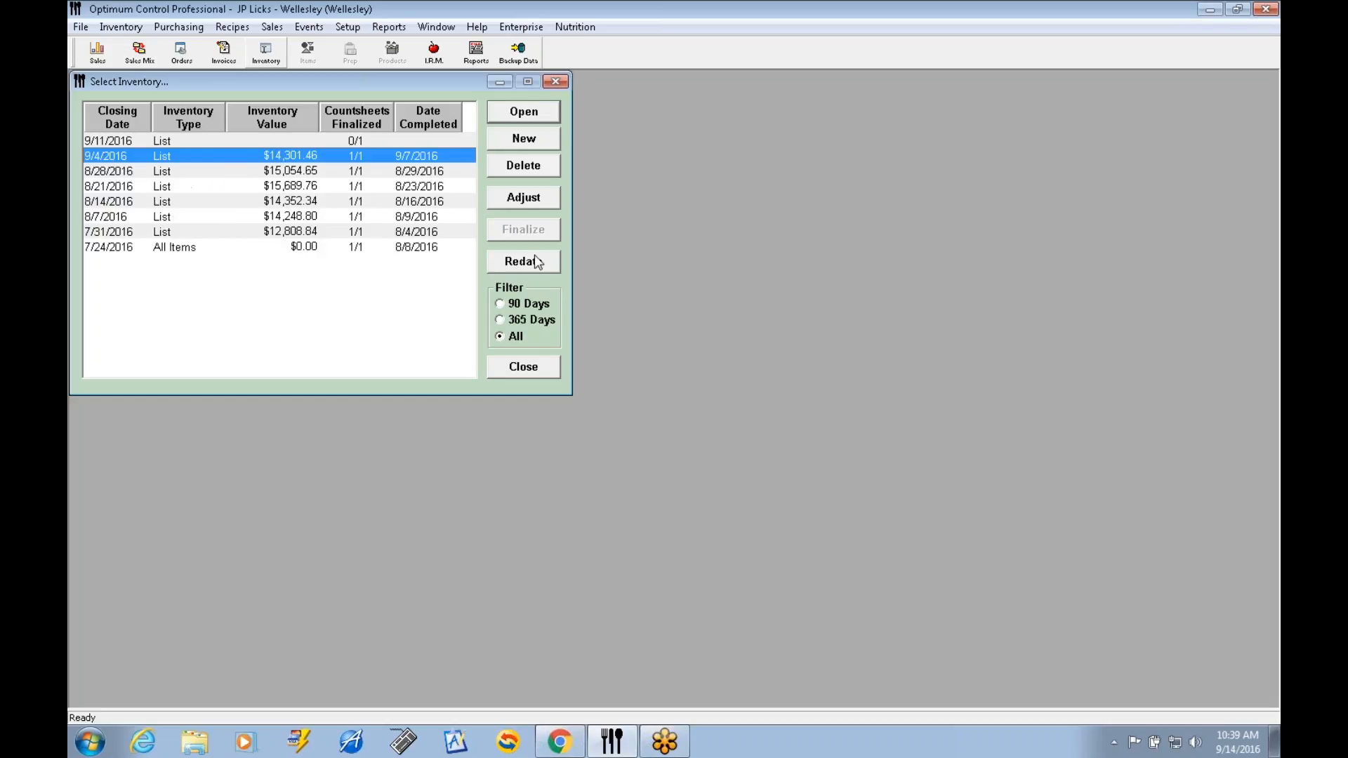
click(524, 368)
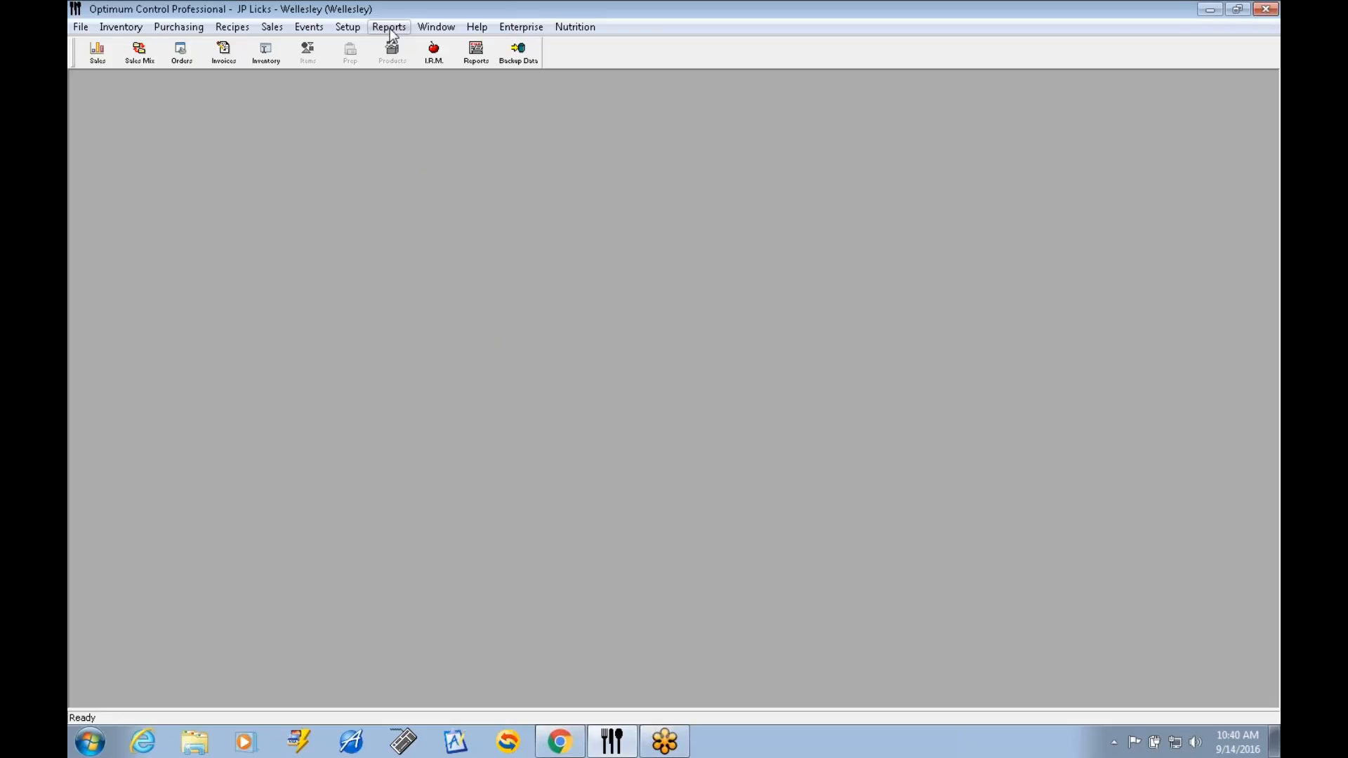
click(390, 27)
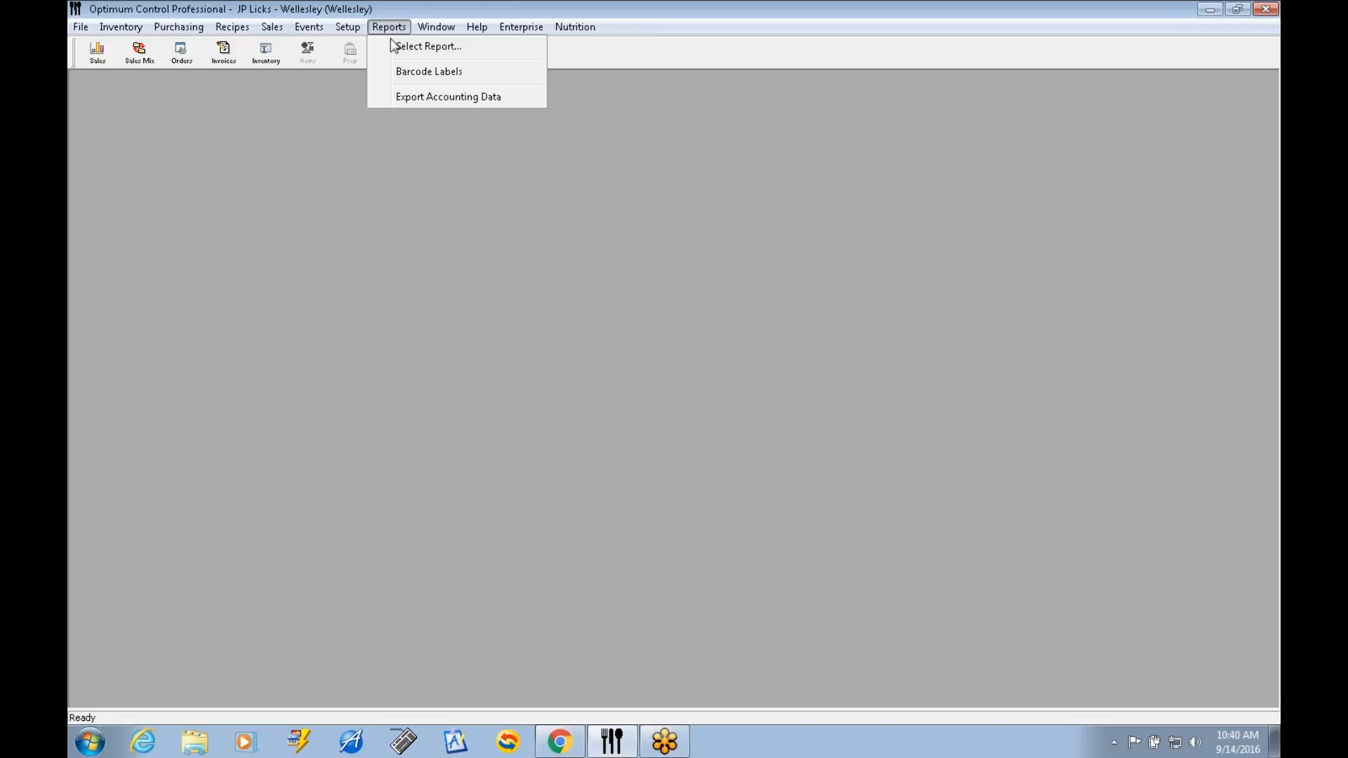
click(446, 102)
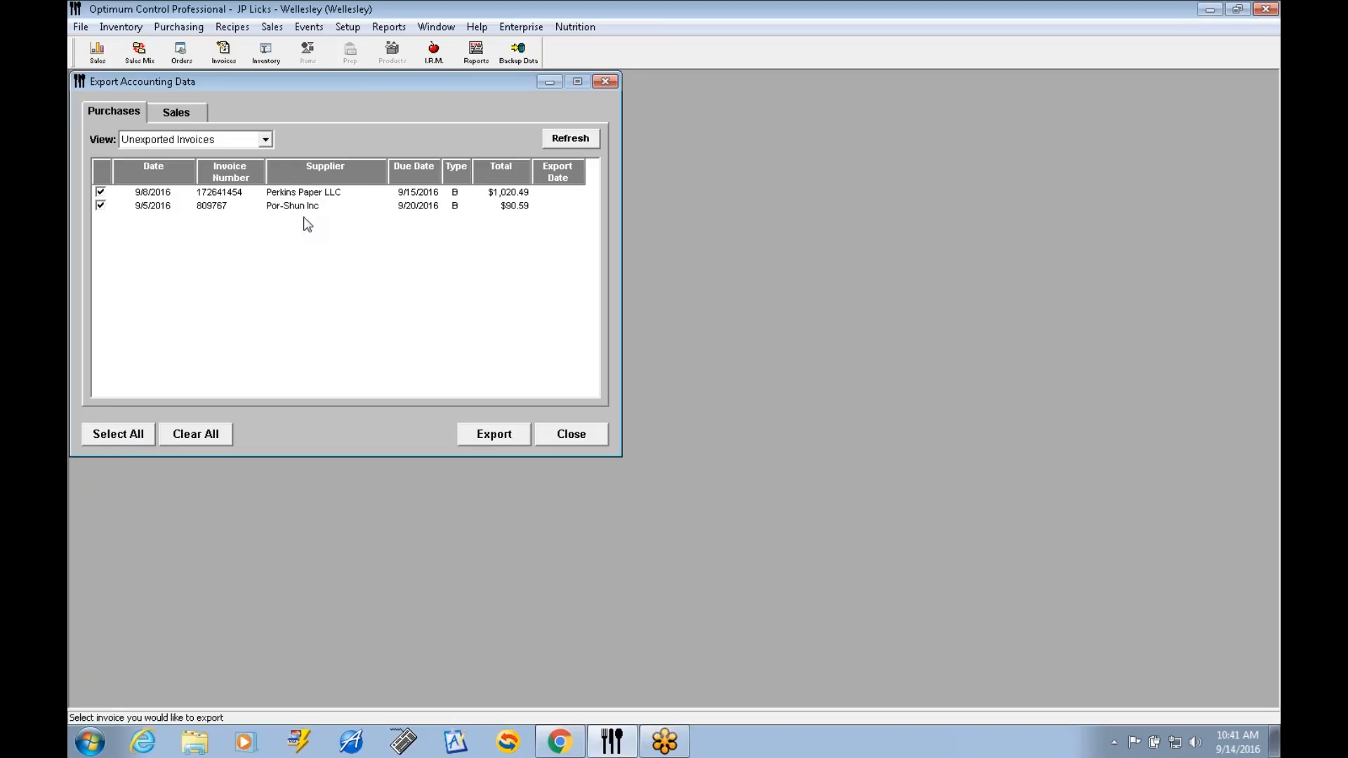
View the exported purchase invoices and all invoices in turn, and return the list to Unexported Invoices.
click(266, 141)
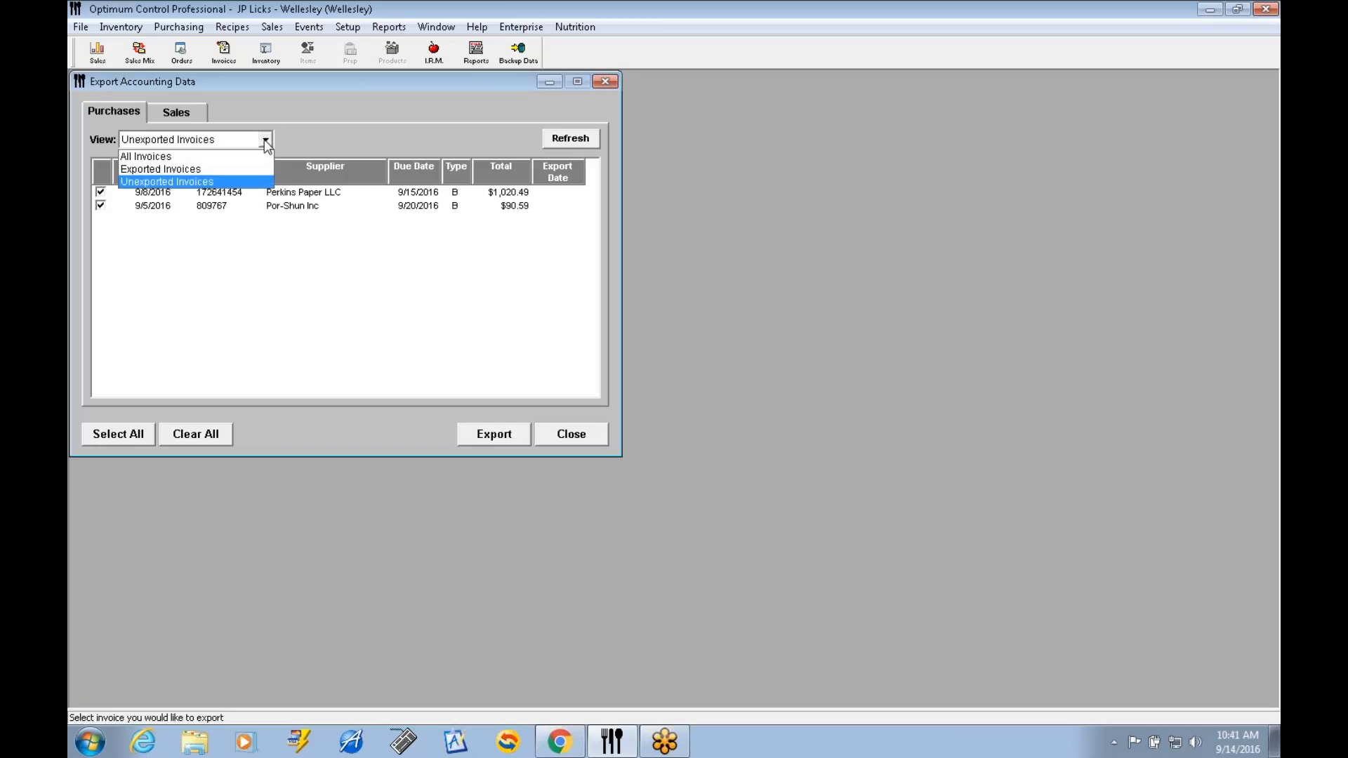
click(188, 171)
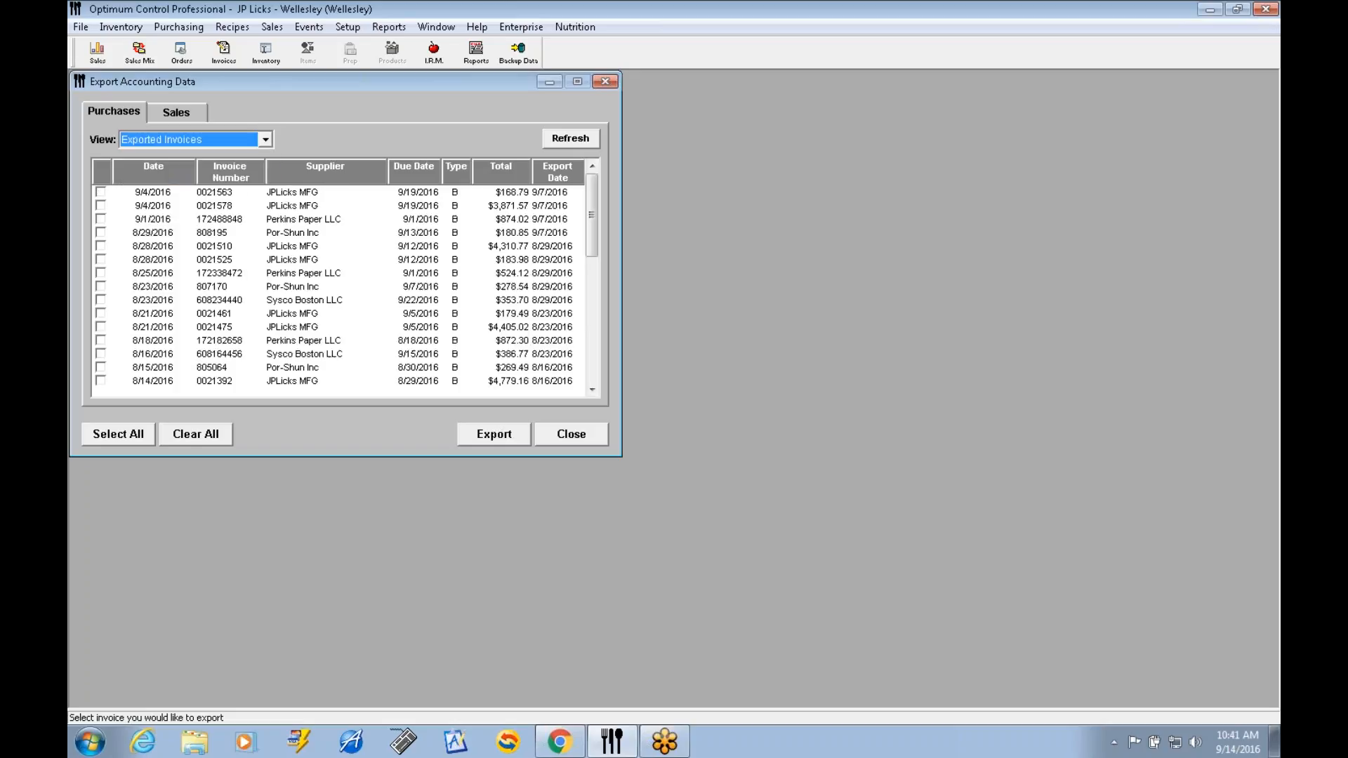
click(265, 140)
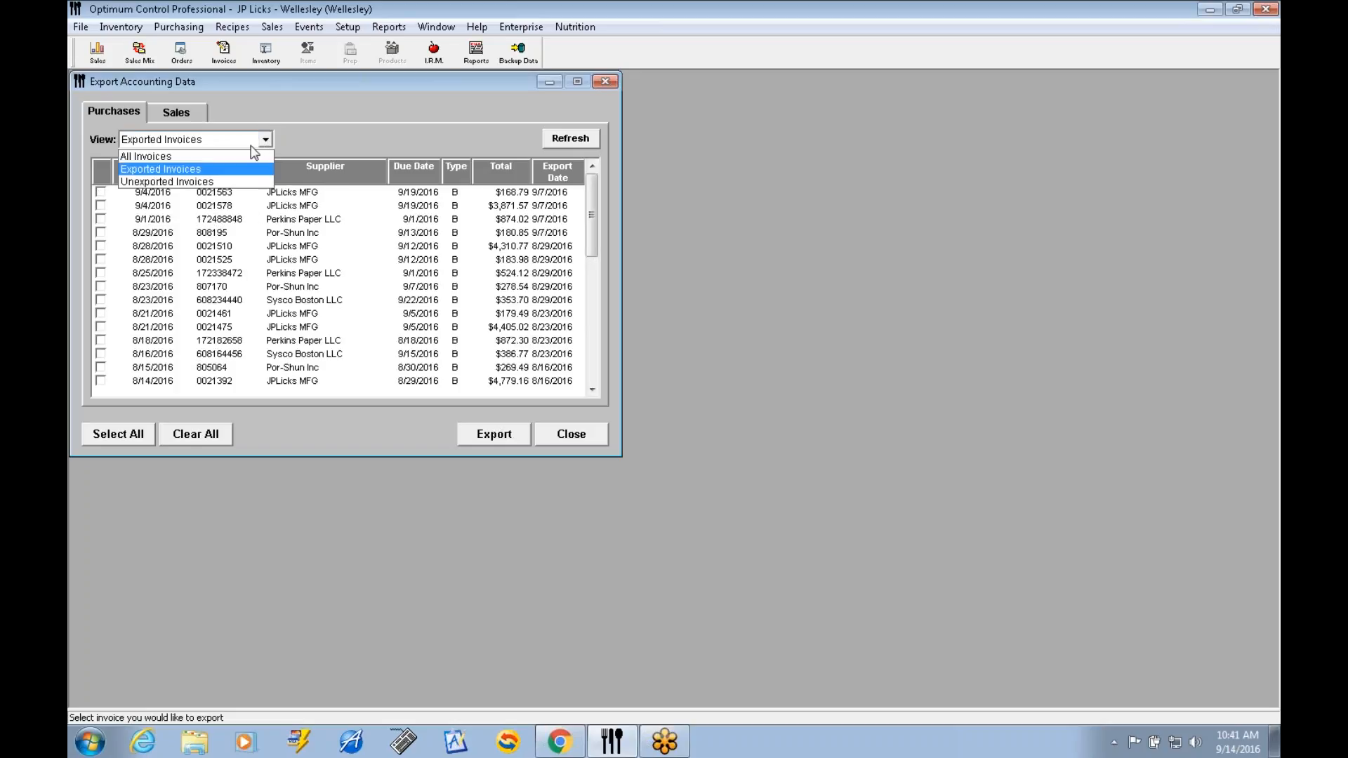
click(209, 158)
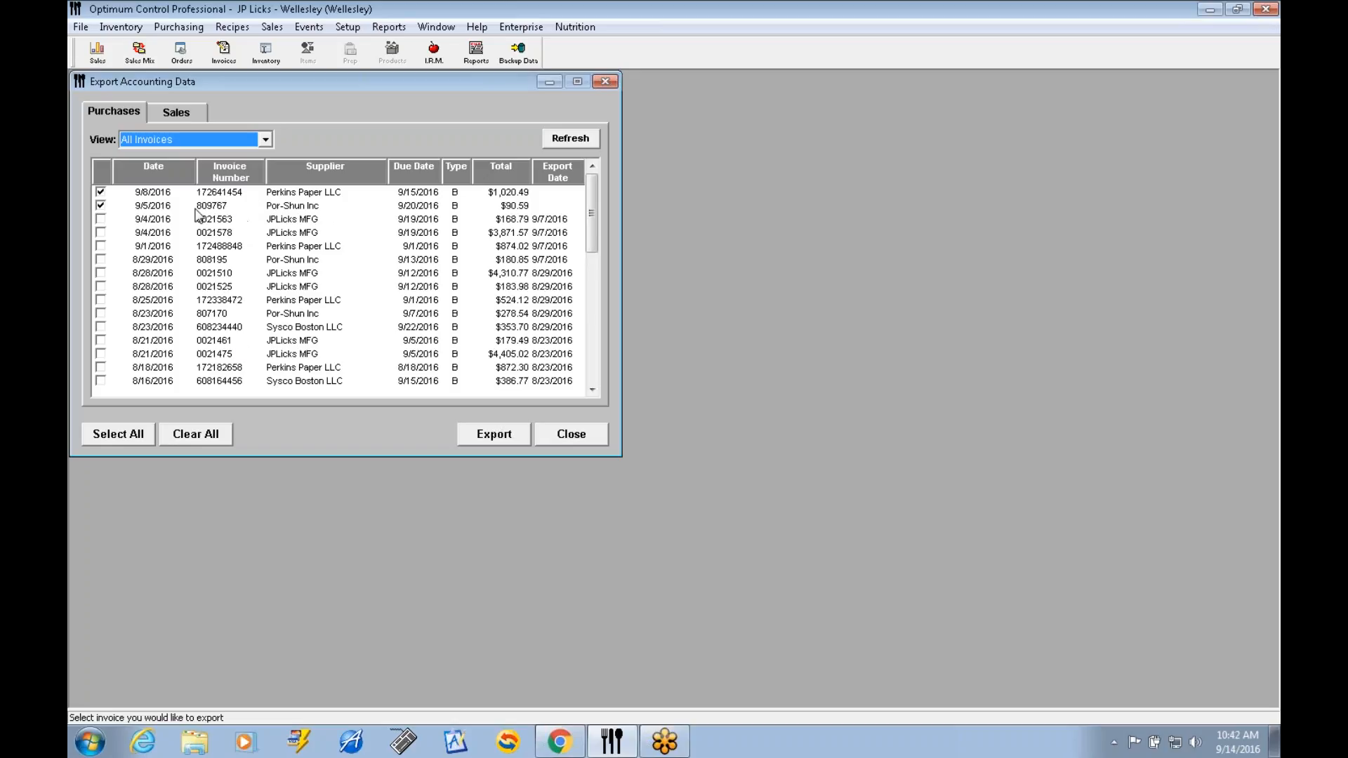
click(265, 141)
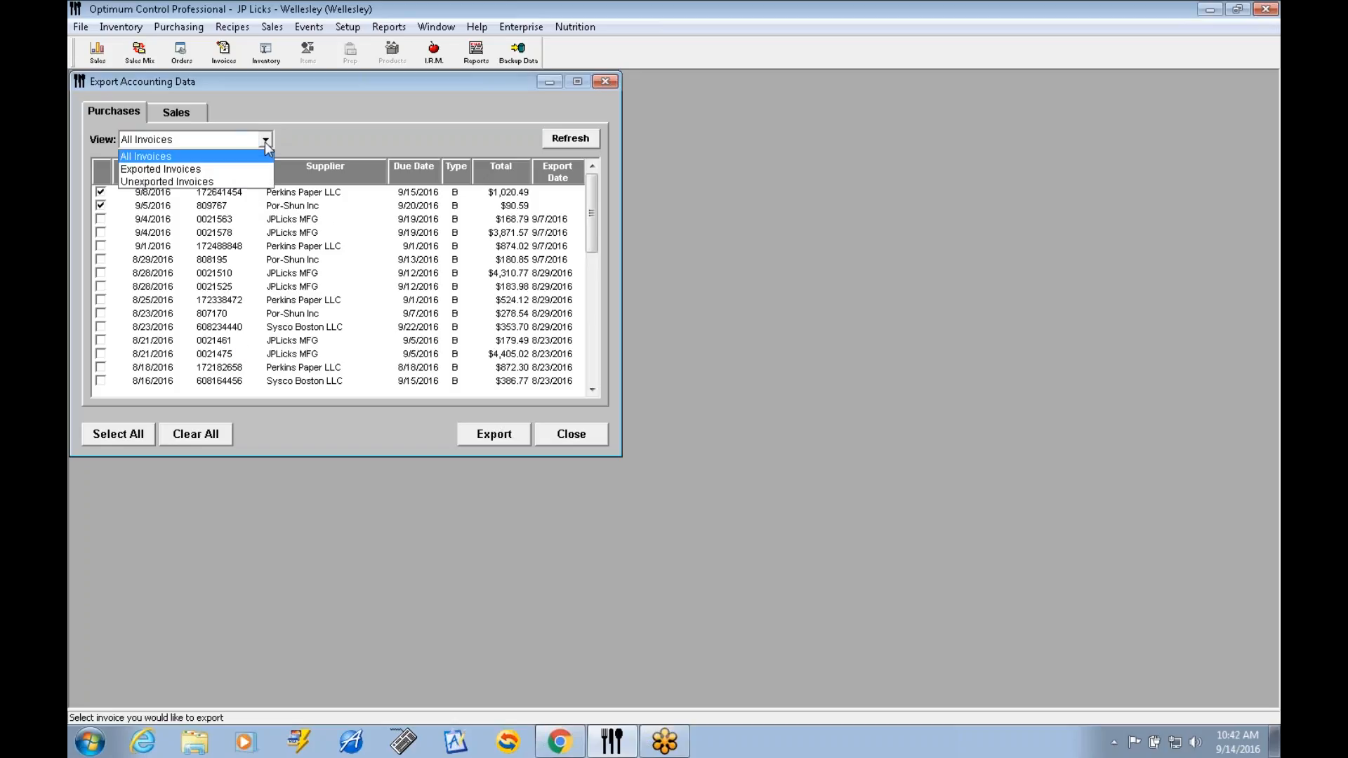
click(208, 184)
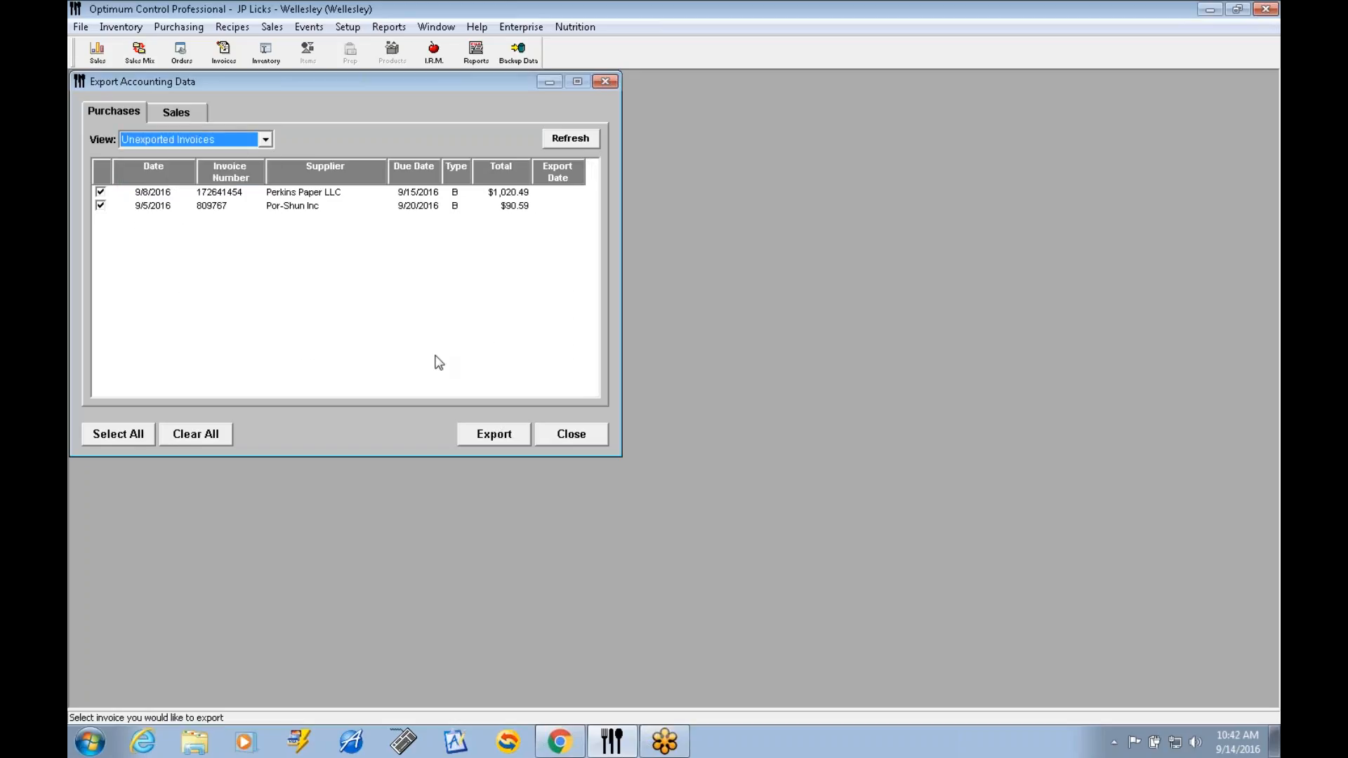
Choose 14-APExport.csv in the APExport folder as the export file for the unexported invoices, and cancel the export.
click(496, 434)
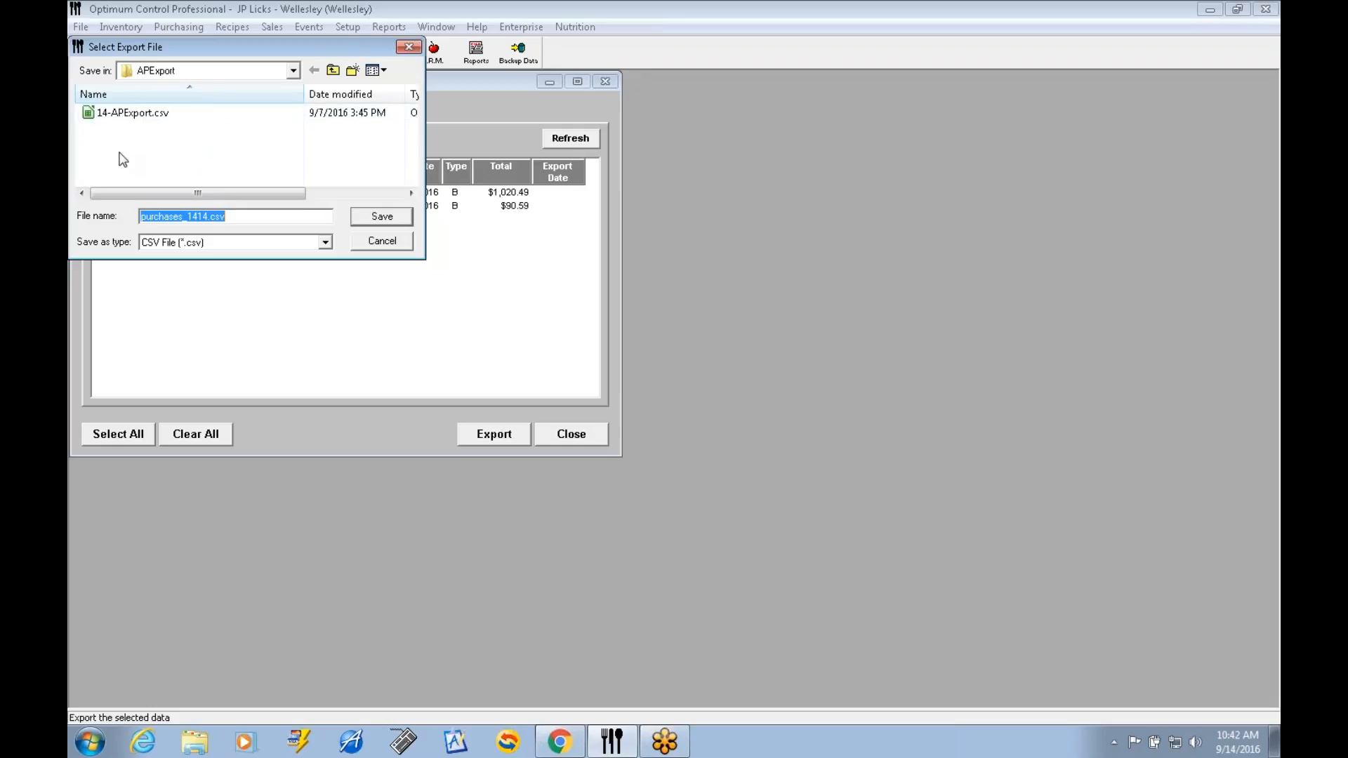
click(128, 116)
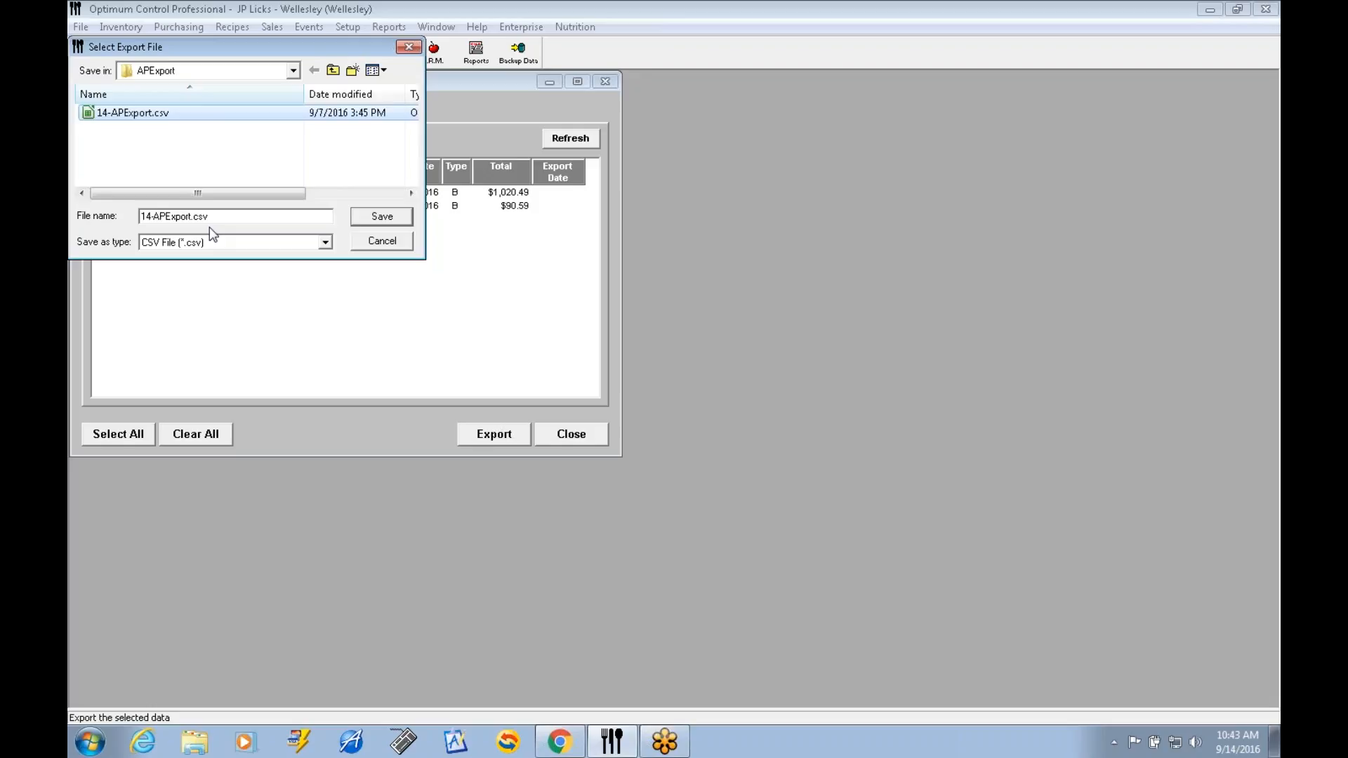
click(386, 242)
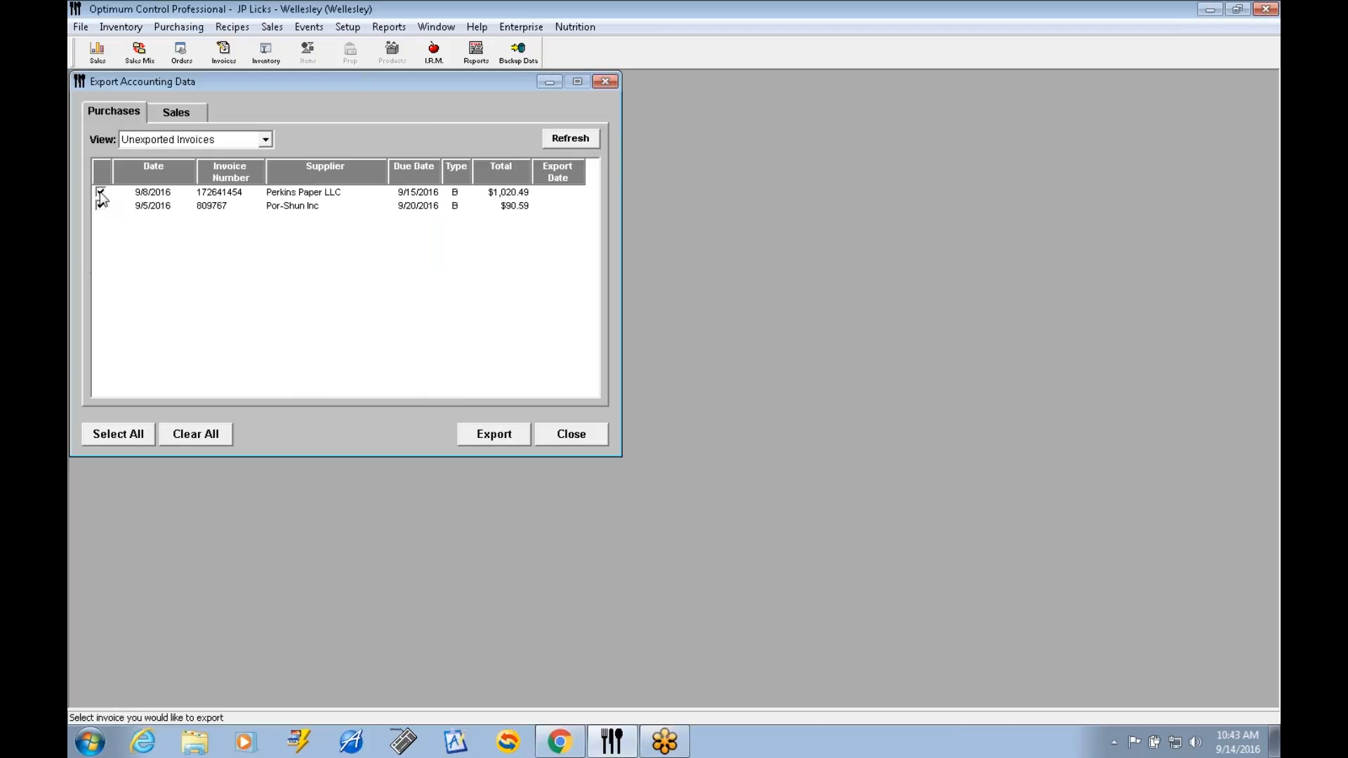
Export the selected unexported invoices to 14-APExport.csv in the APExport folder, replacing the existing file, and view and close the export recap.
click(513, 435)
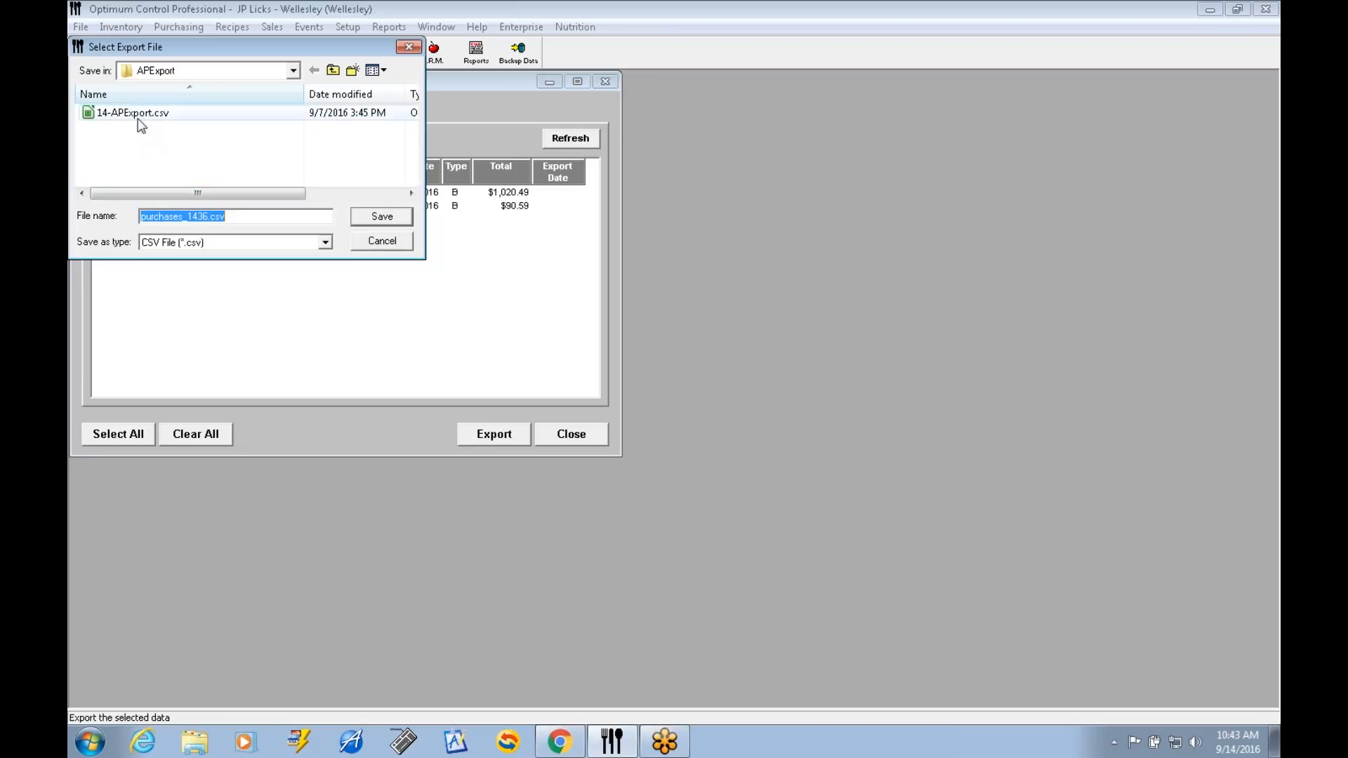
click(138, 118)
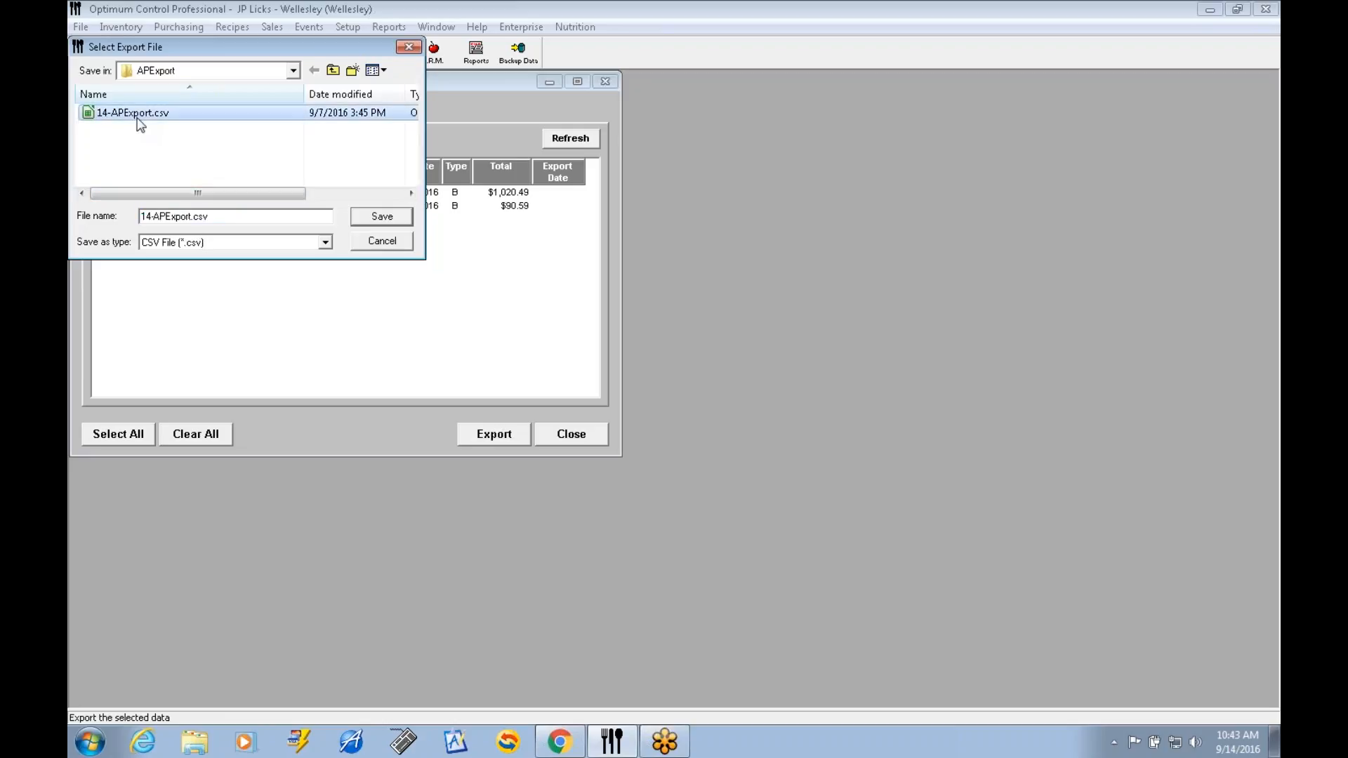
click(379, 218)
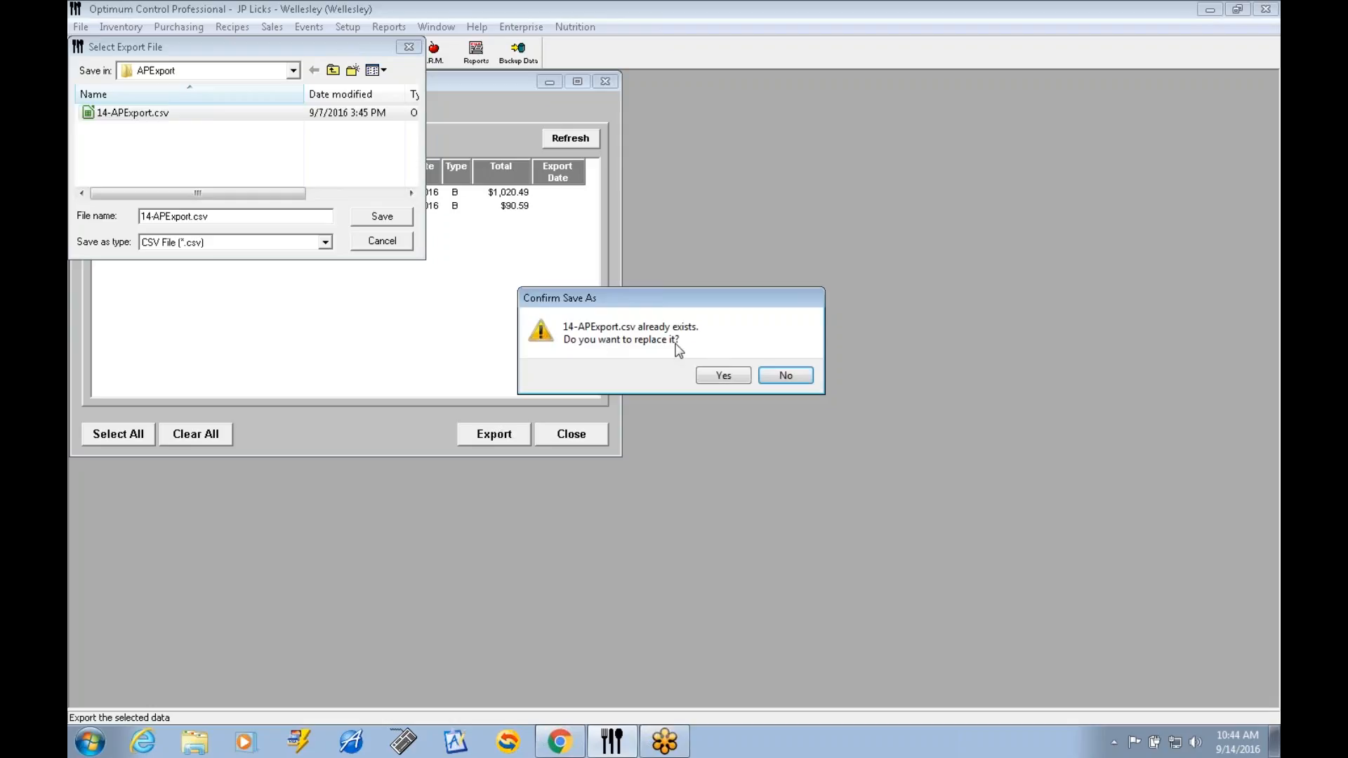
click(724, 377)
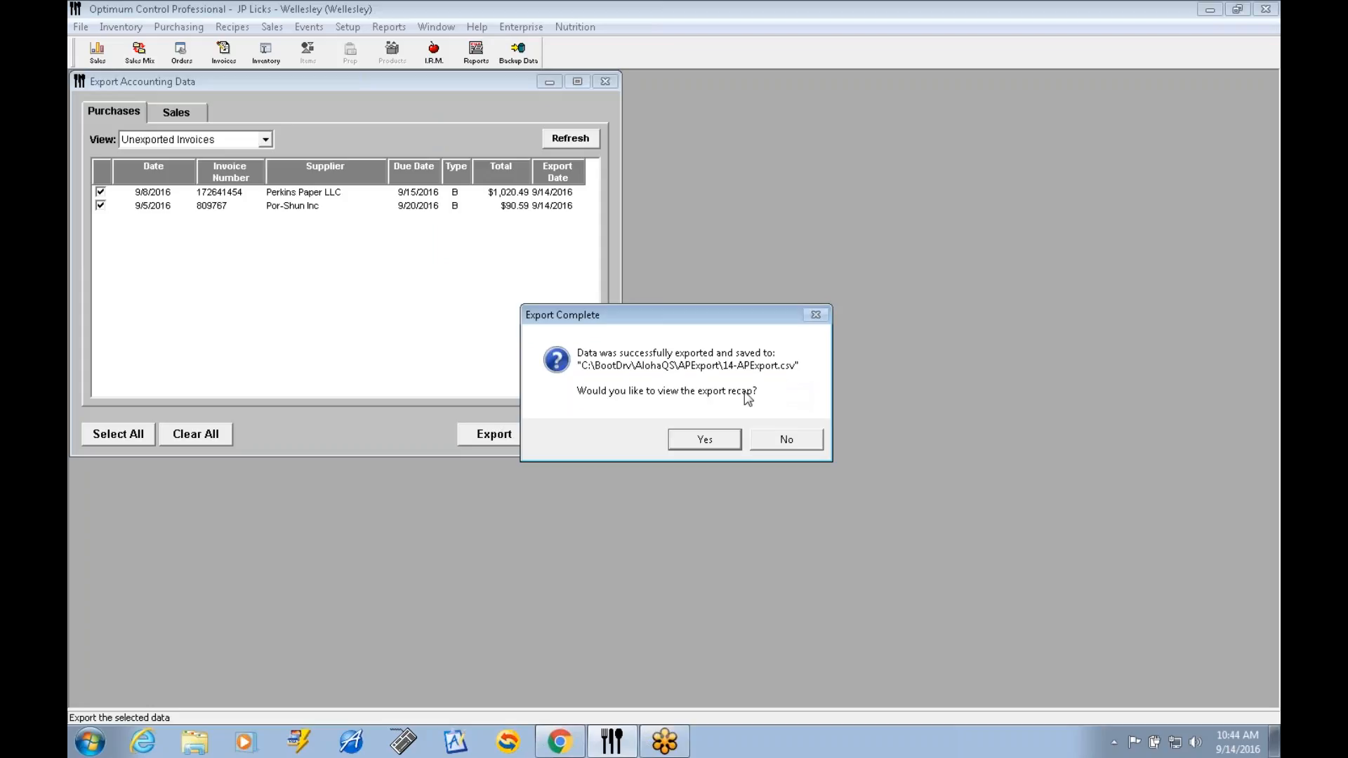
click(706, 443)
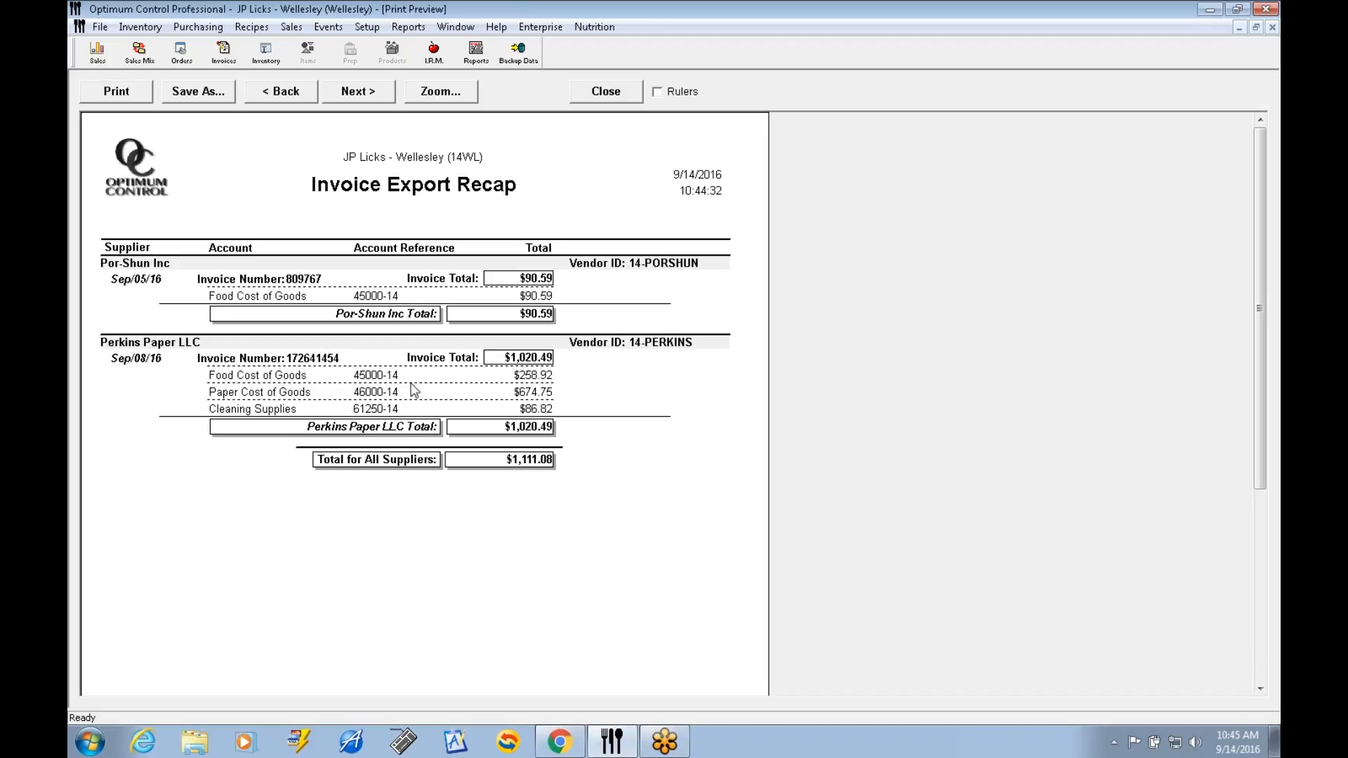
click(629, 94)
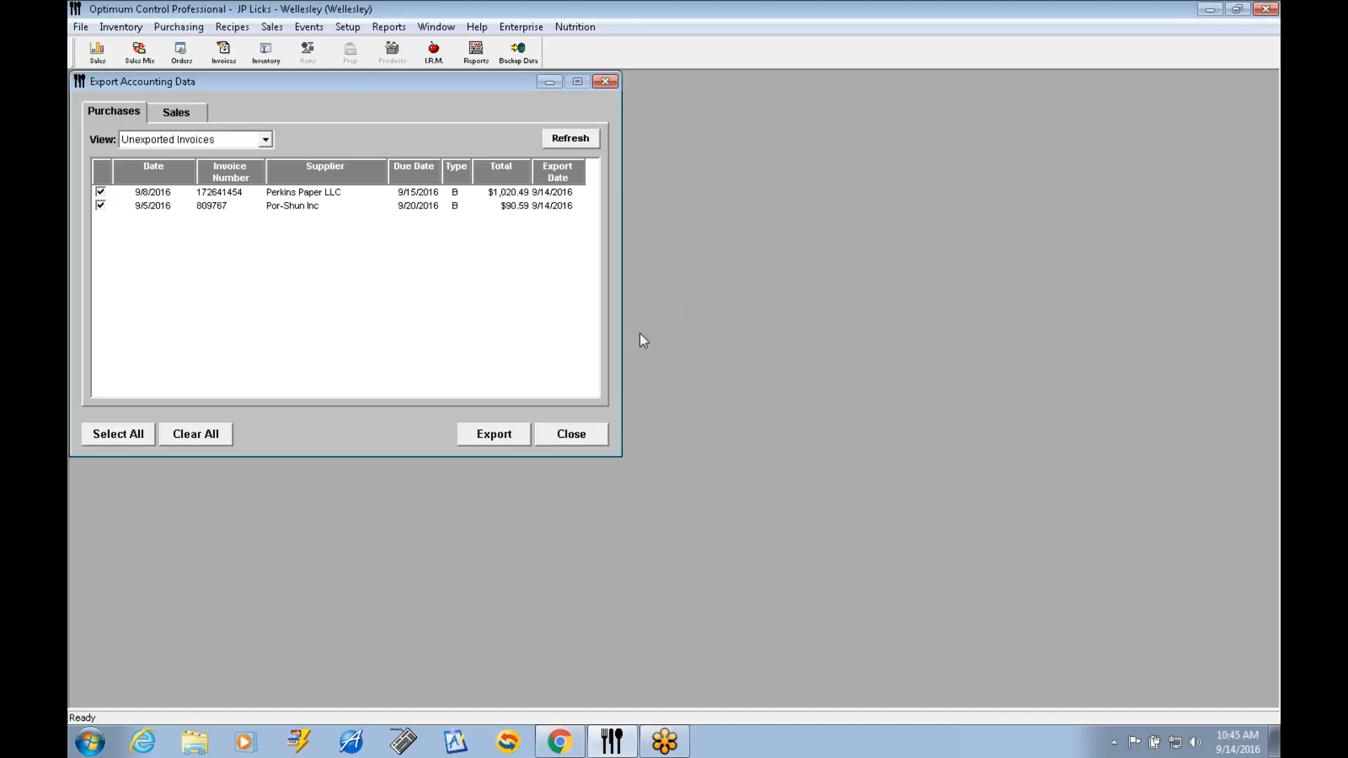
Reopen Export Accounting Data to check for remaining unexported invoices, then close it and look at the inventory list.
click(588, 436)
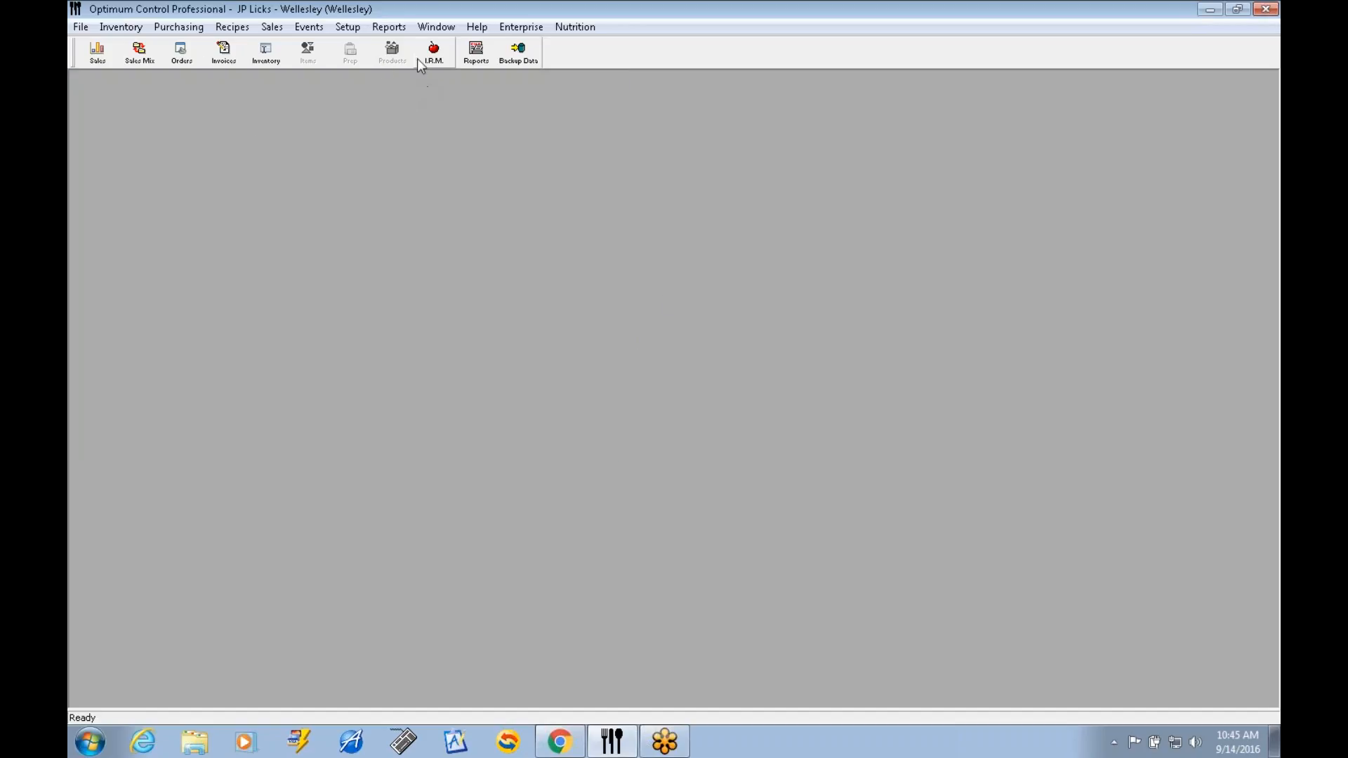
click(391, 29)
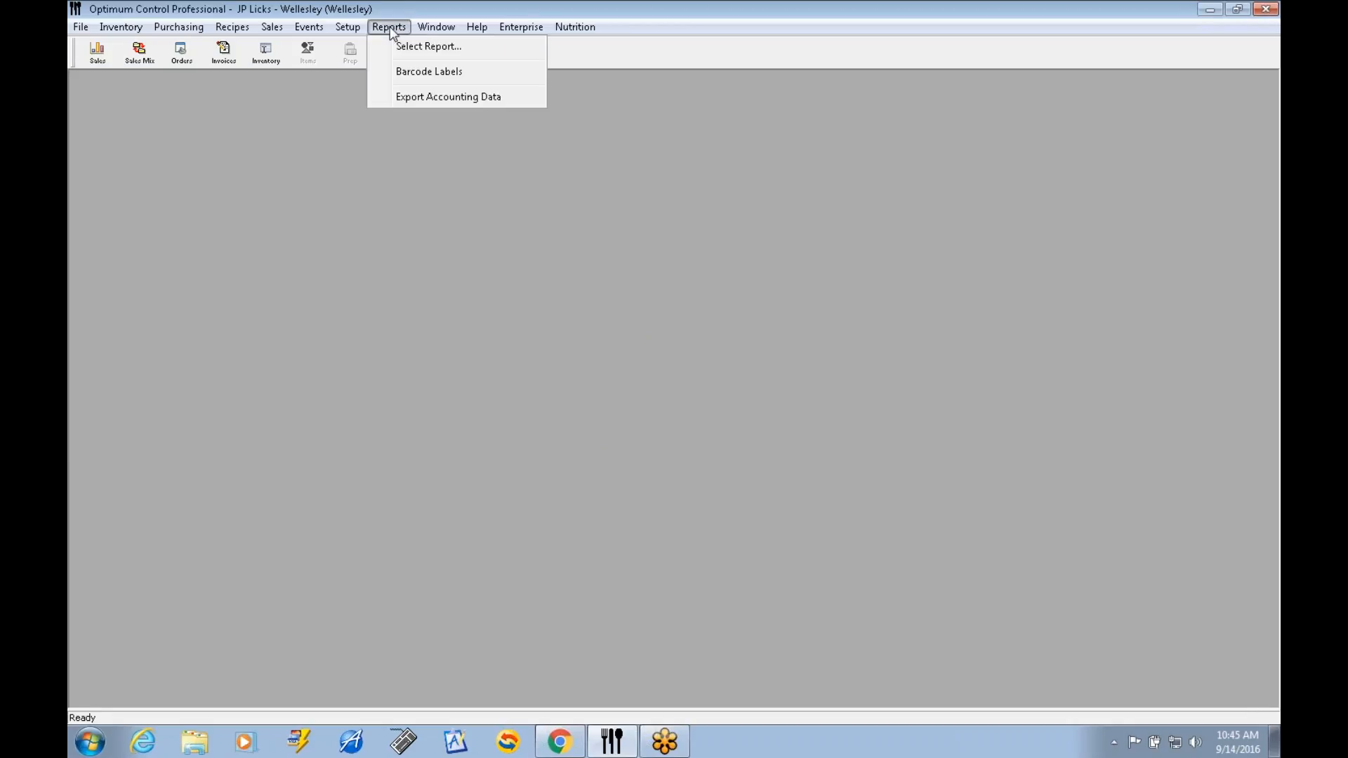
click(424, 97)
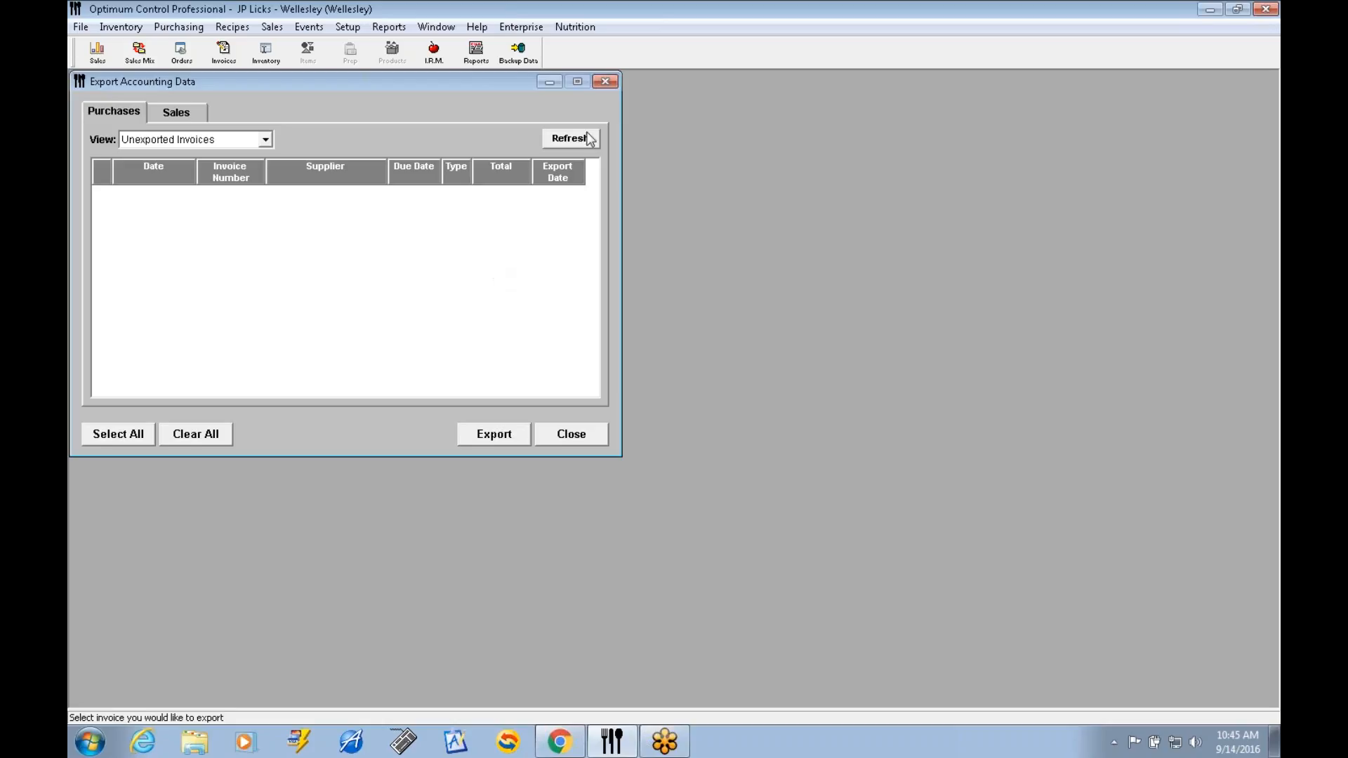
click(606, 84)
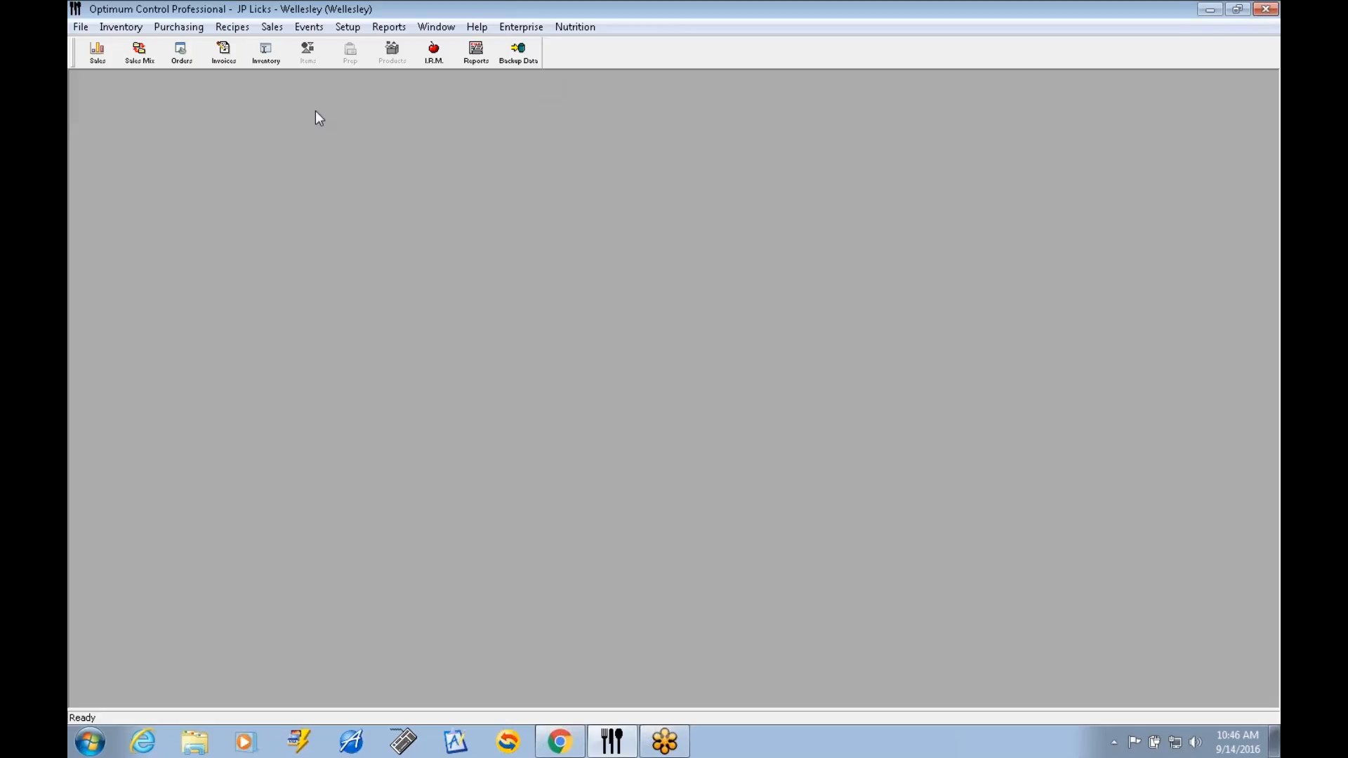
click(271, 56)
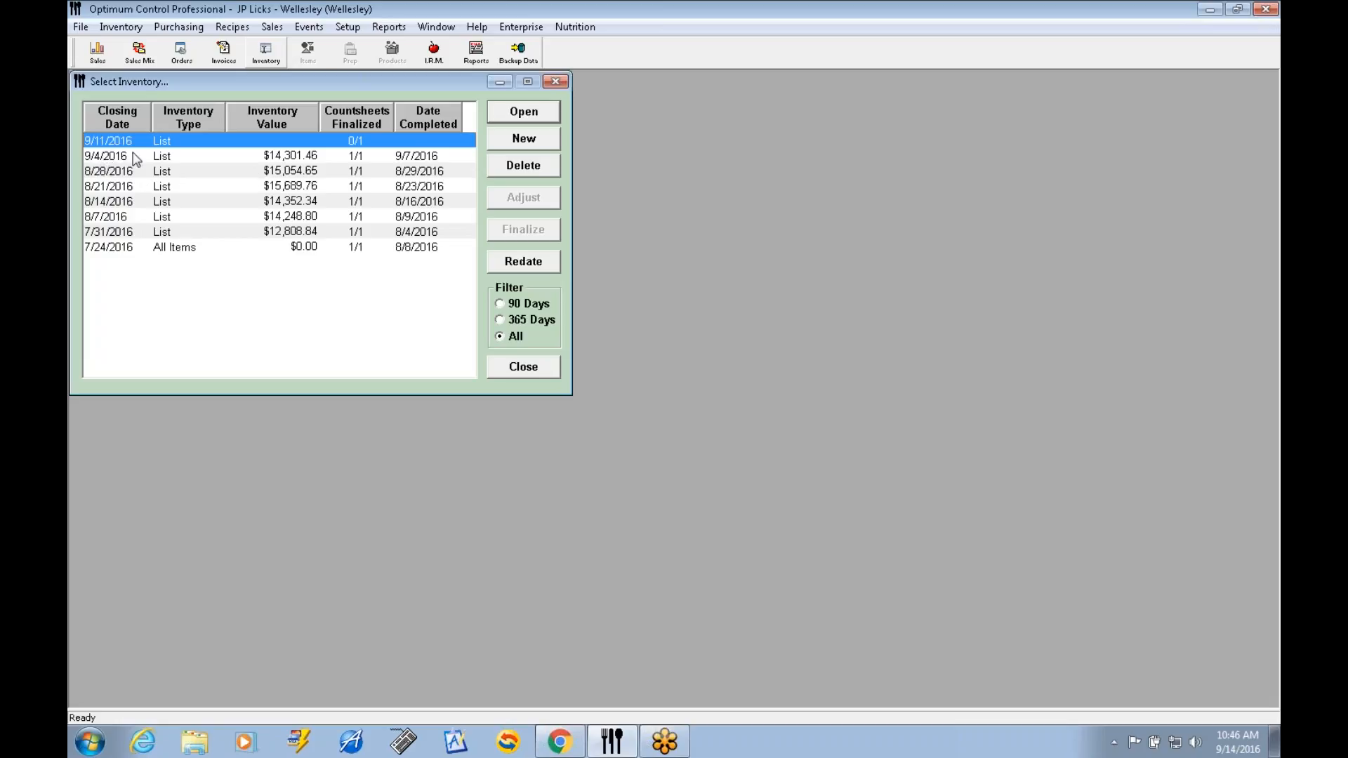
click(531, 376)
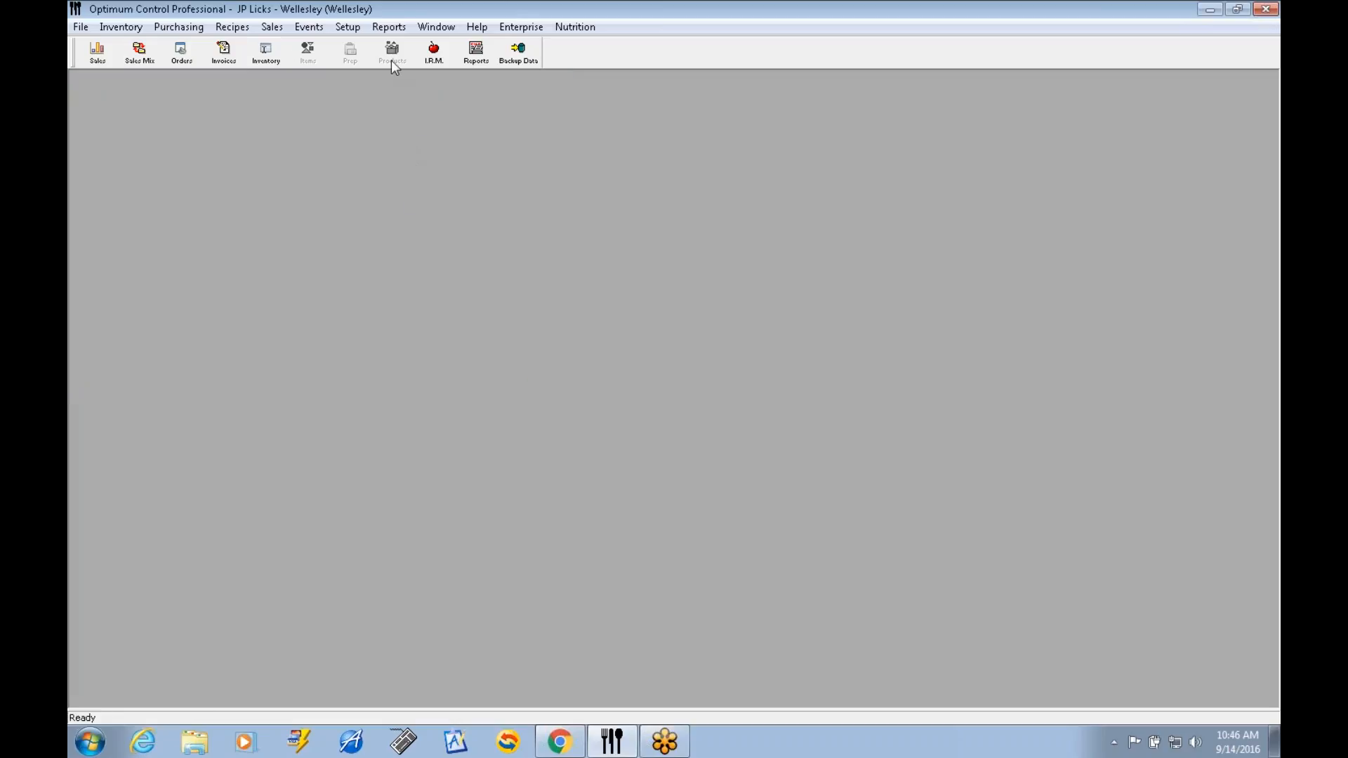
Preview the Usage Summary - Group Totals report with opening inventory 8/29/2016 and closing inventory 9/4/2016, then close the preview.
click(389, 28)
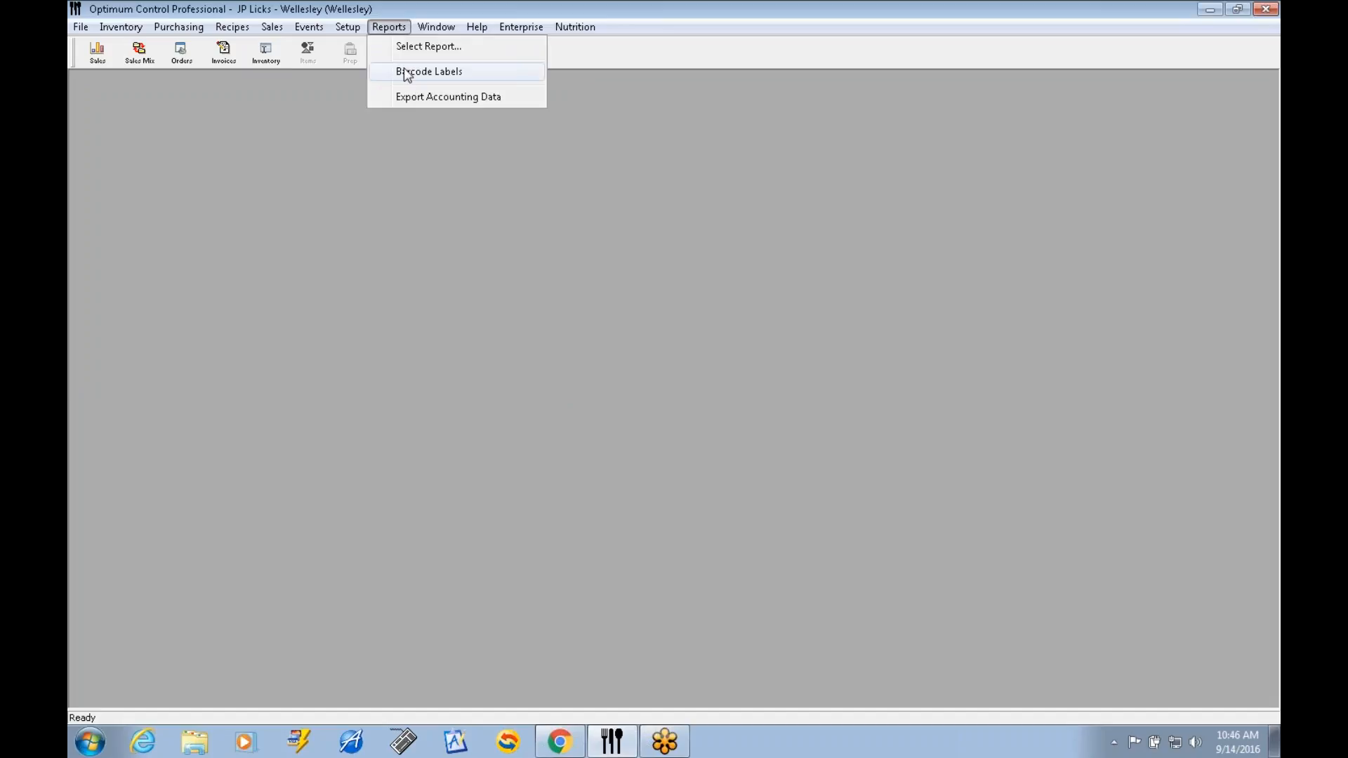
click(417, 50)
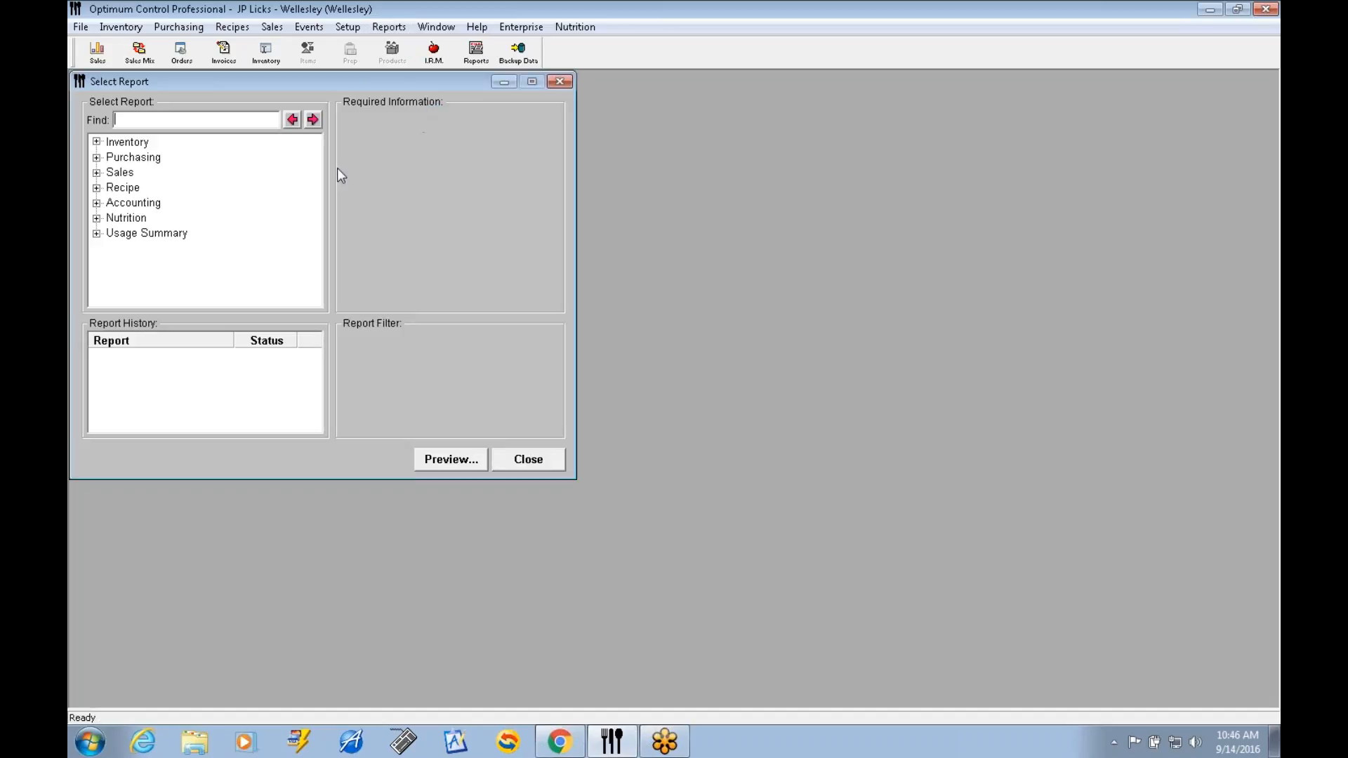
click(97, 233)
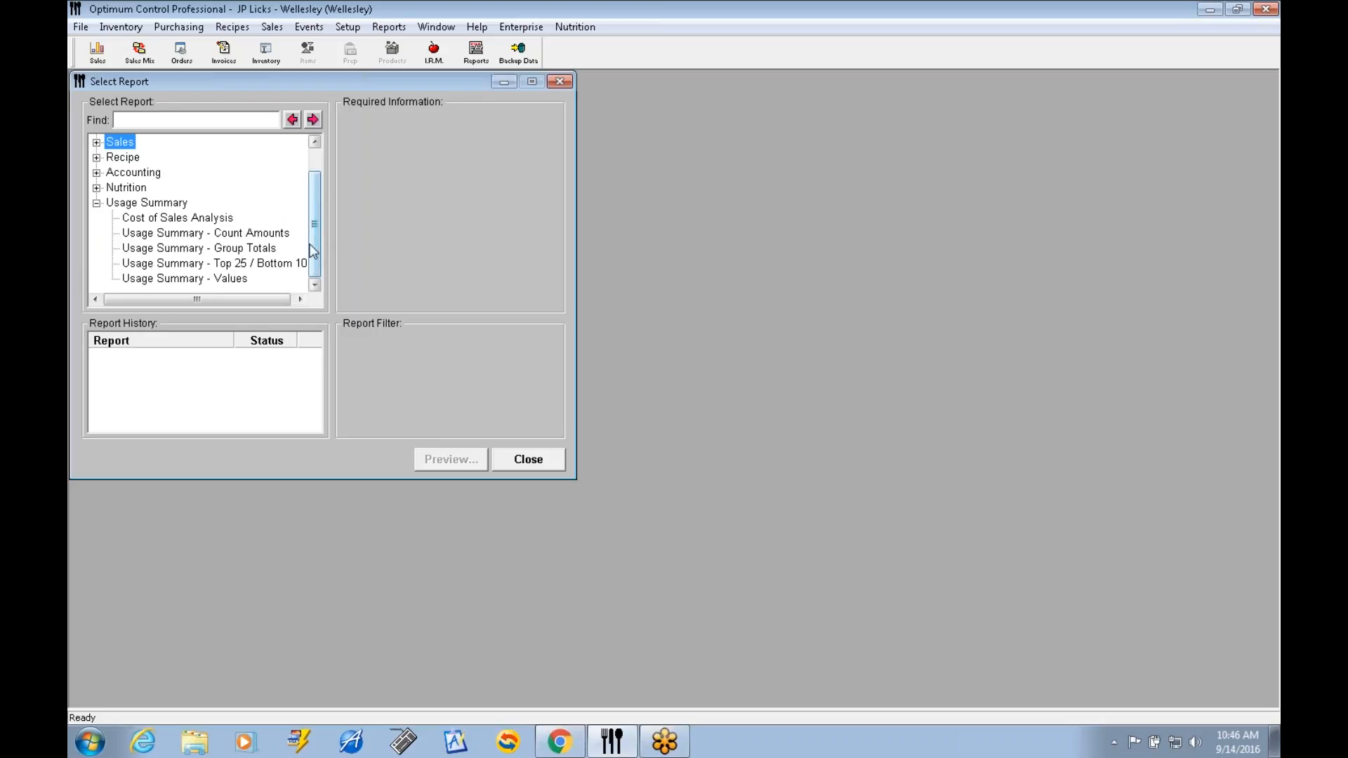
click(236, 249)
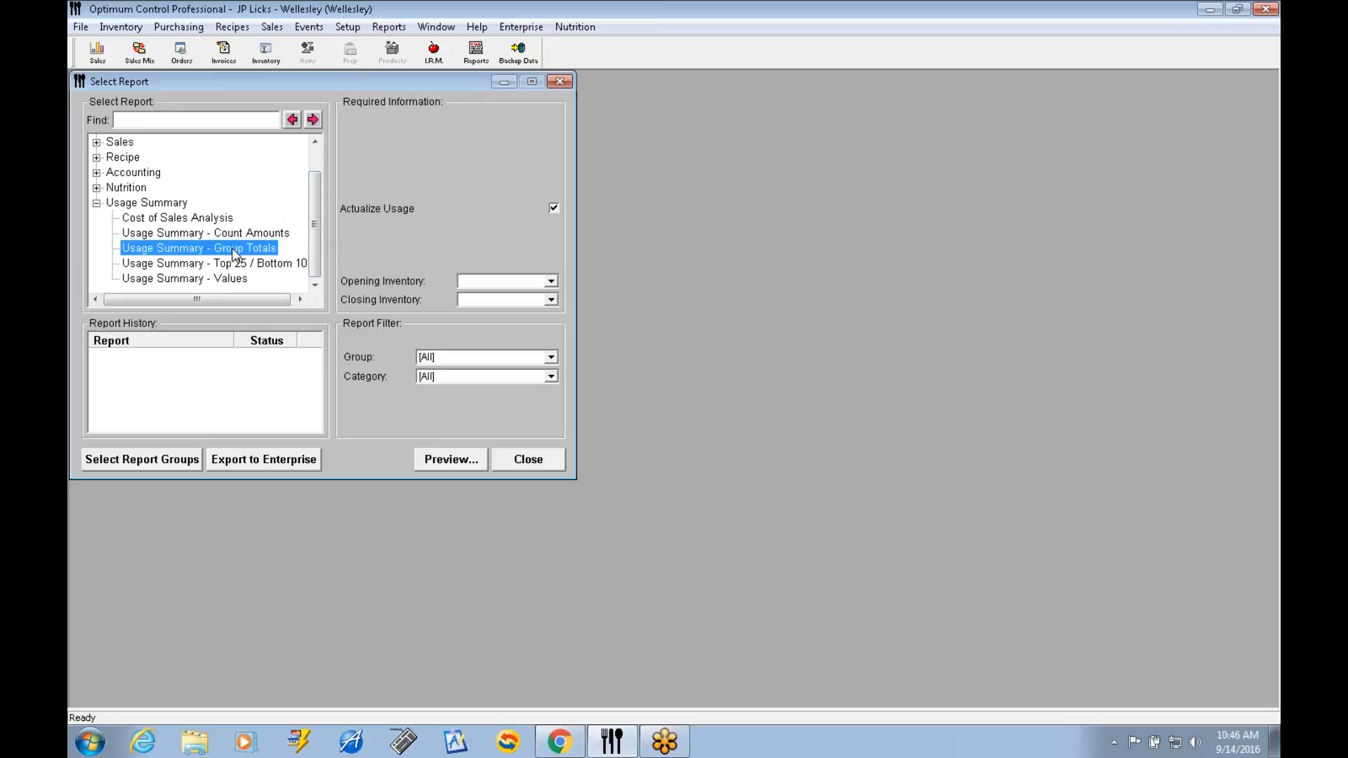
click(552, 282)
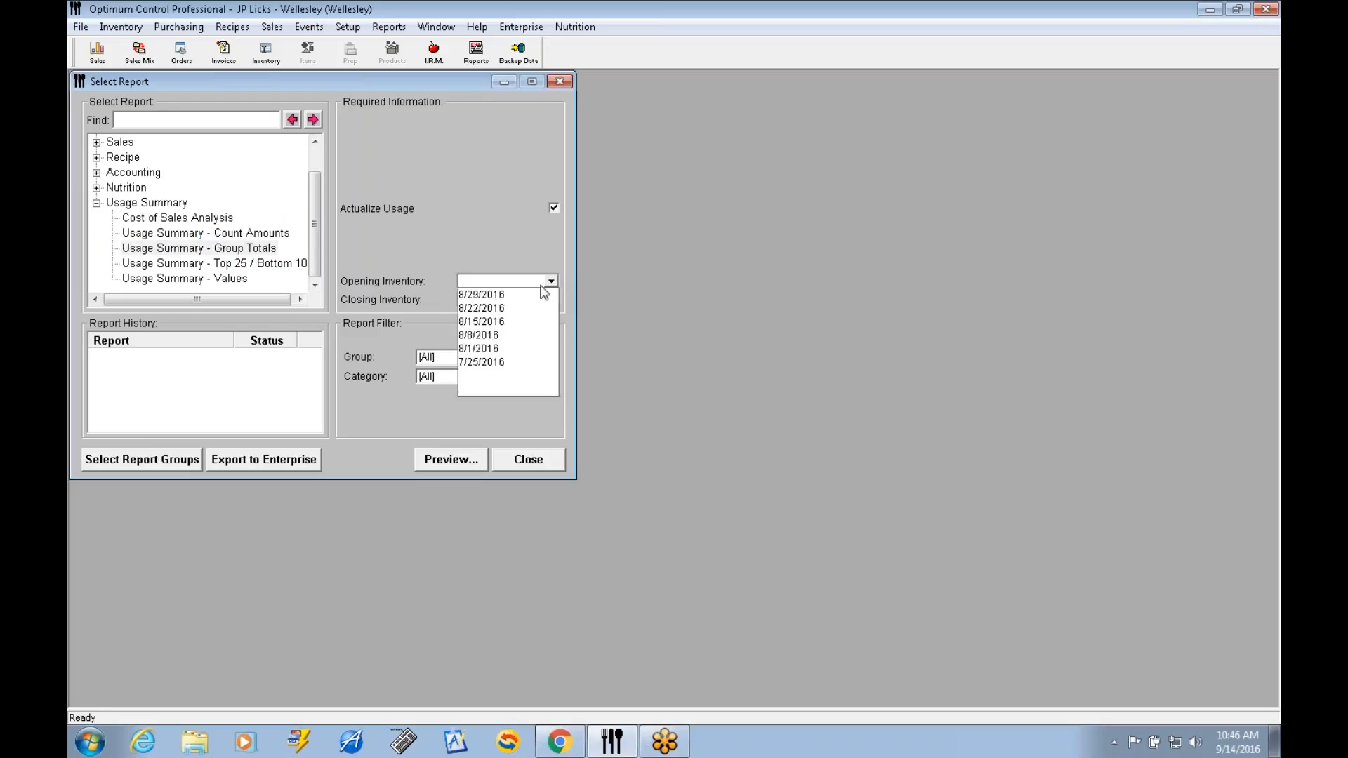
click(489, 295)
click(491, 298)
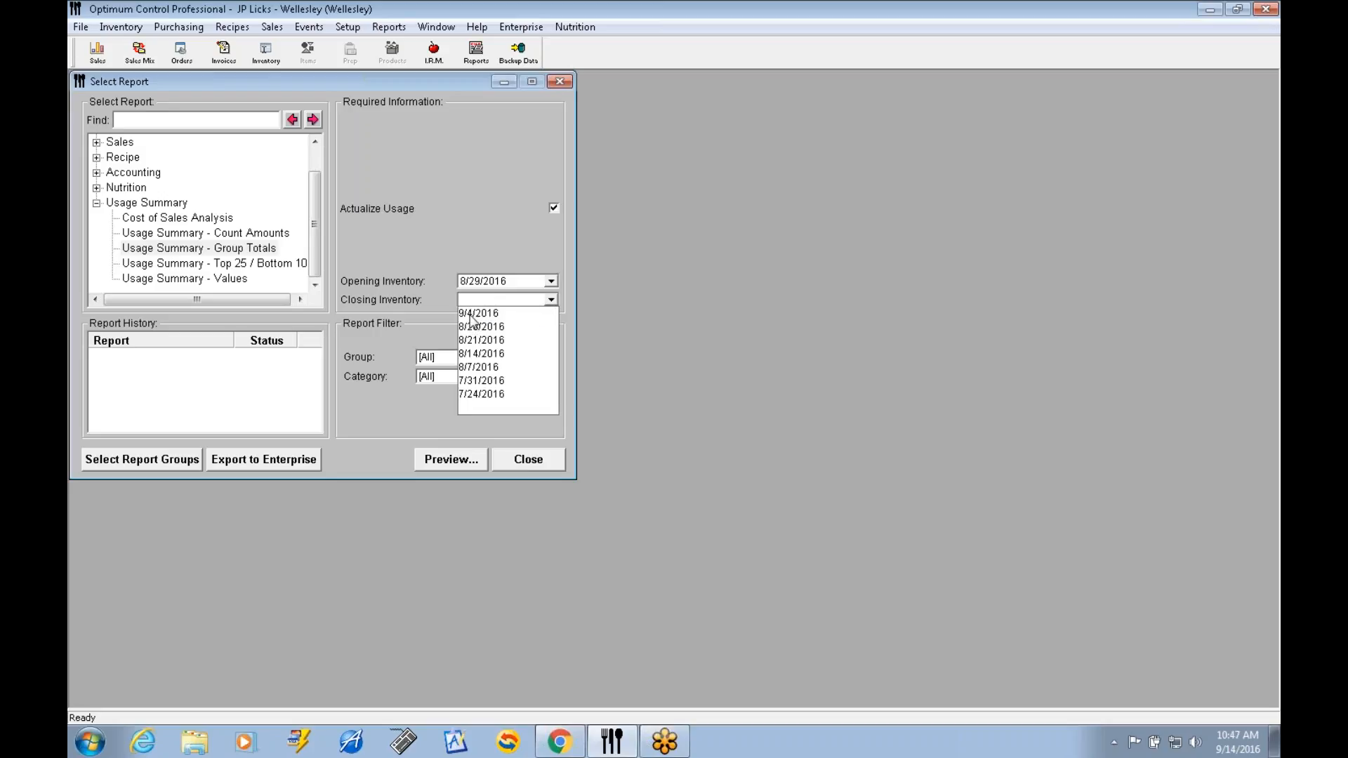
click(470, 315)
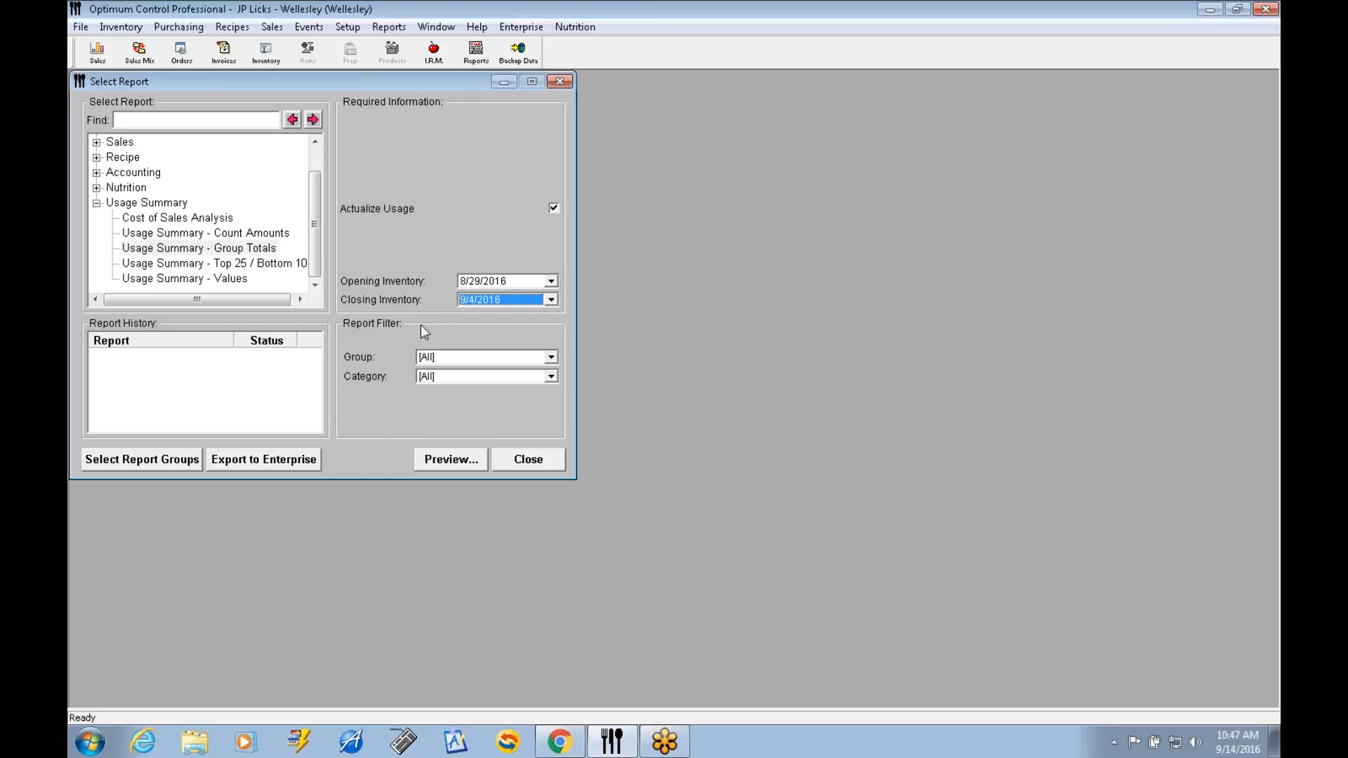
click(468, 462)
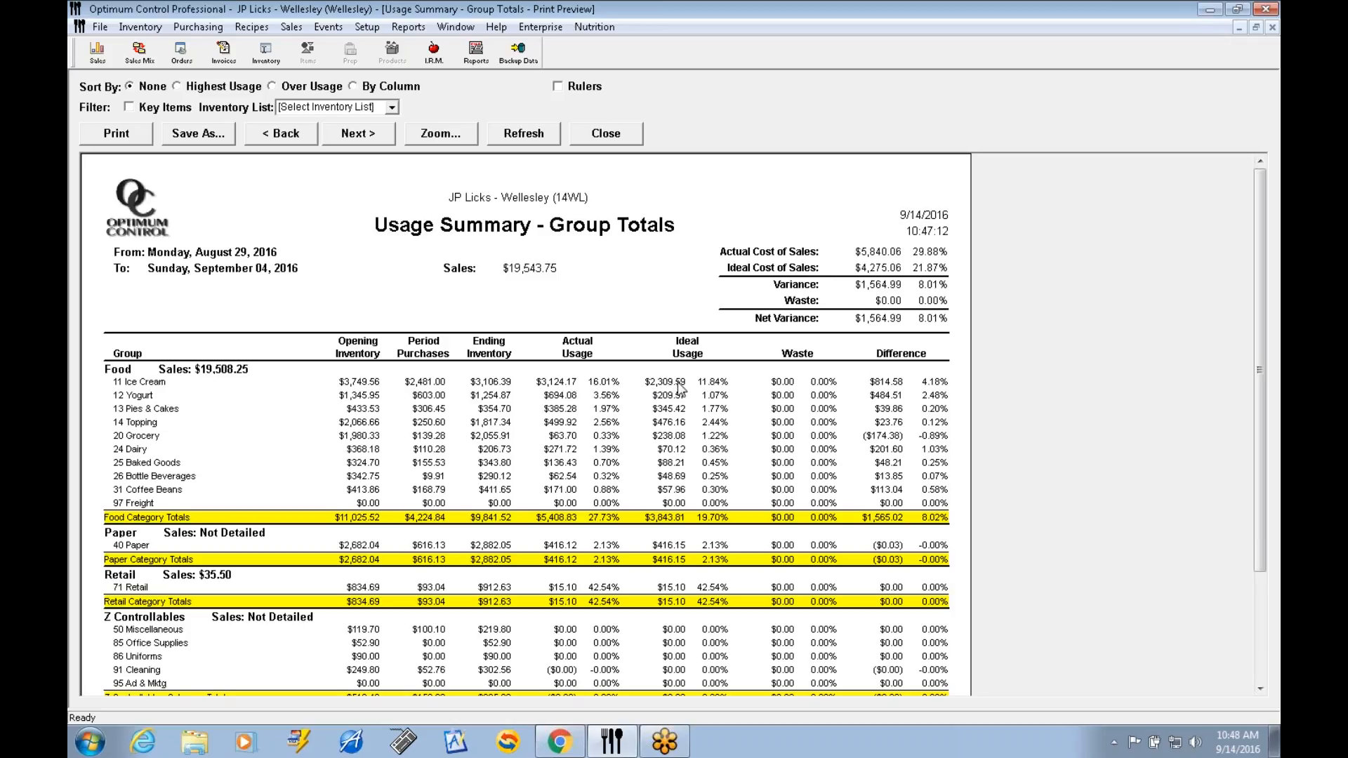
click(900, 383)
click(608, 141)
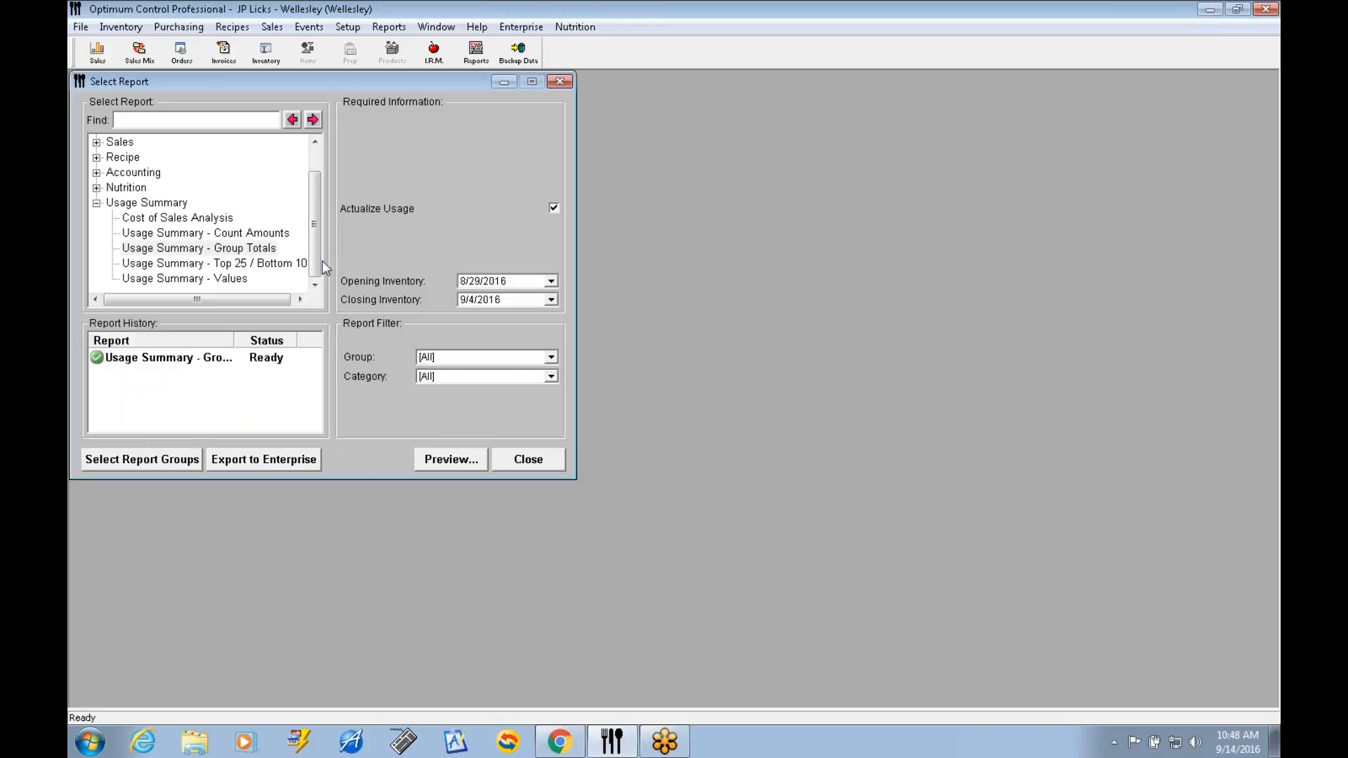
Preview the Usage Summary - Count Amounts report filtered to the 11 Ice Cream group, review the item differences, and close it.
click(257, 235)
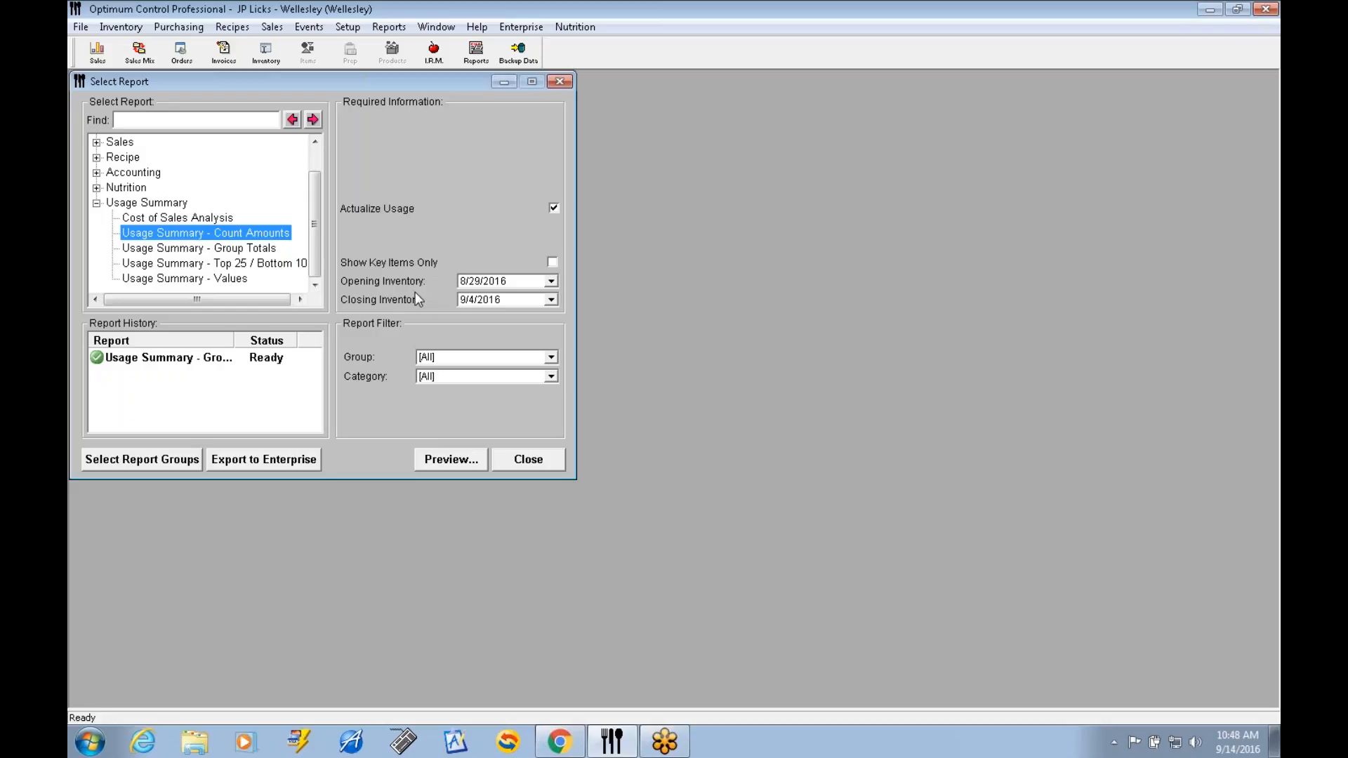
click(552, 358)
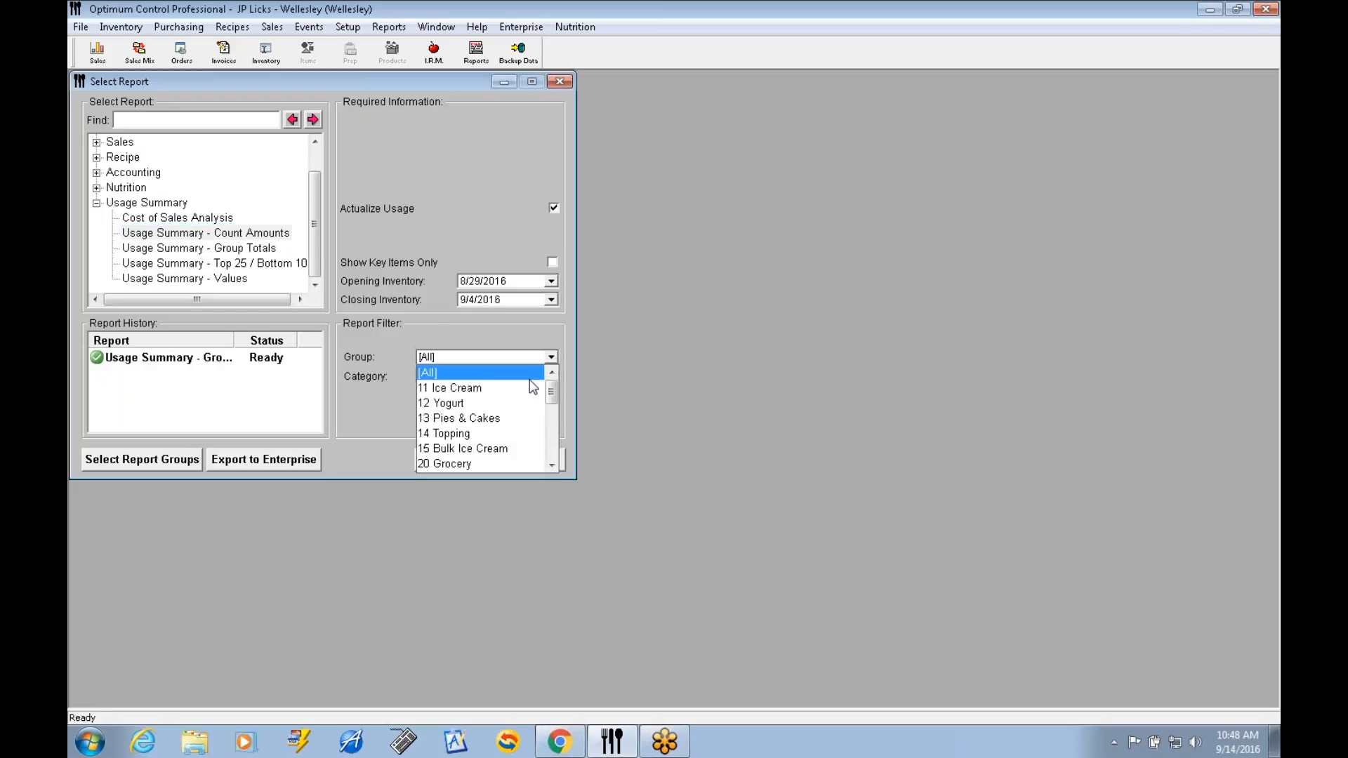
click(472, 388)
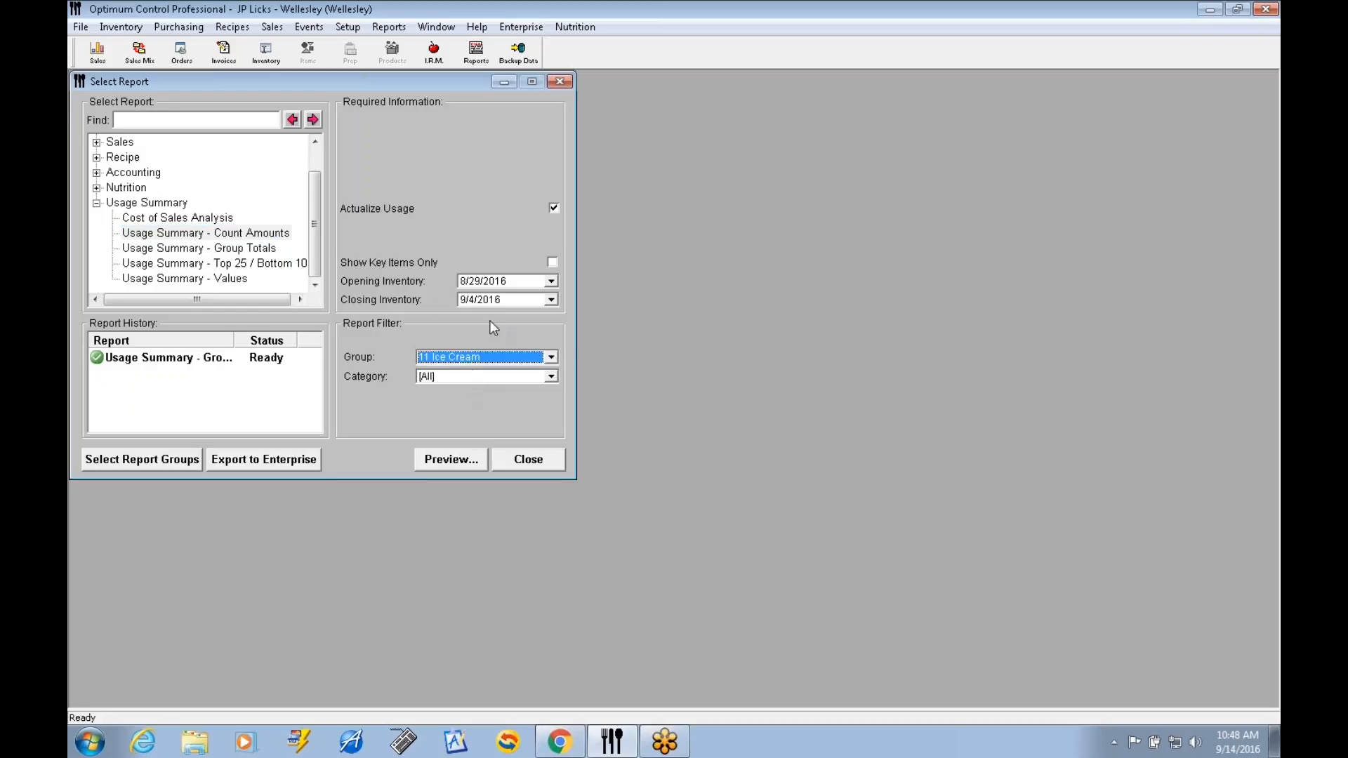
click(454, 460)
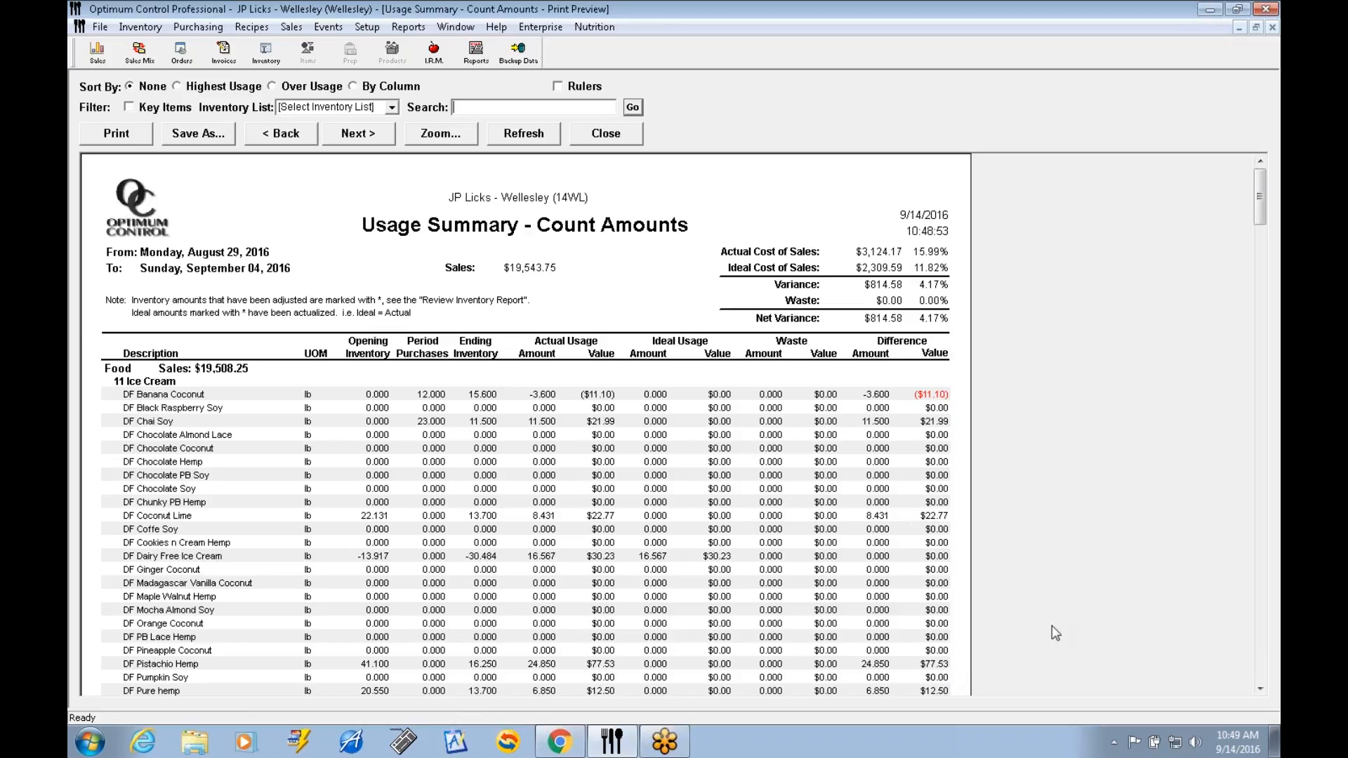
scroll(1264, 688, down, 10)
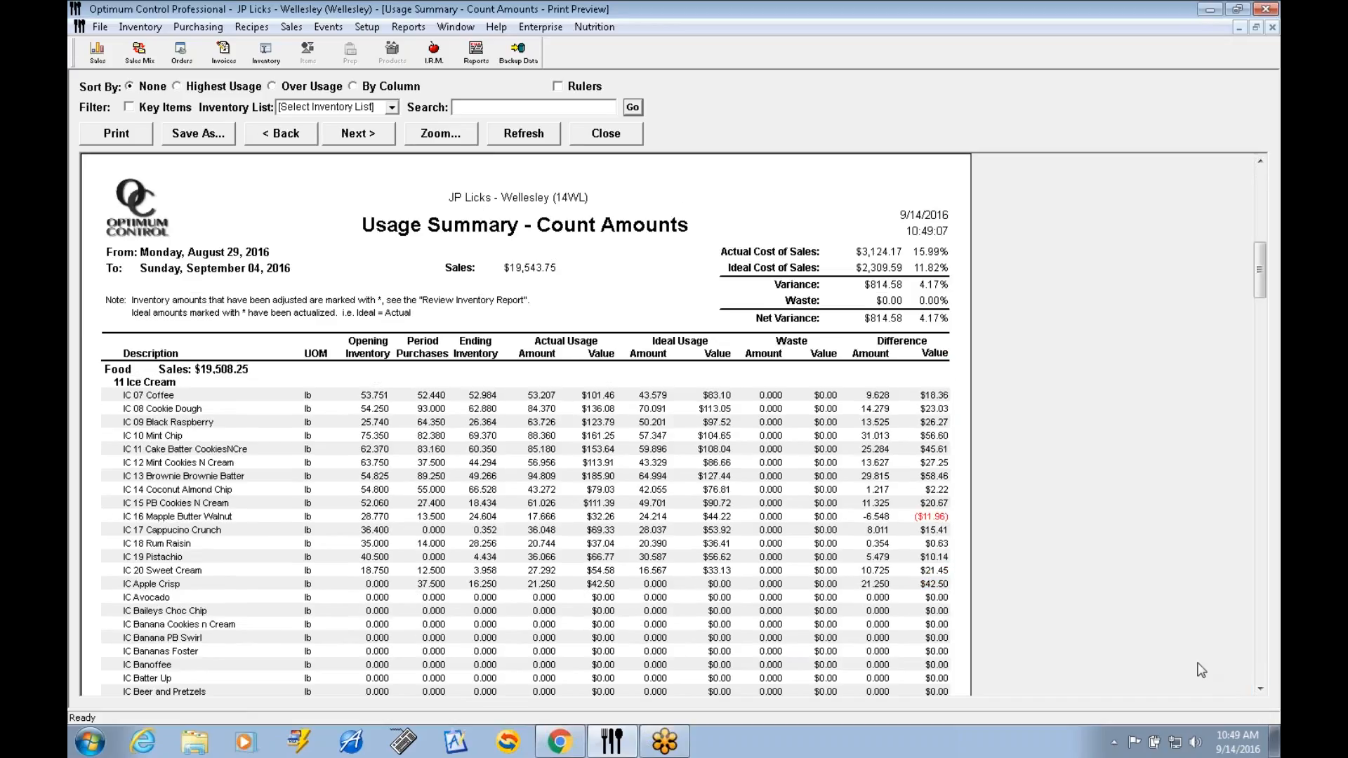
click(1261, 689)
click(1261, 689)
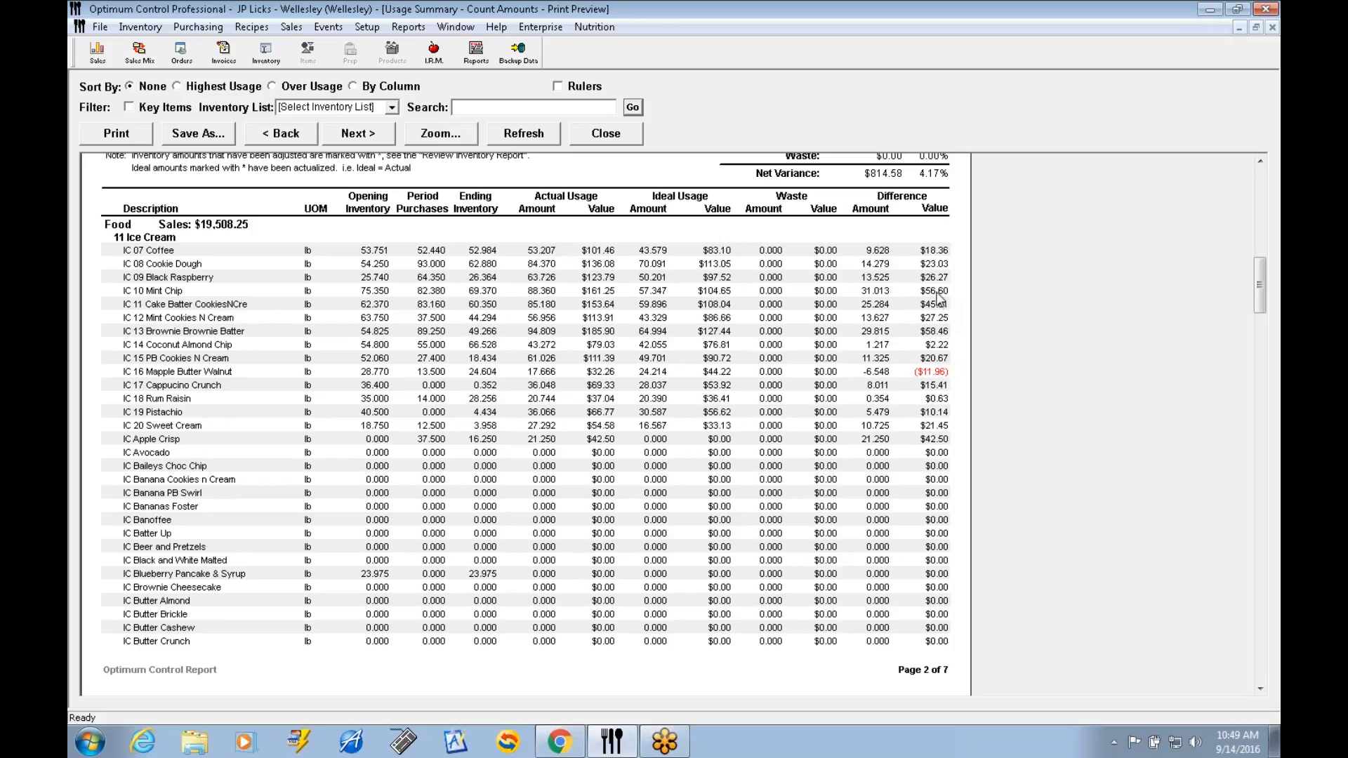
click(626, 135)
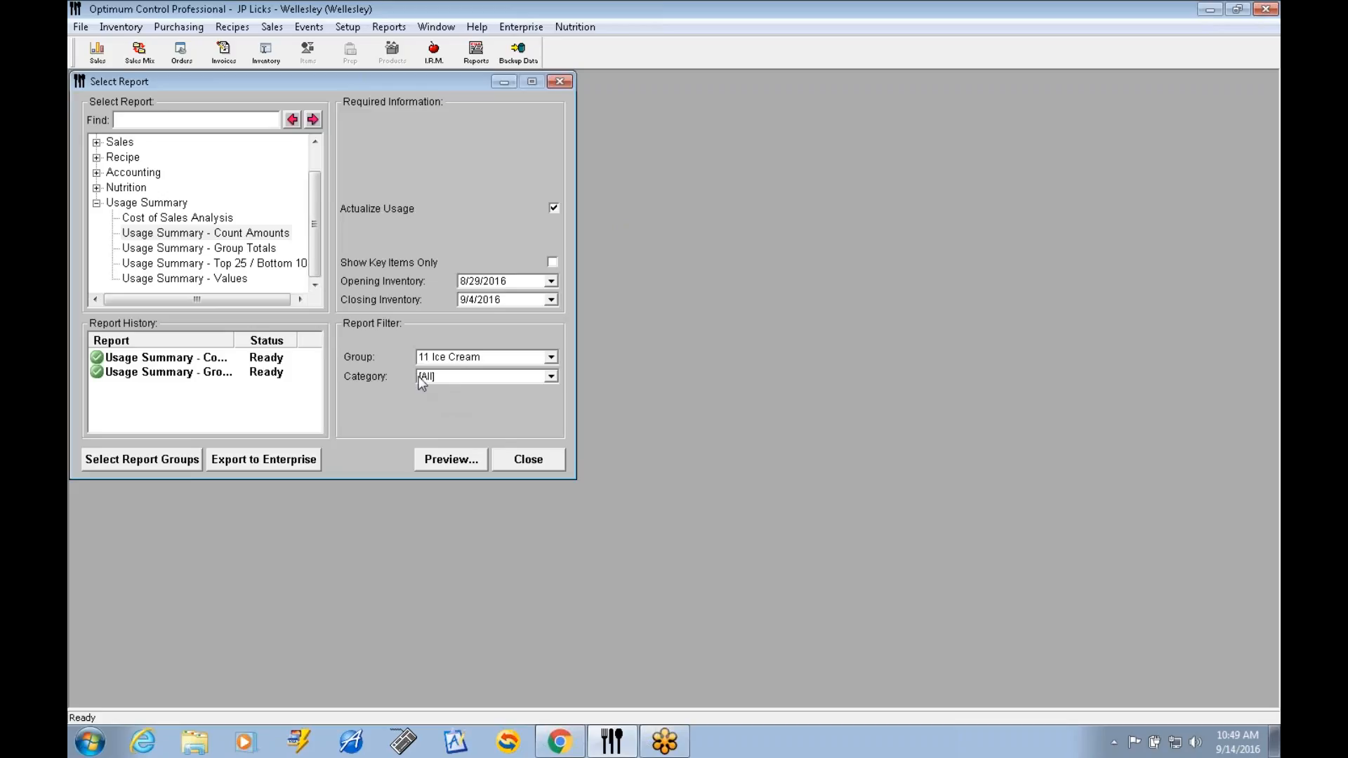
Preview the Usage Summary - Top 25 / Bottom 10 report, read it through to the bottom items, and close it.
click(244, 264)
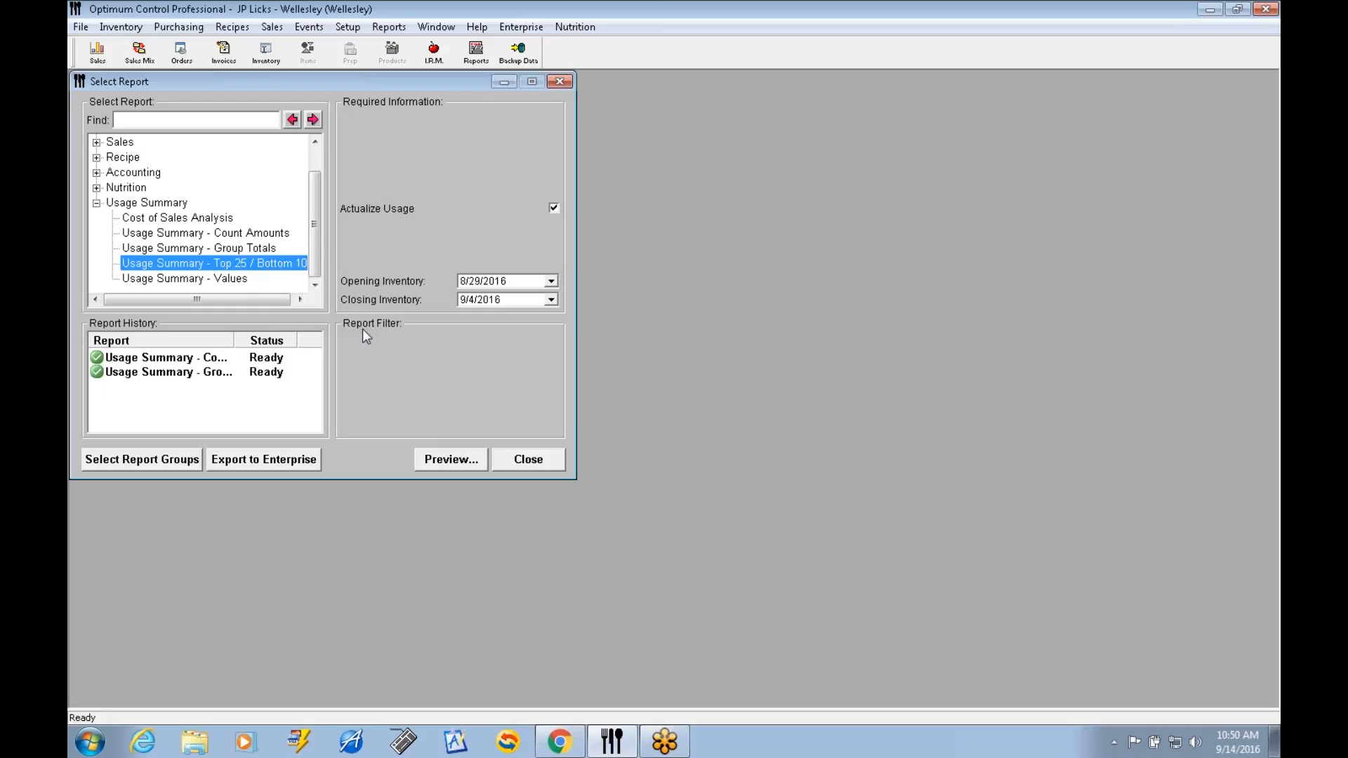
click(456, 464)
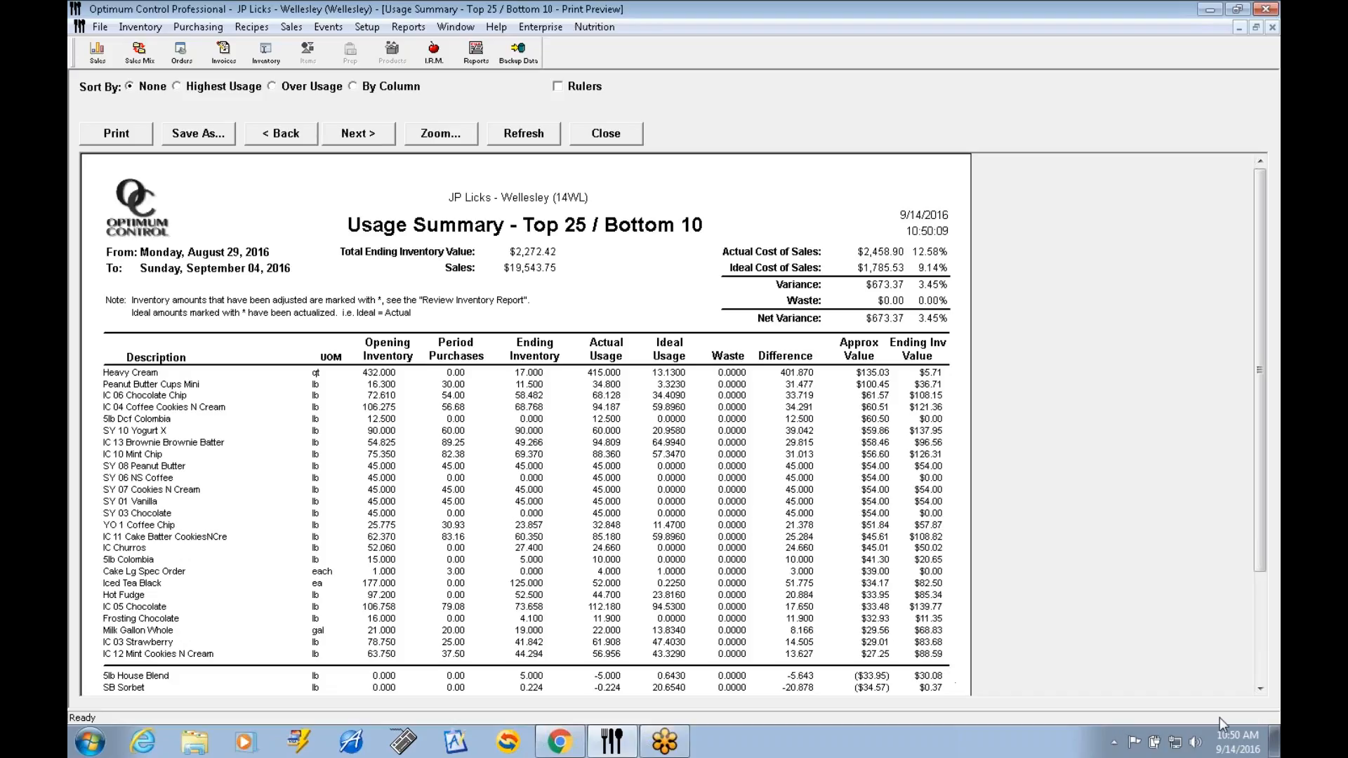
click(1261, 689)
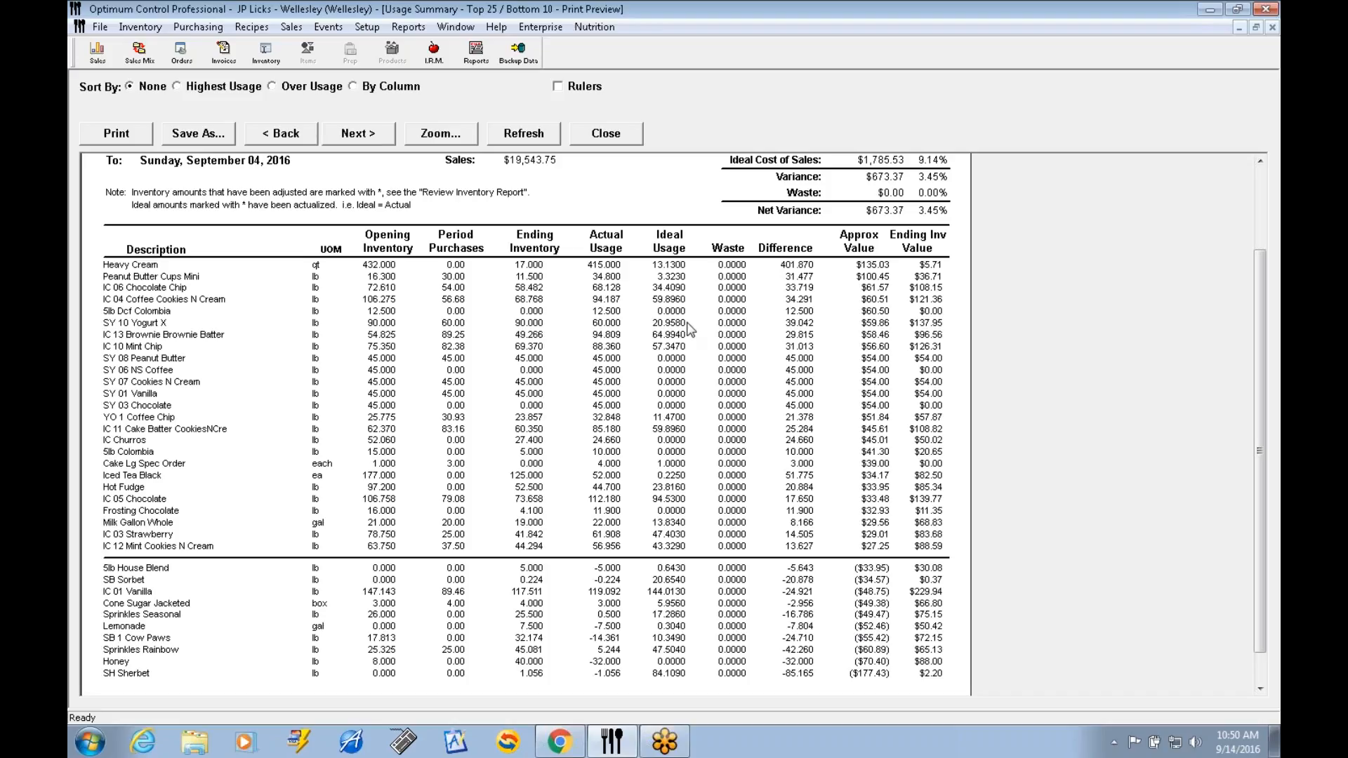
click(608, 135)
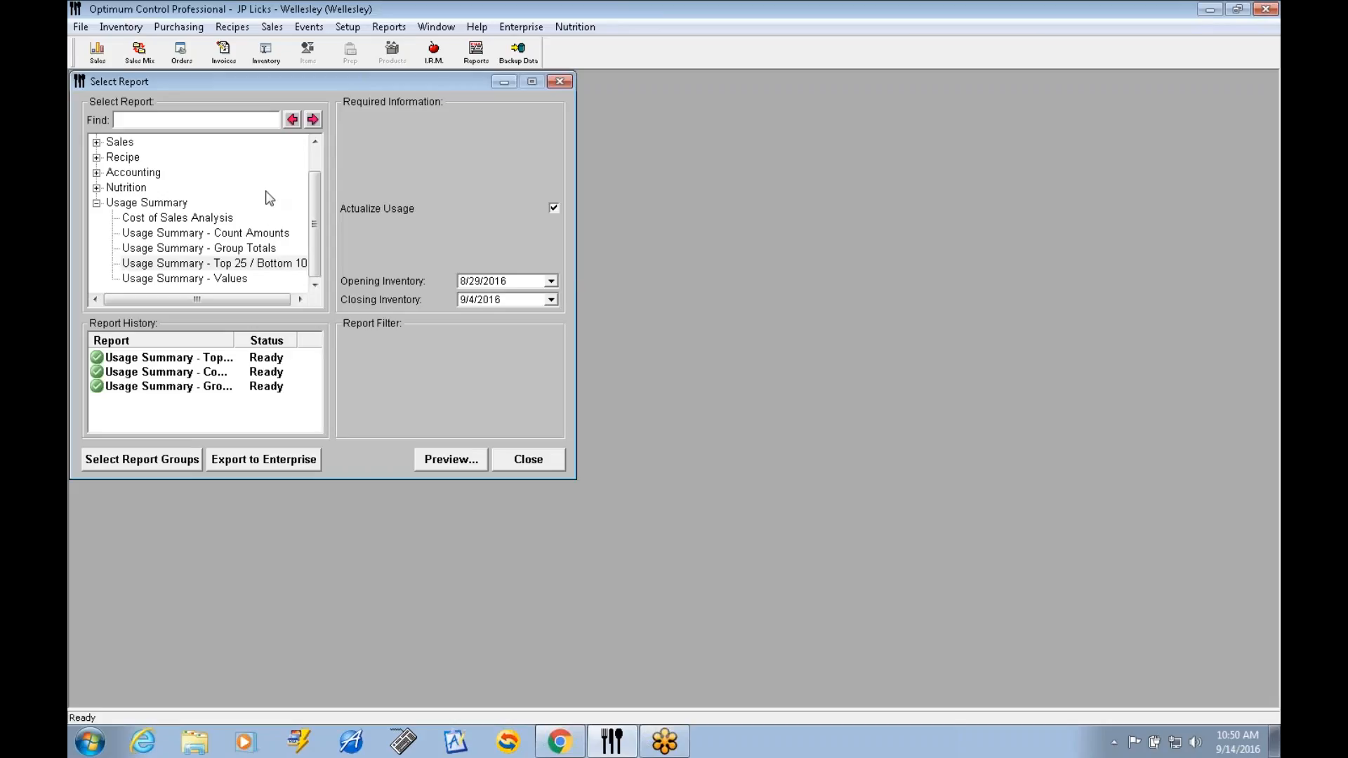
Try to export the usage summary data for 8/29/2016 to 9/4/2016 to Enterprise.
drag(311, 187, 311, 163)
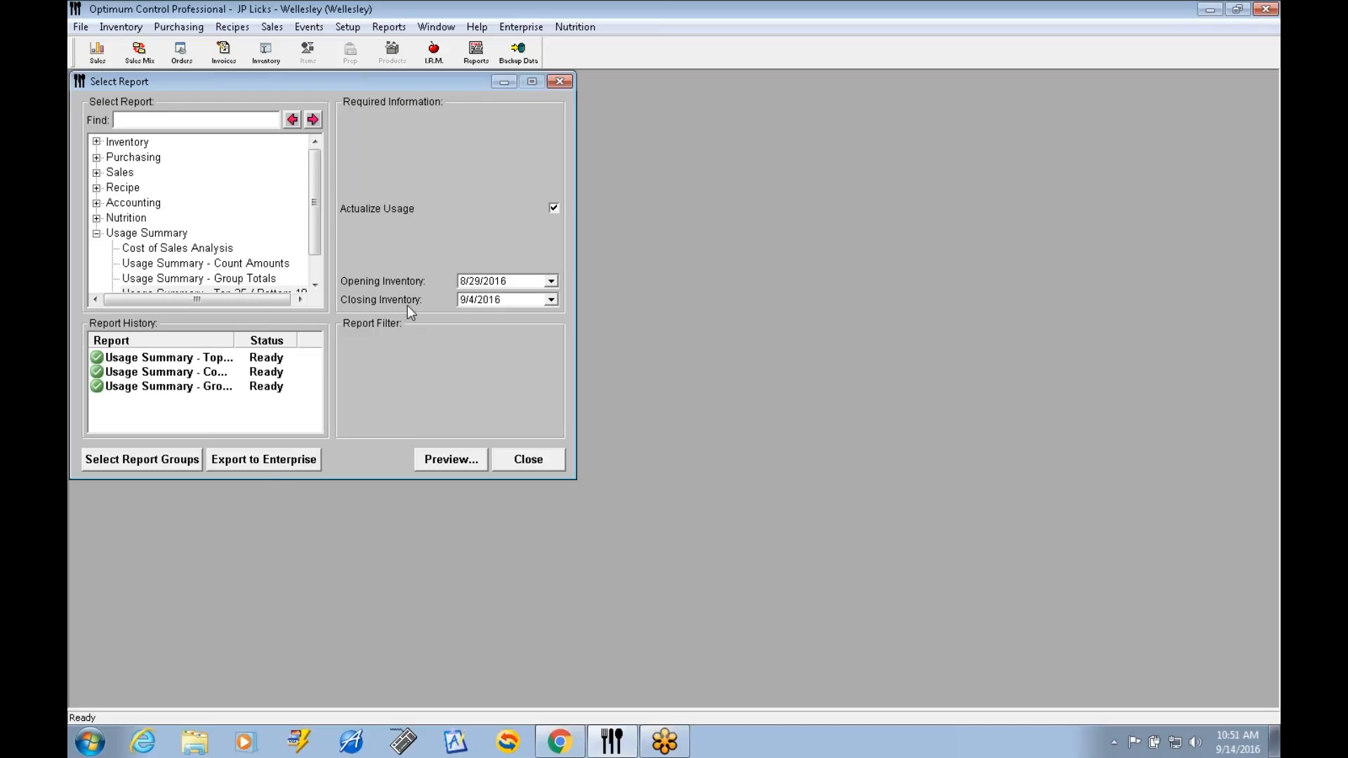
click(267, 464)
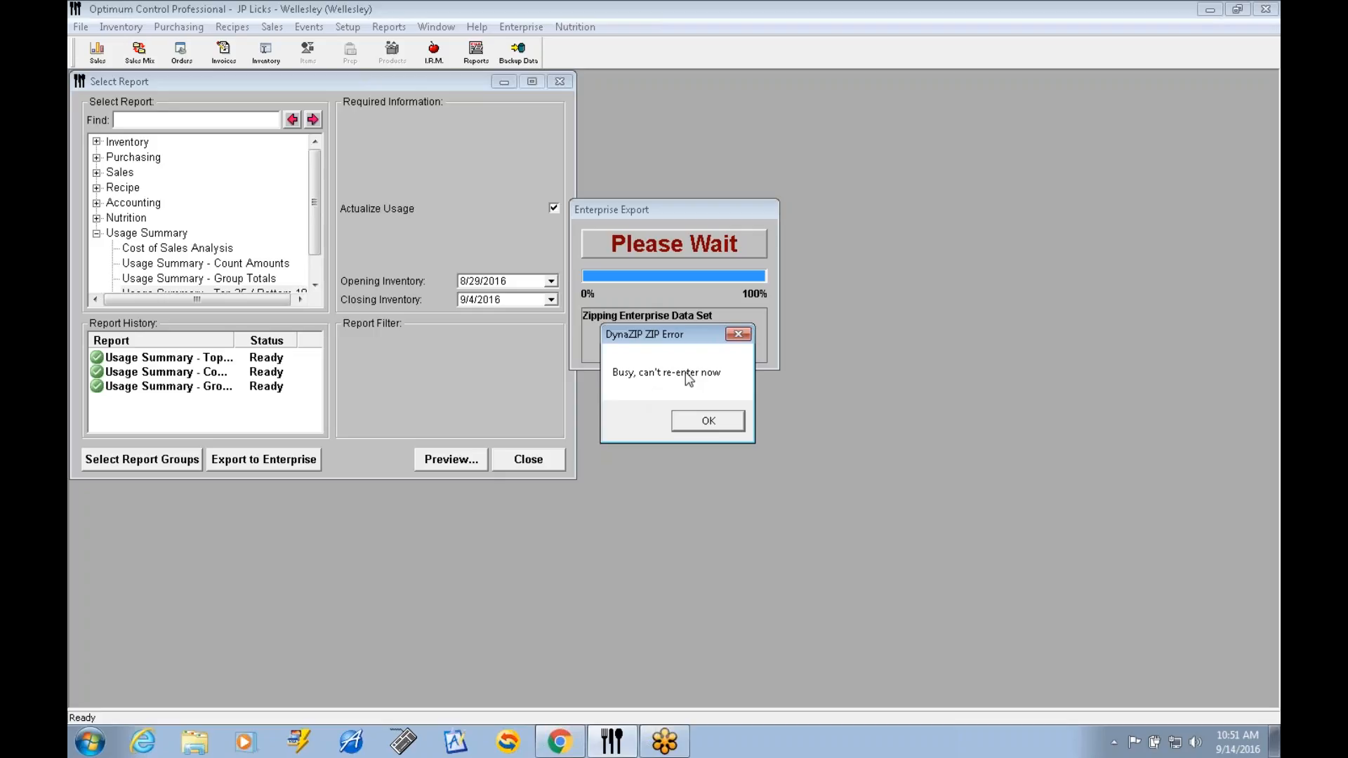
click(718, 421)
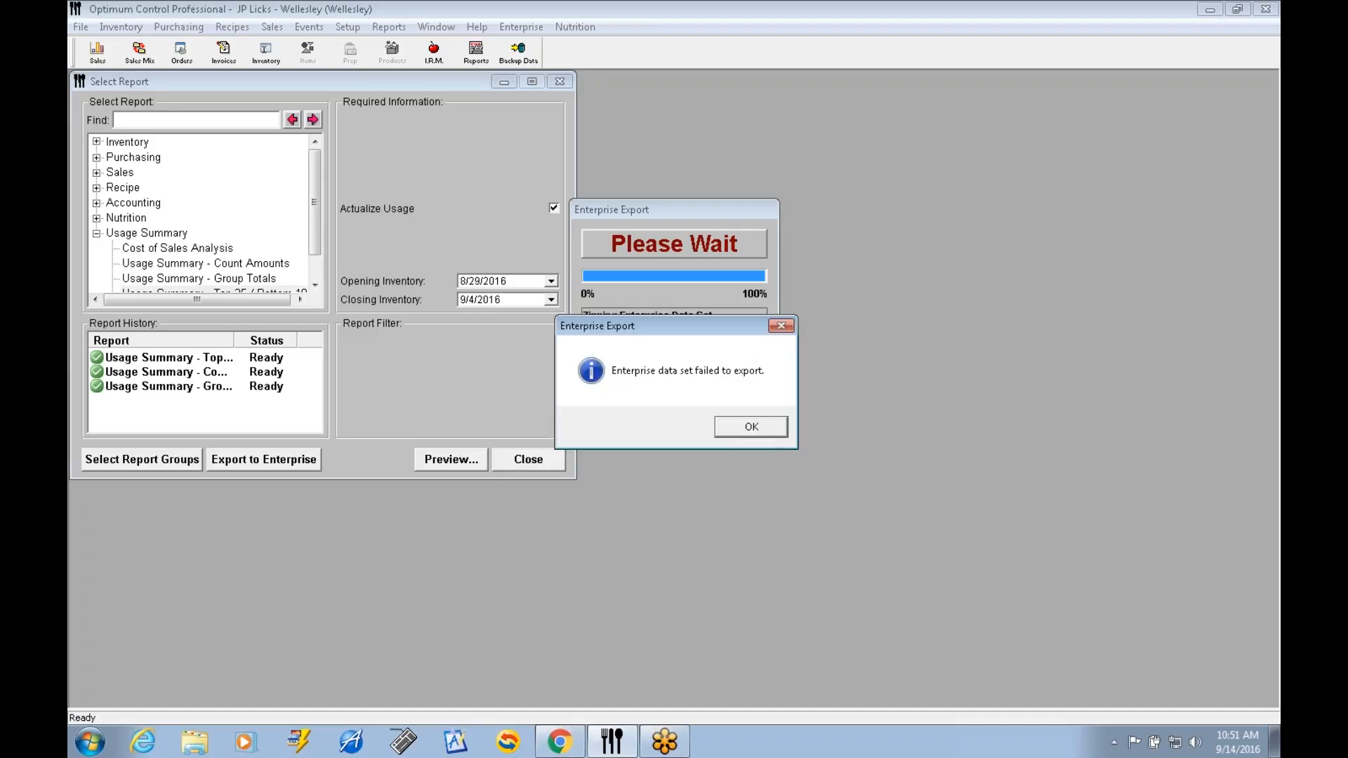
key(Return)
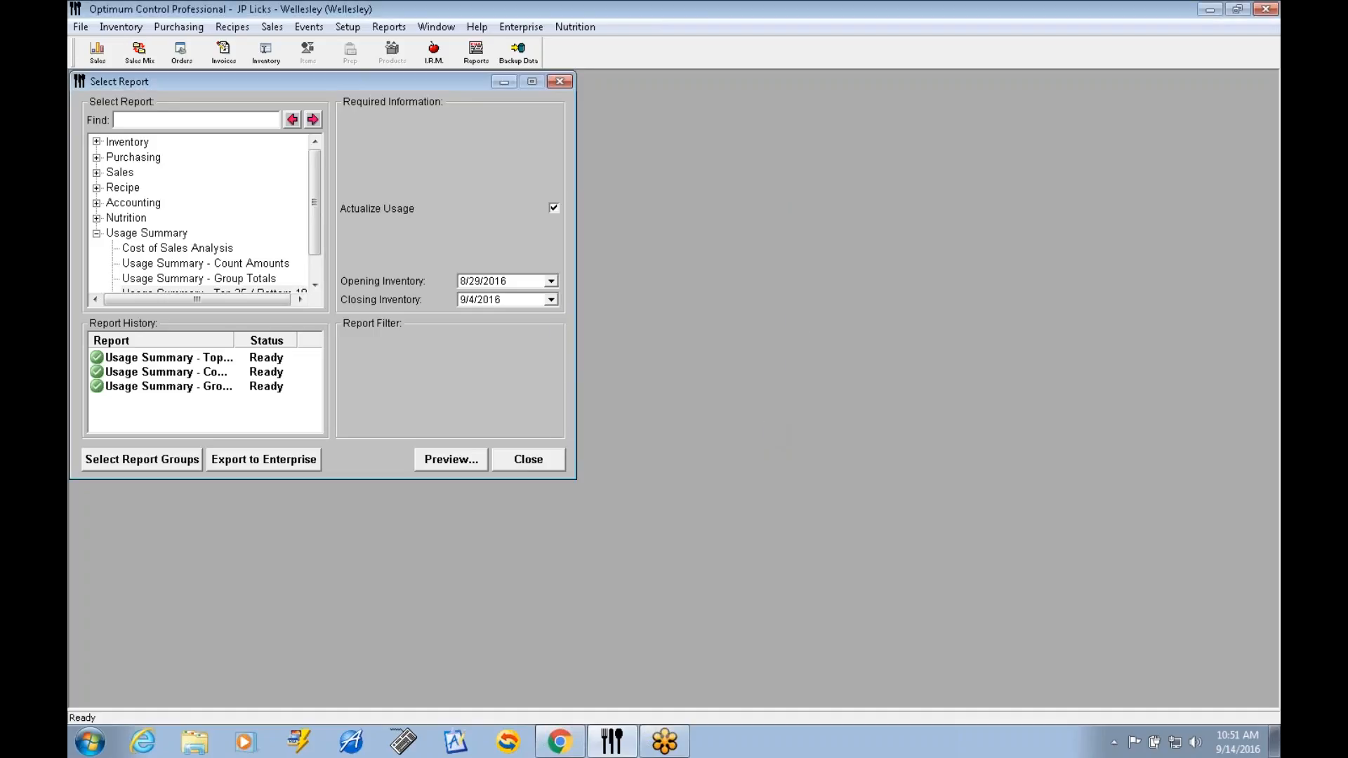
Run the Enterprise export of the usage summary data again and close the upload status window.
click(261, 459)
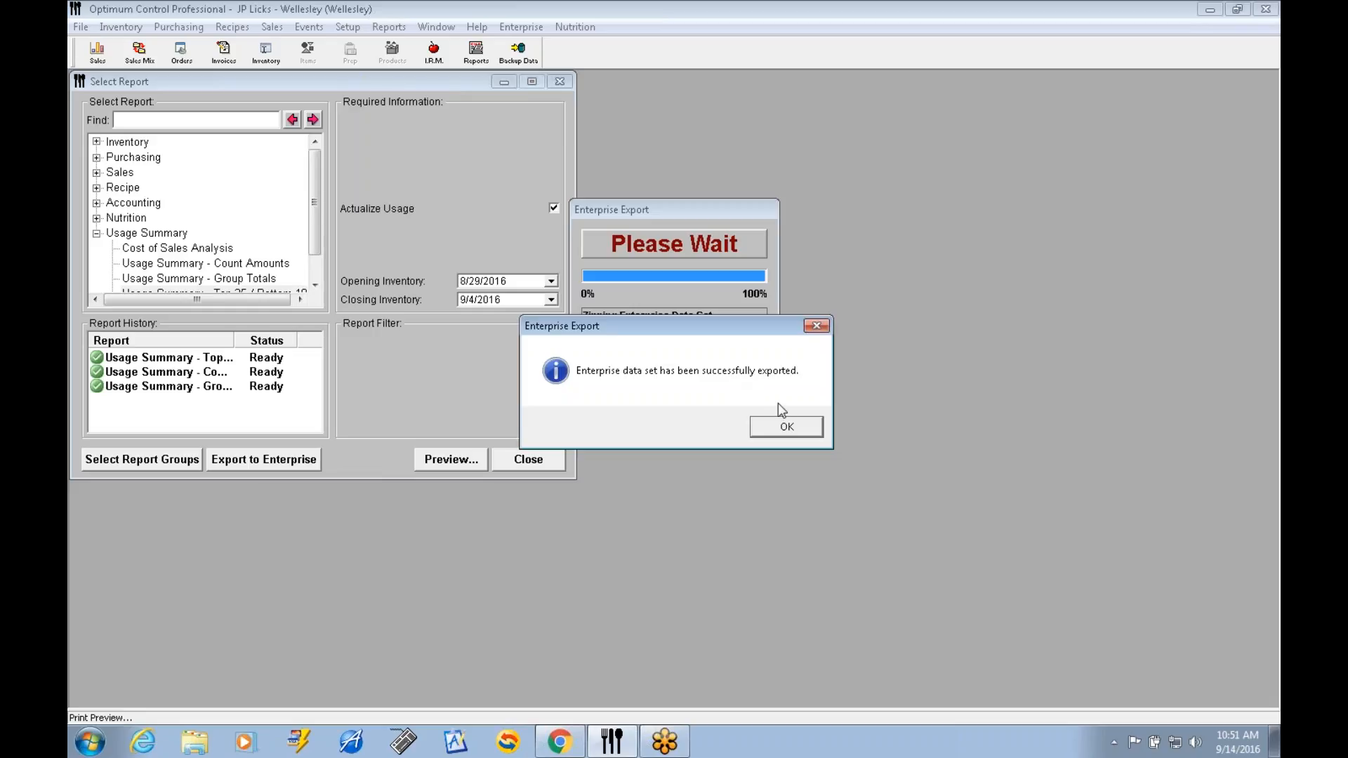
click(787, 426)
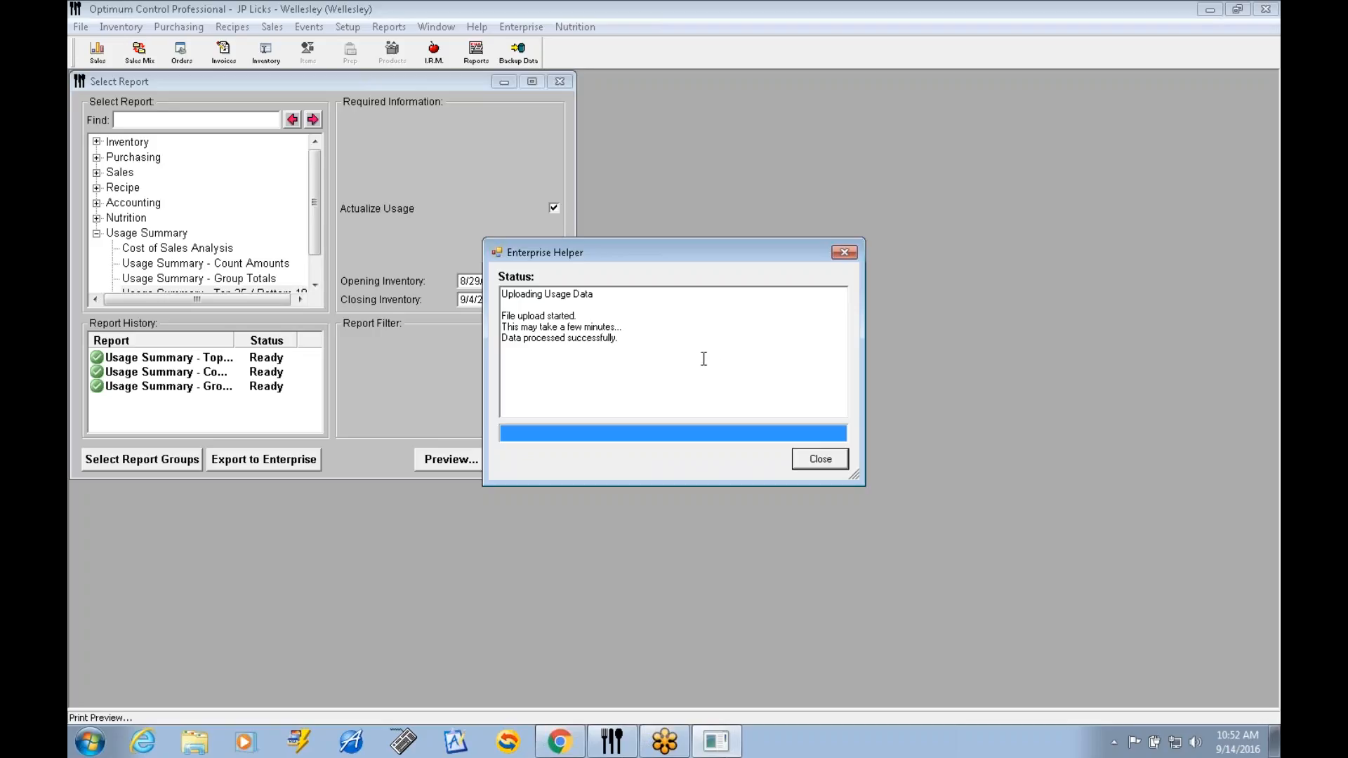
click(838, 469)
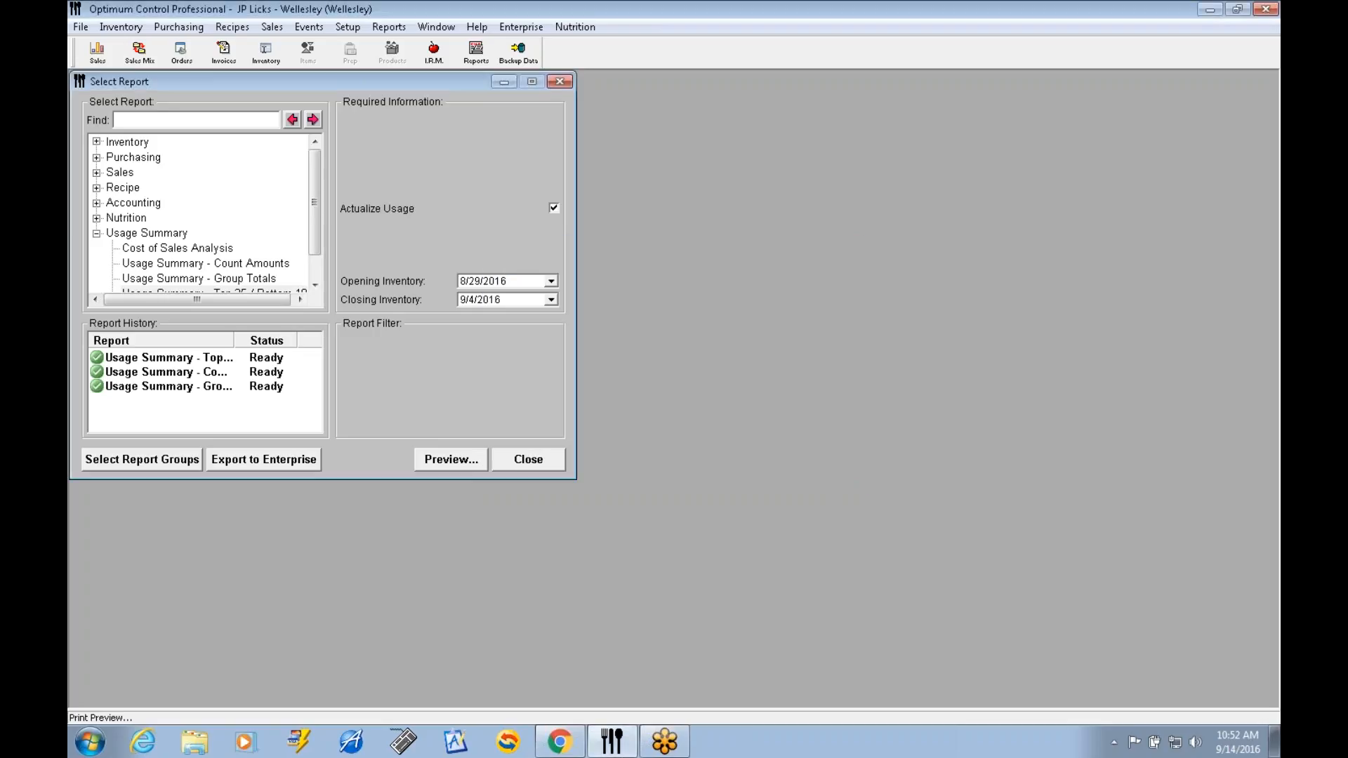